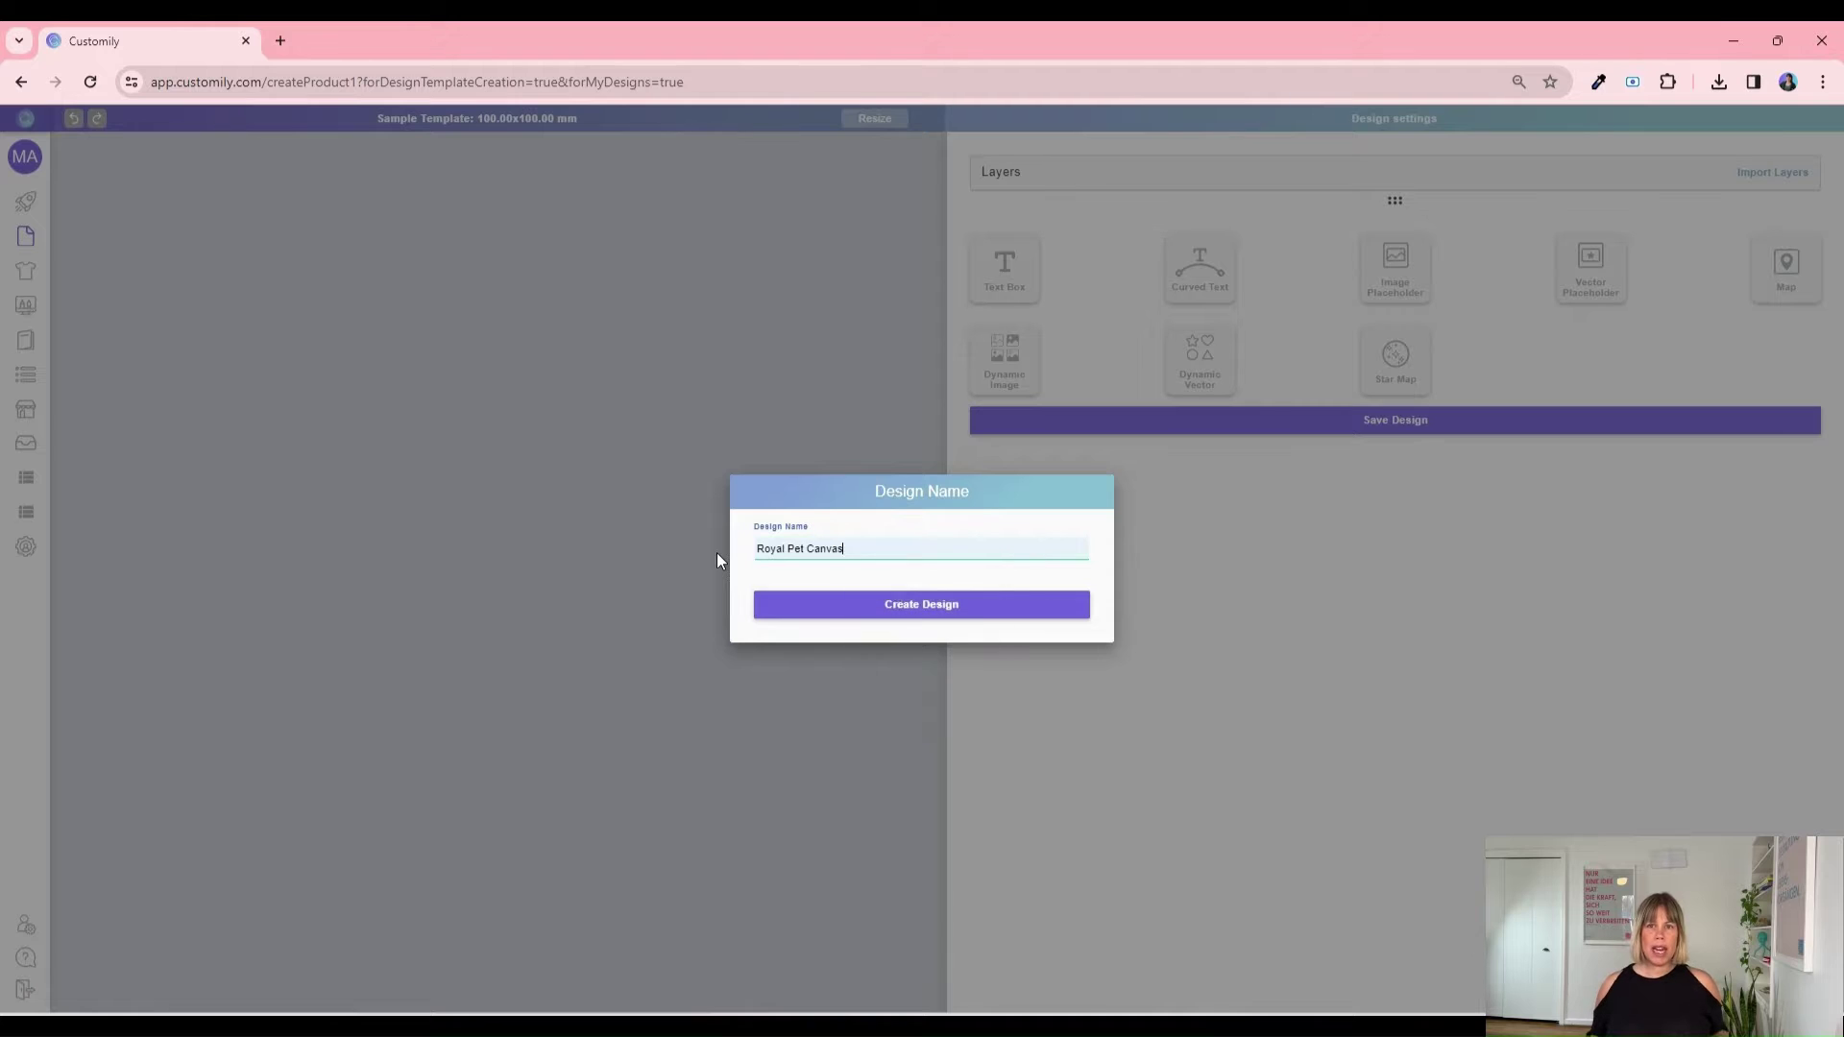
# Step: Create the "Royal Pet Canvas" design and add an image placeholder stretched to fill the entire canvas
pyautogui.click(906, 604)
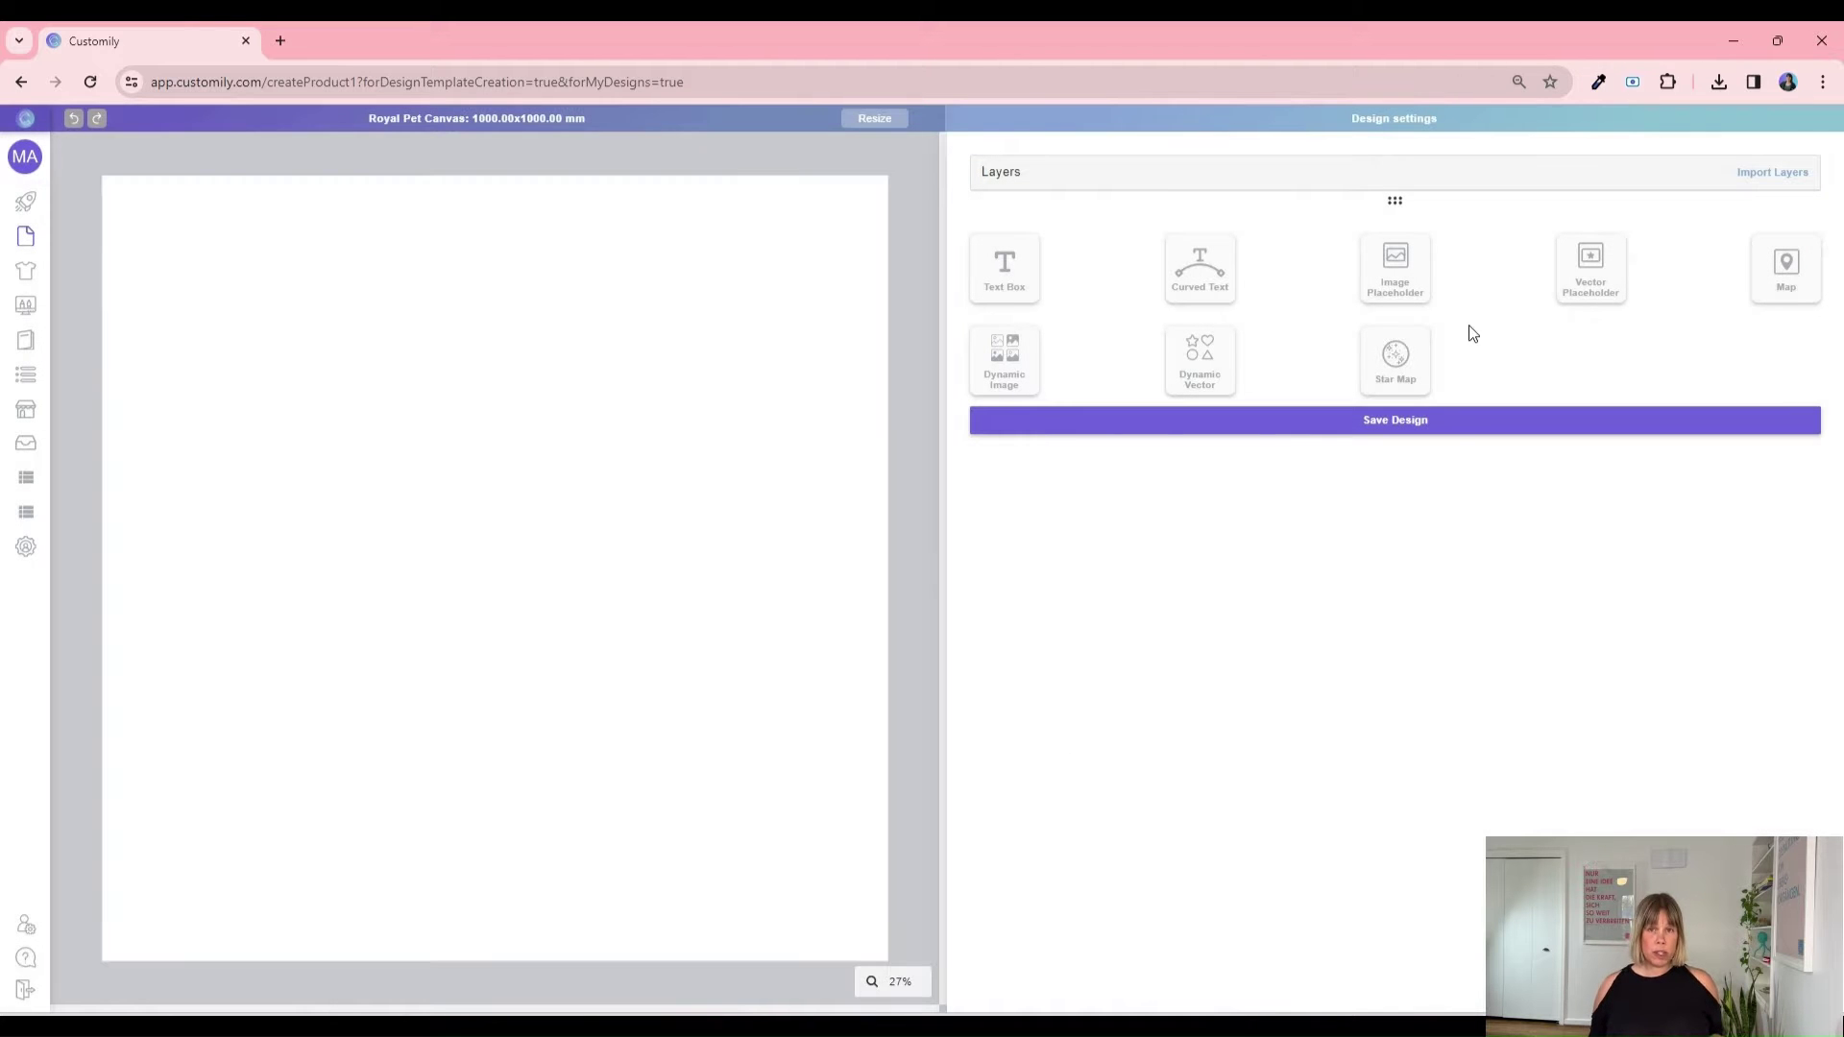
pyautogui.click(1394, 273)
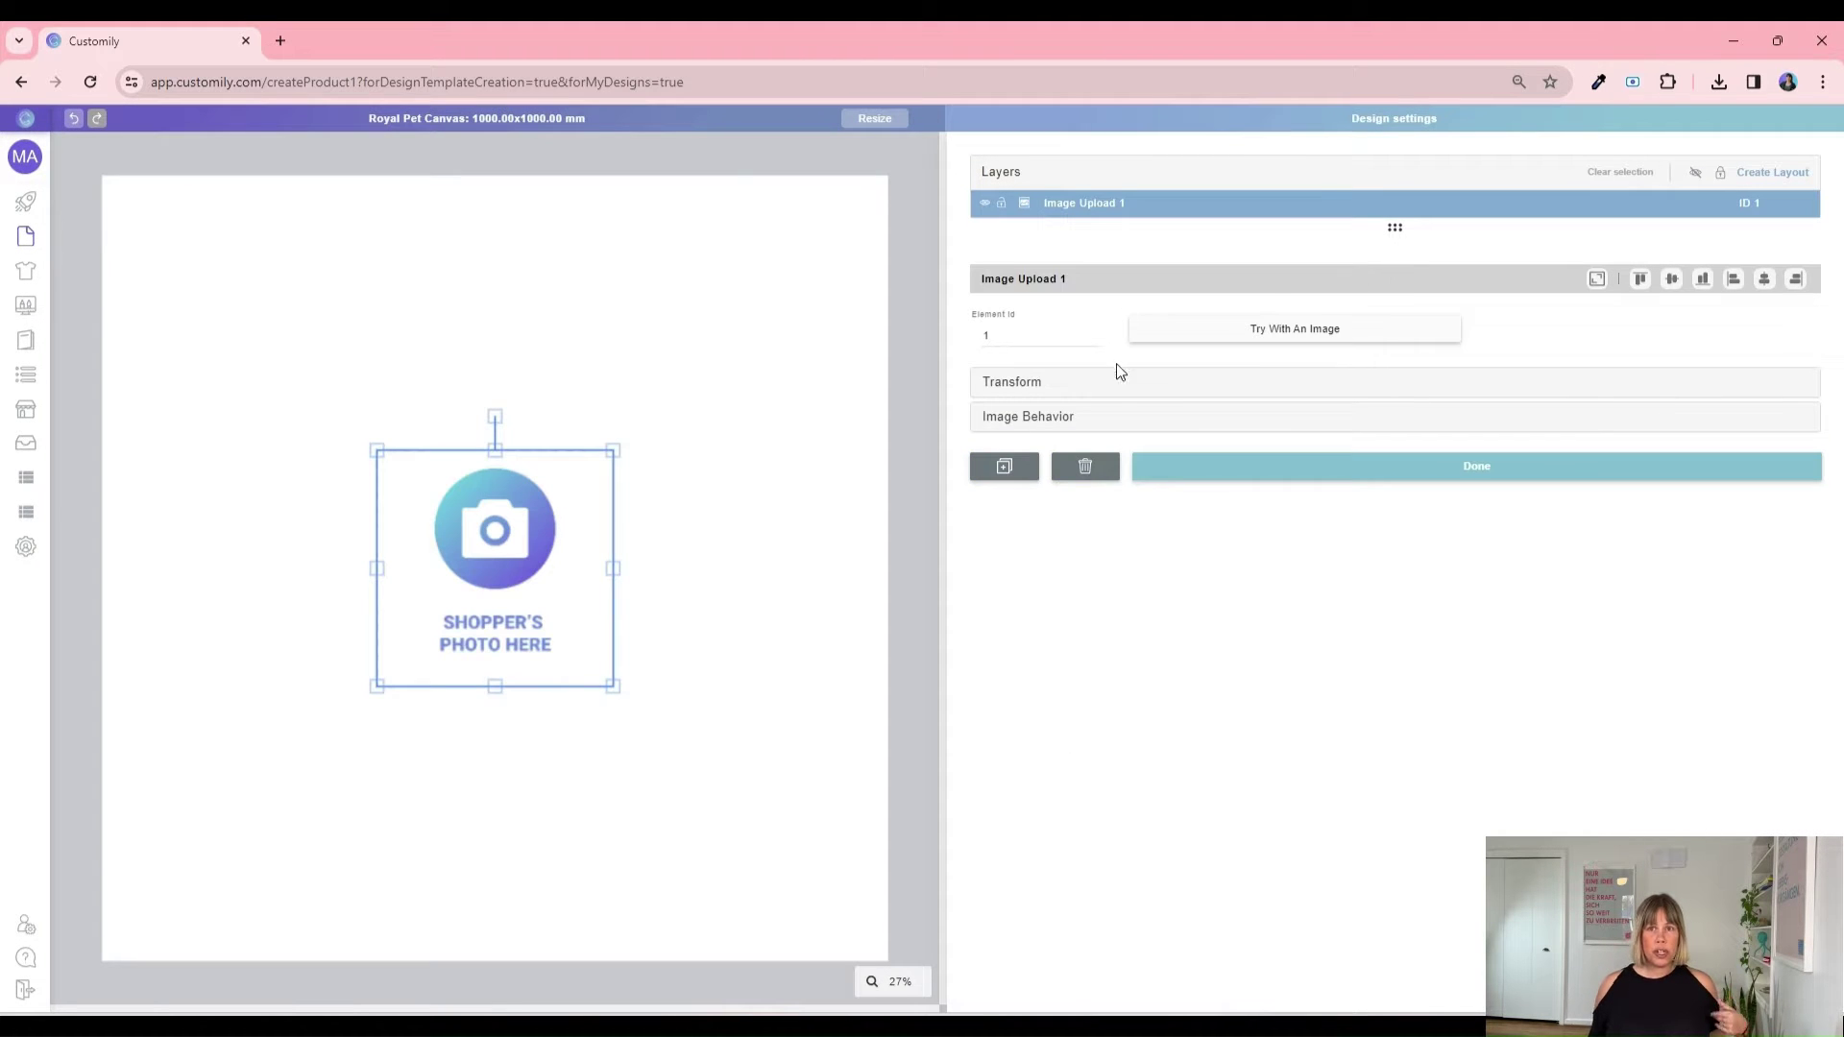
pyautogui.click(1595, 280)
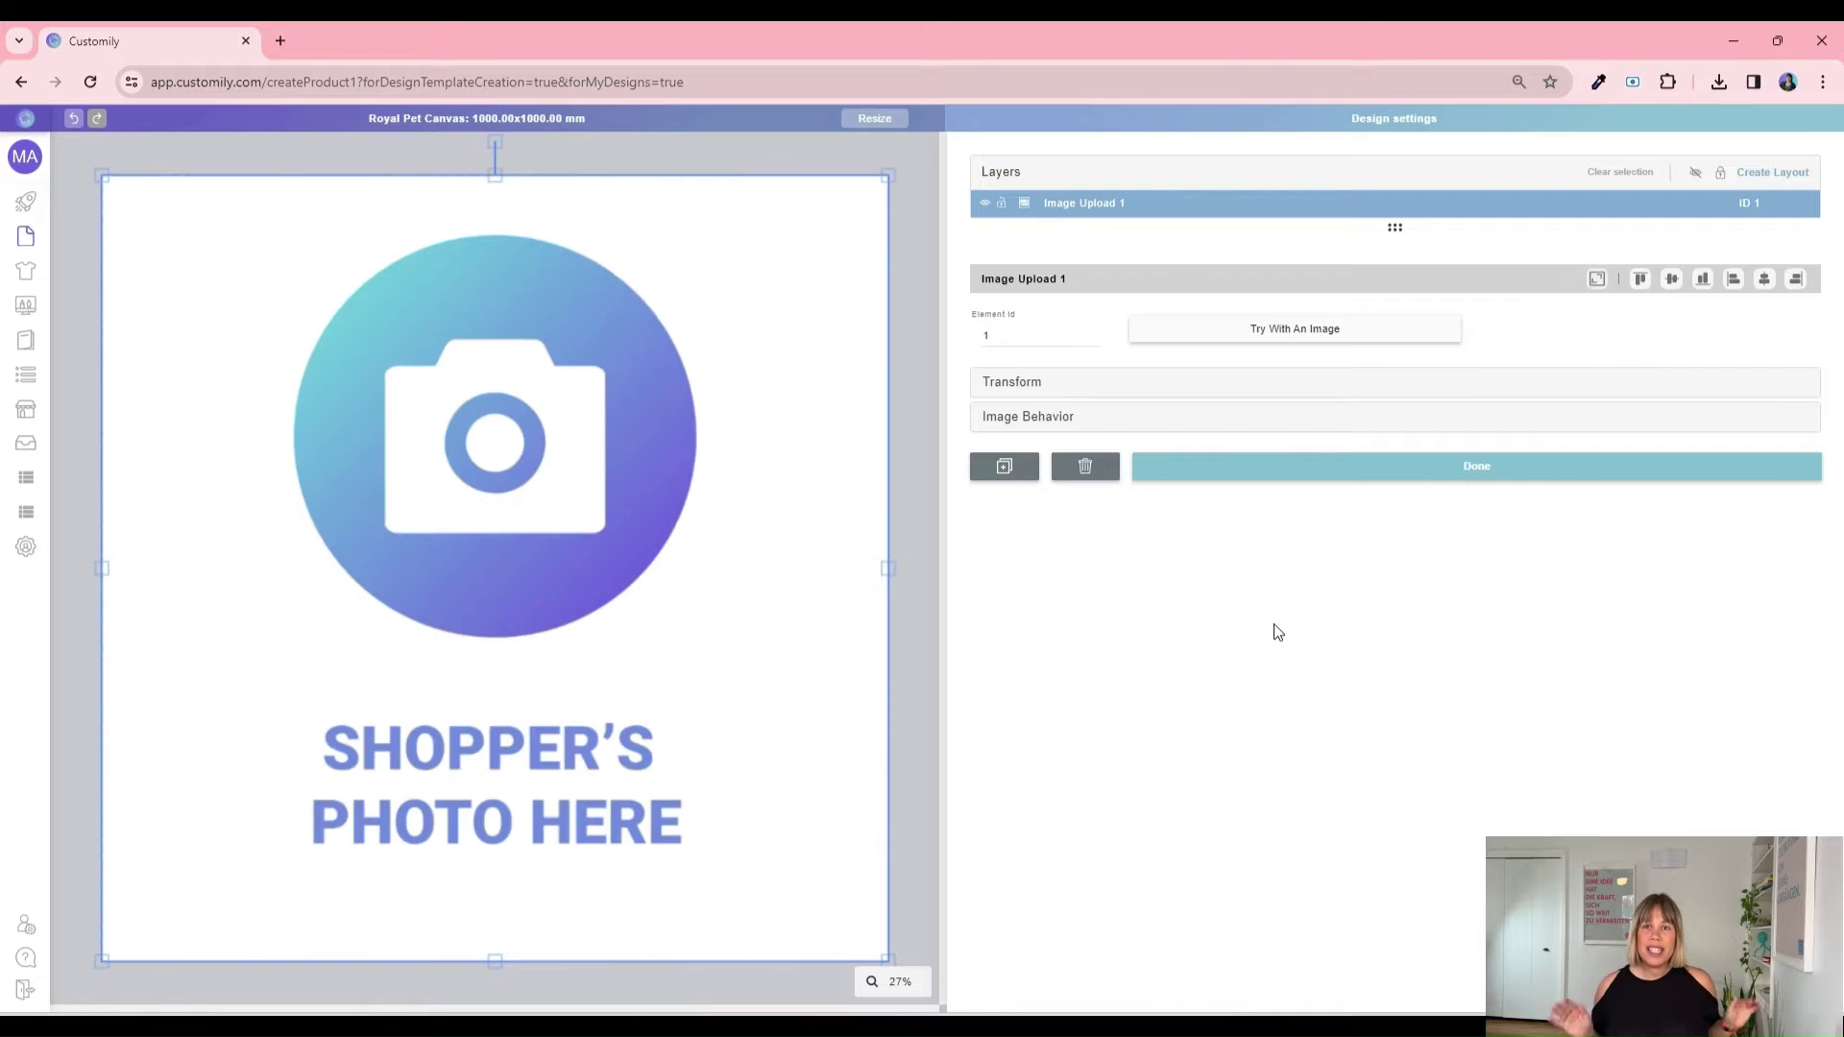
# Step: Enable Text to image with Open AI and generate a test image from "A renaissance-style portrait of a brown dachshund wearing a knight armor"
pyautogui.click(1041, 420)
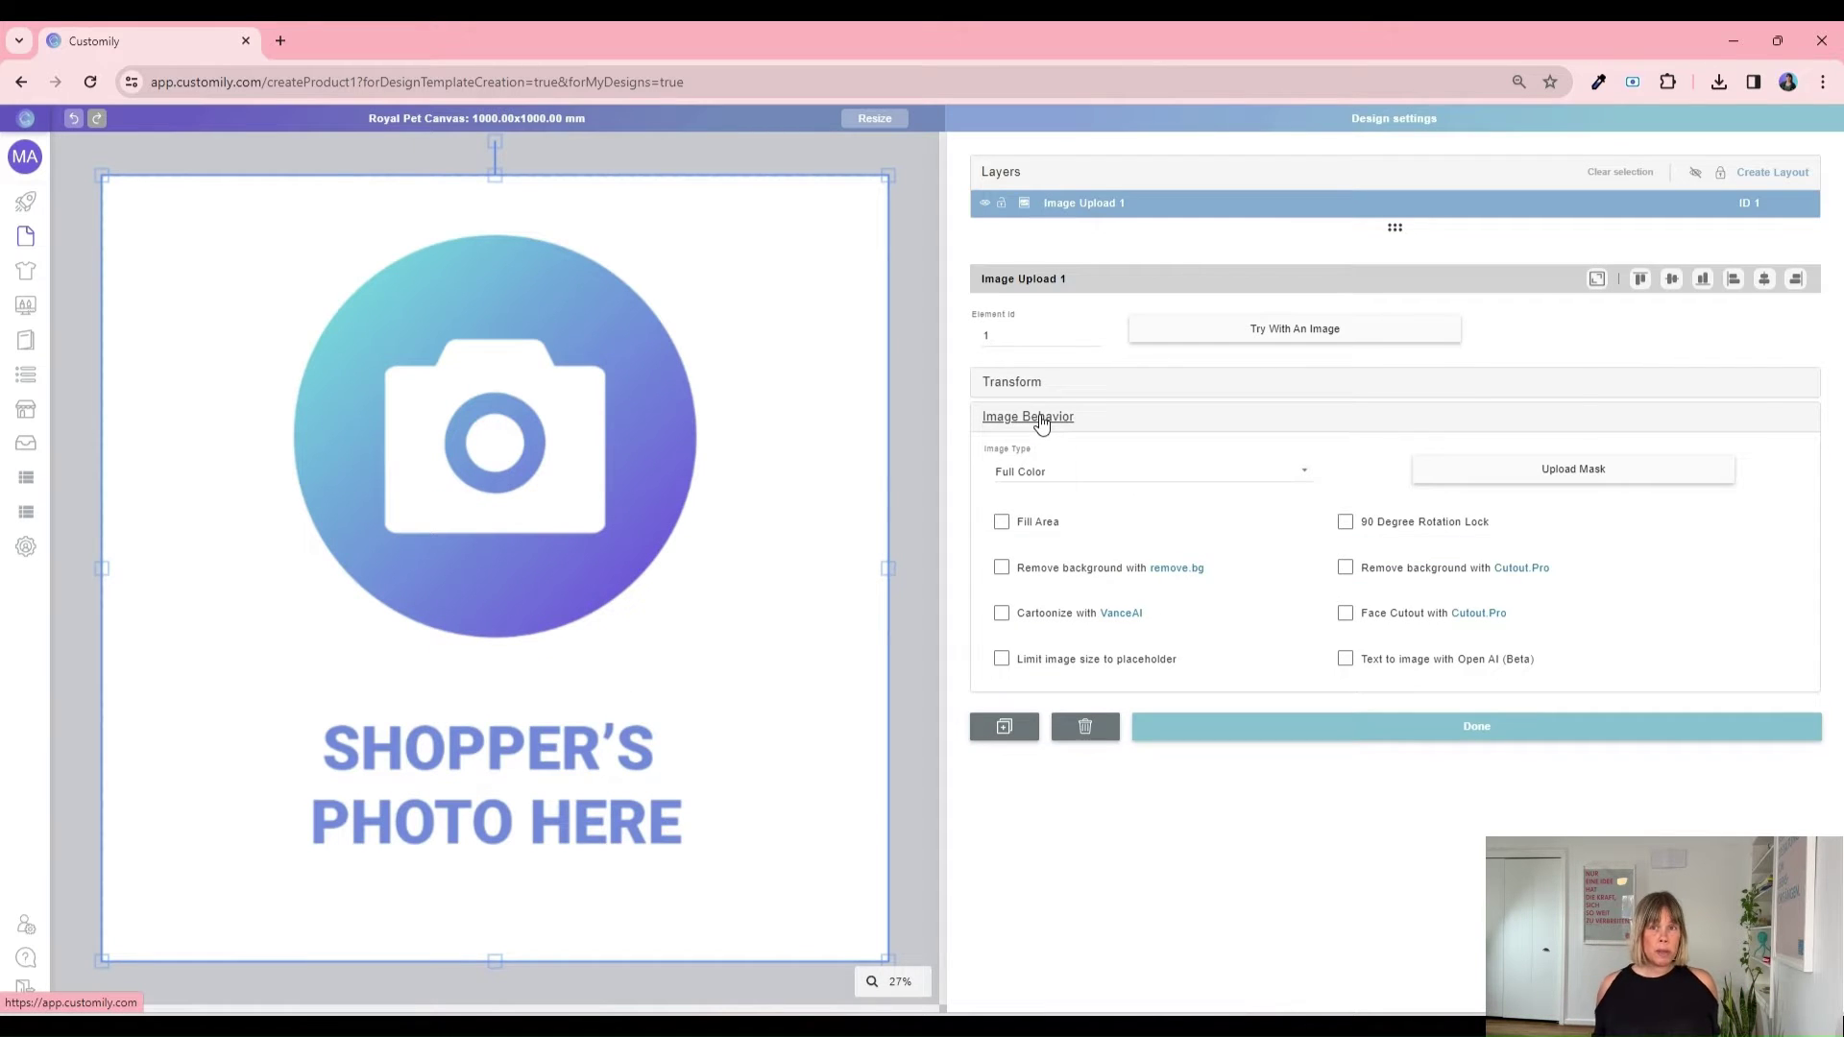
pyautogui.click(1406, 669)
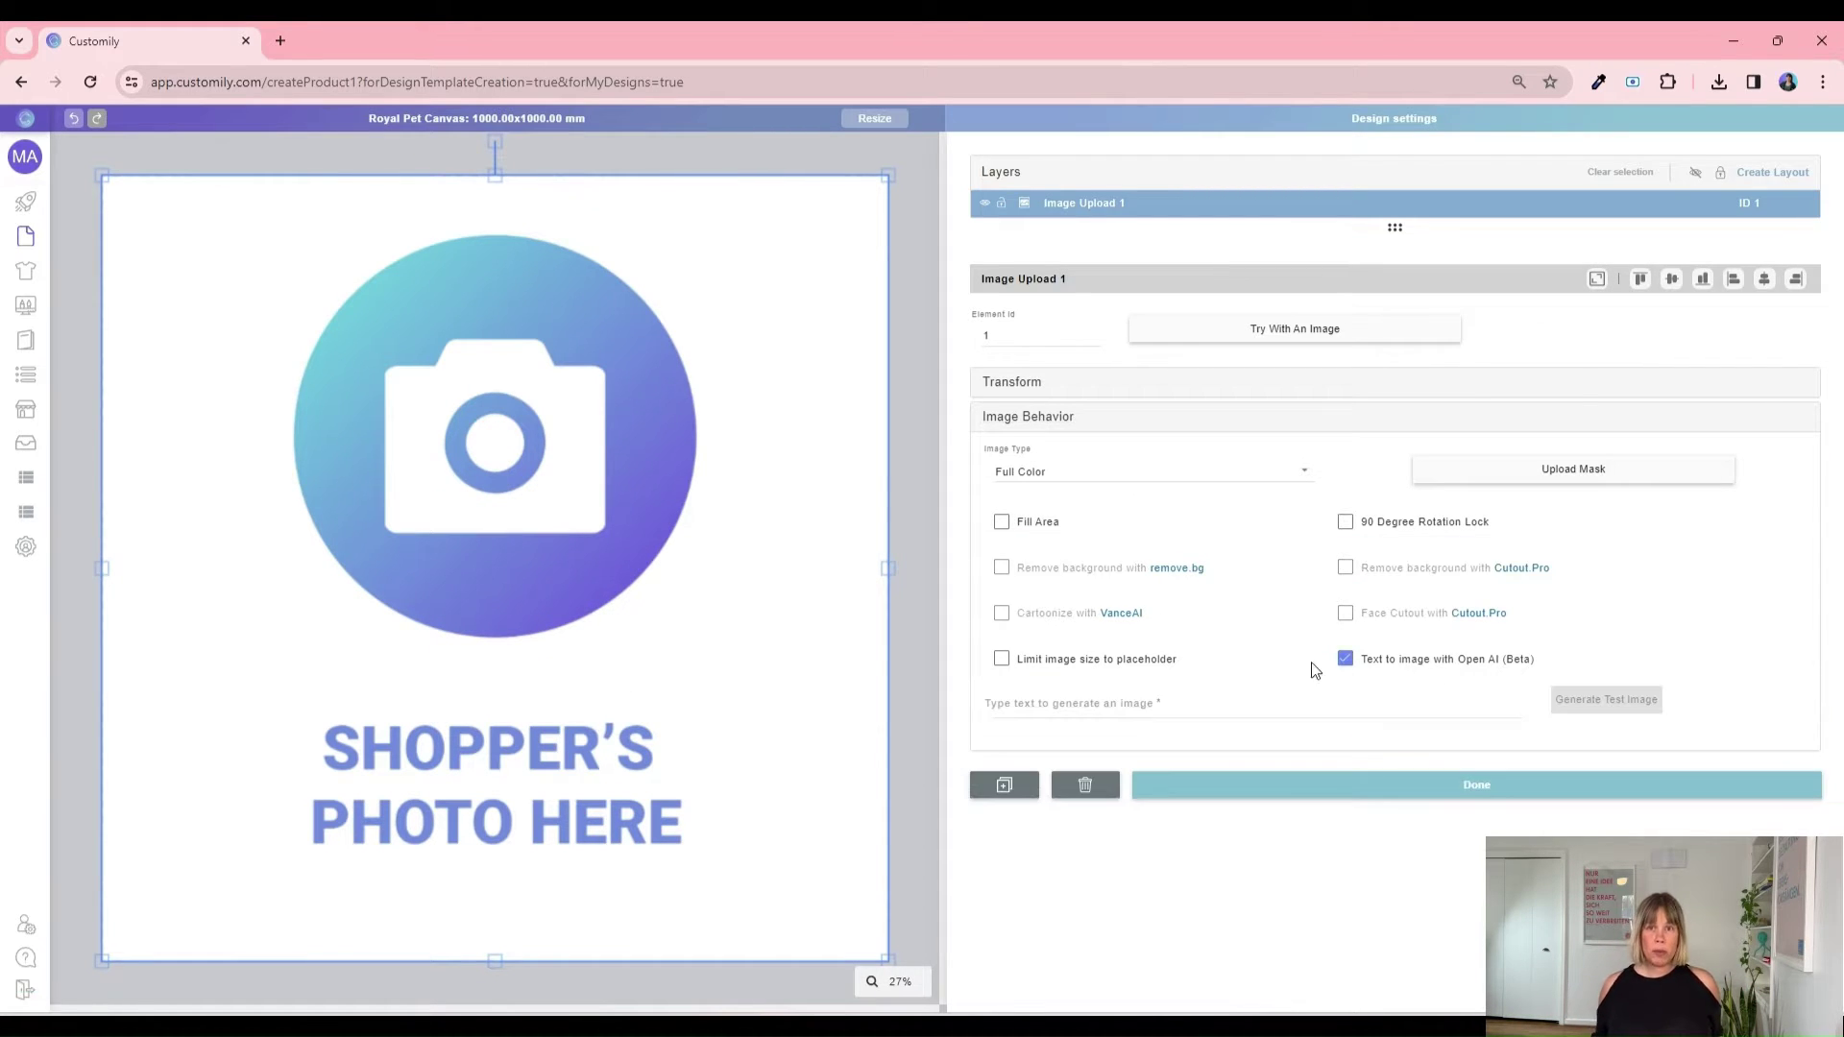
pyautogui.click(1075, 706)
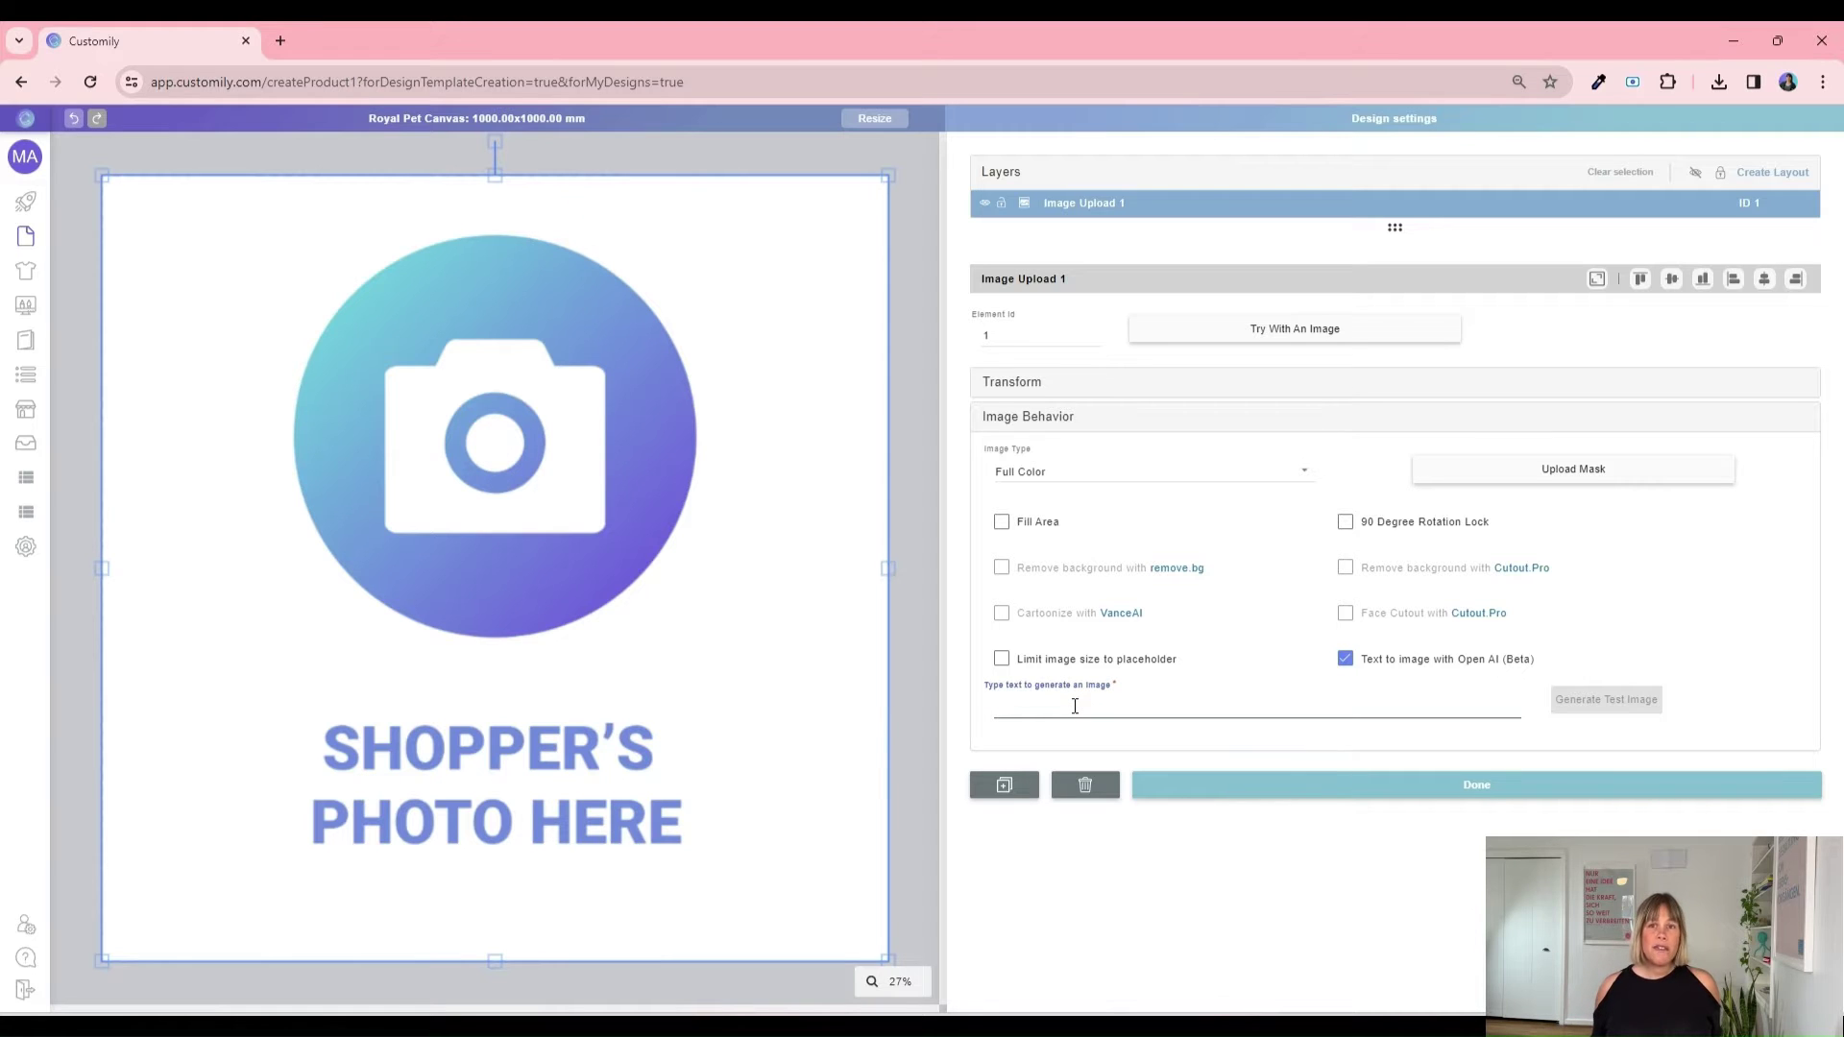
pyautogui.write('A')
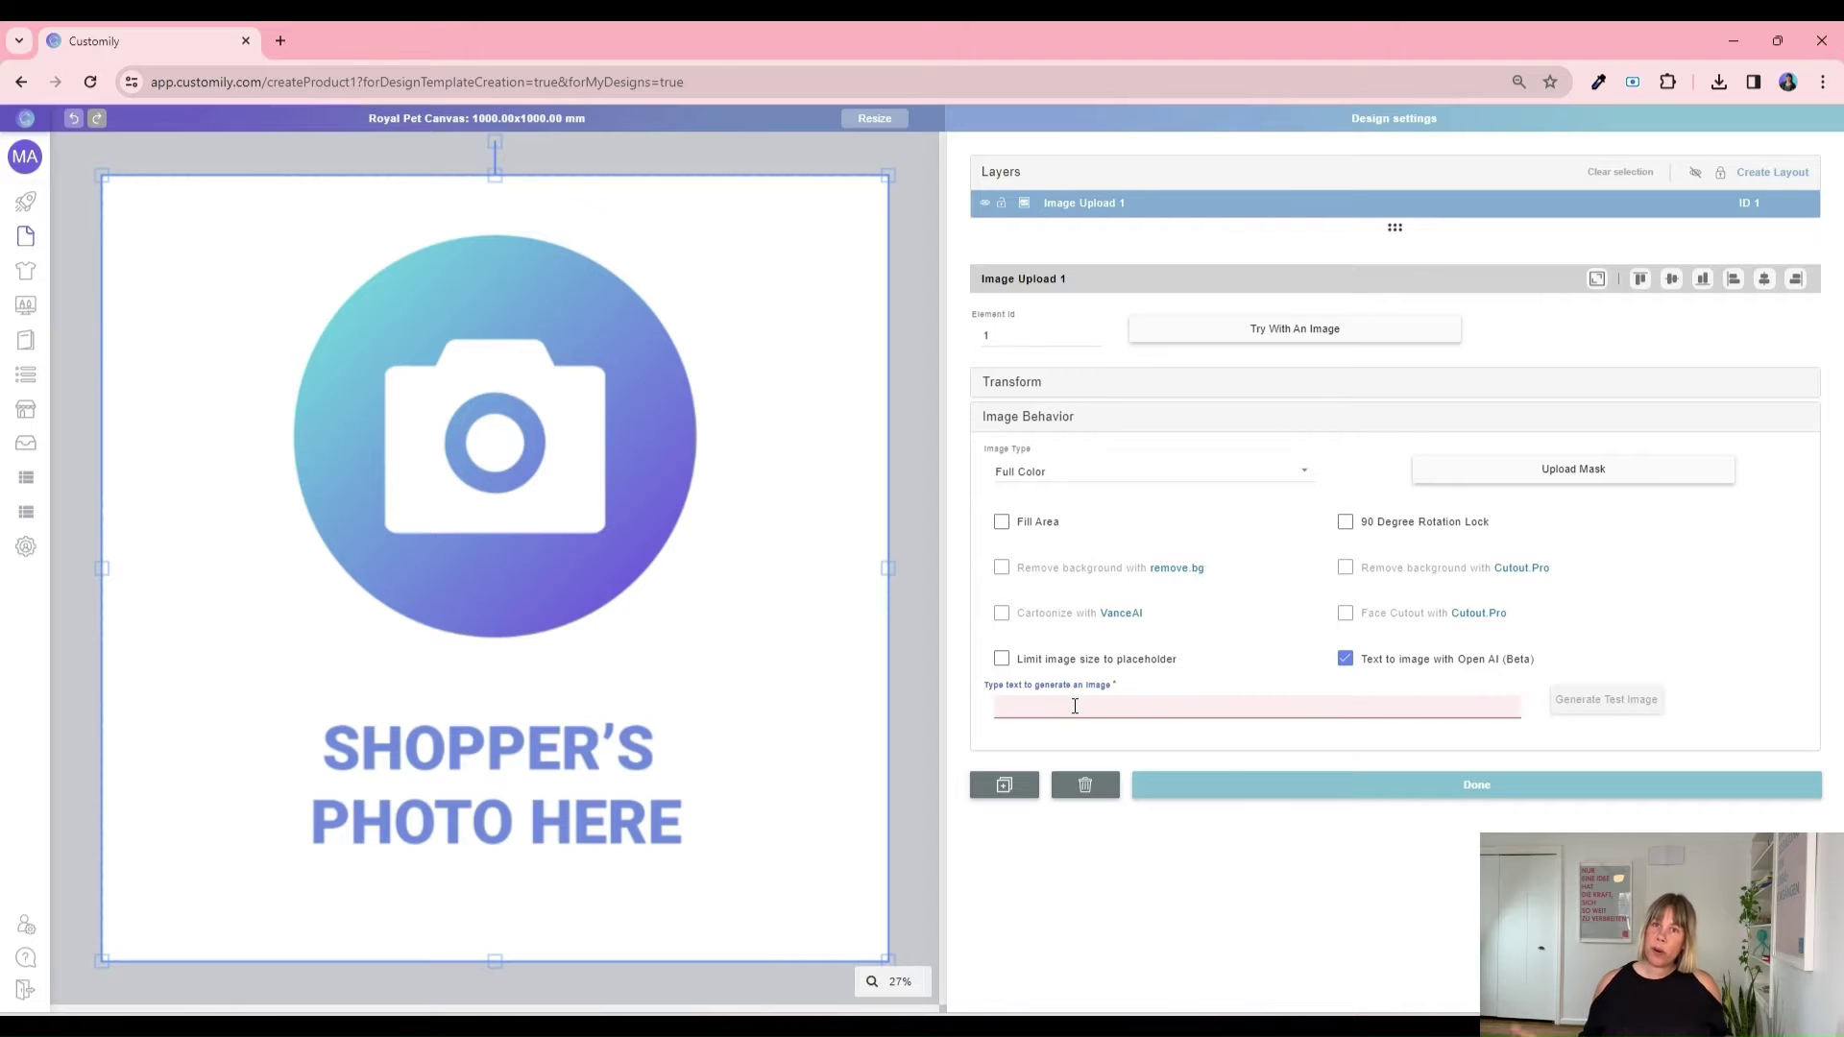
pyautogui.write('renaissance-style portrait of a brown dachshund wearing a knight armor')
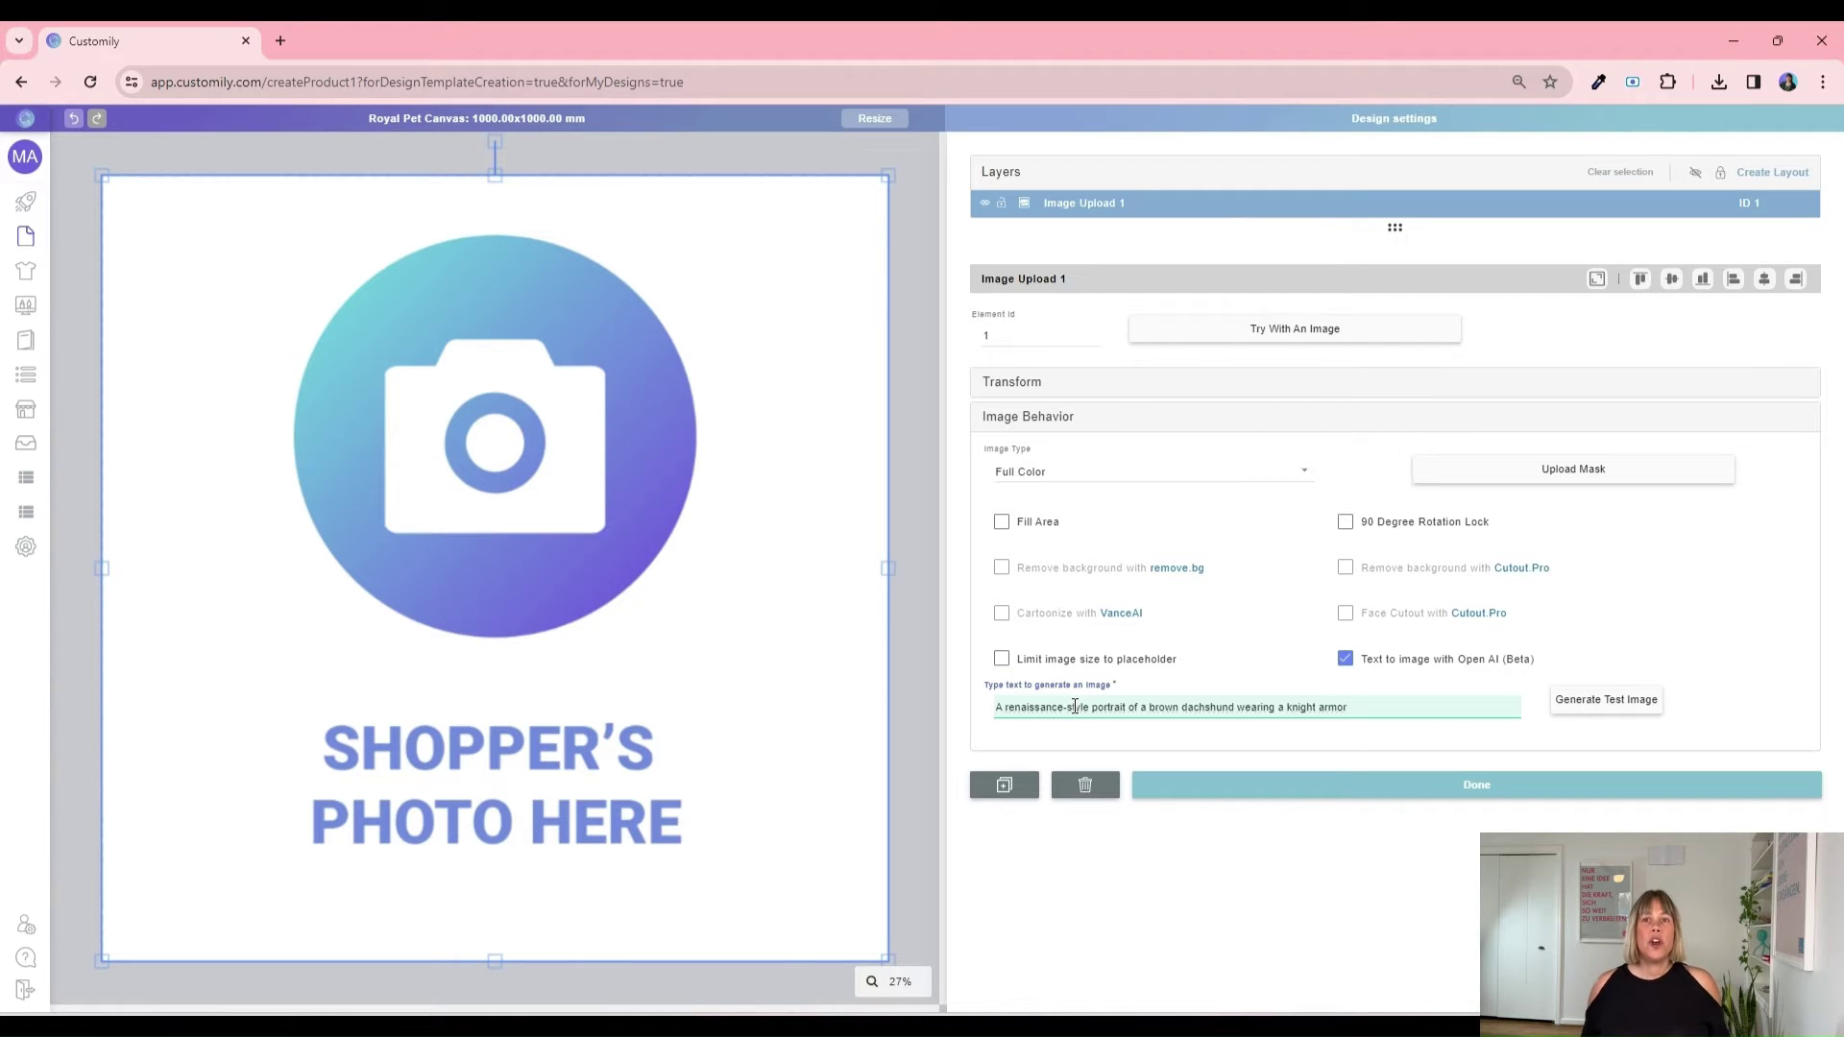
pyautogui.click(1600, 711)
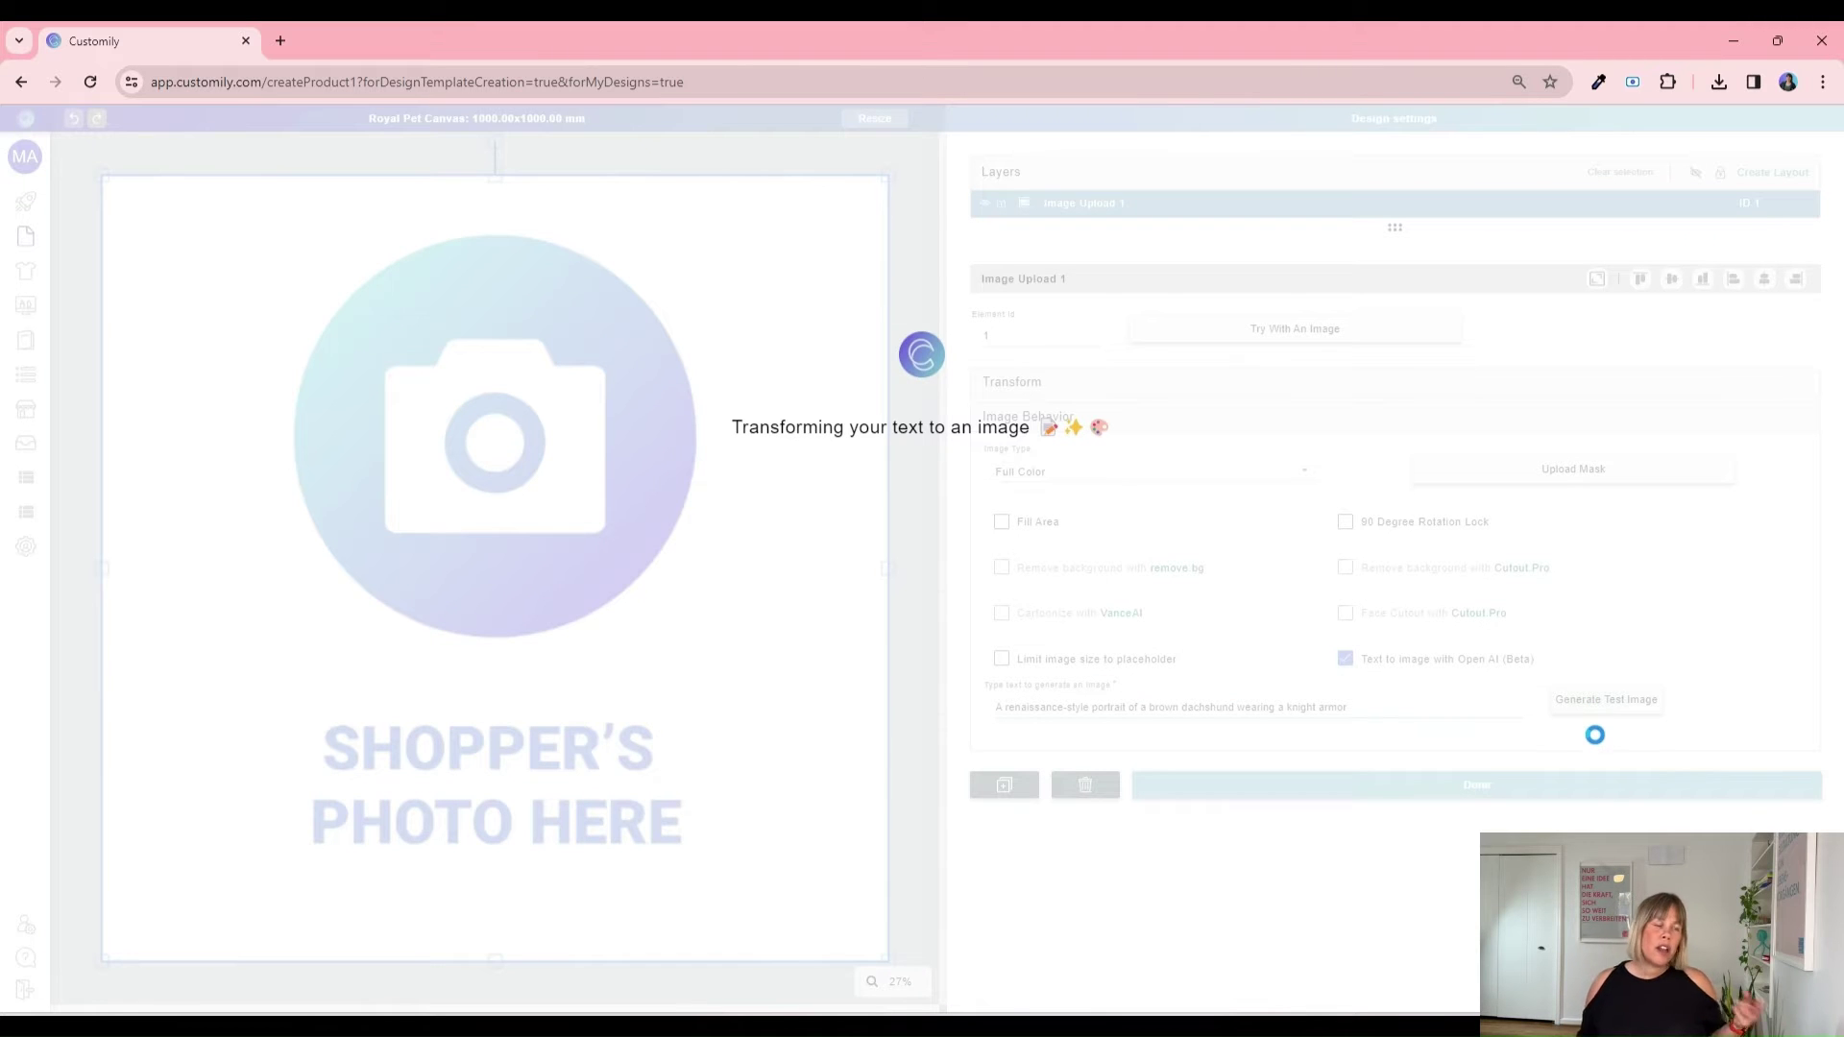
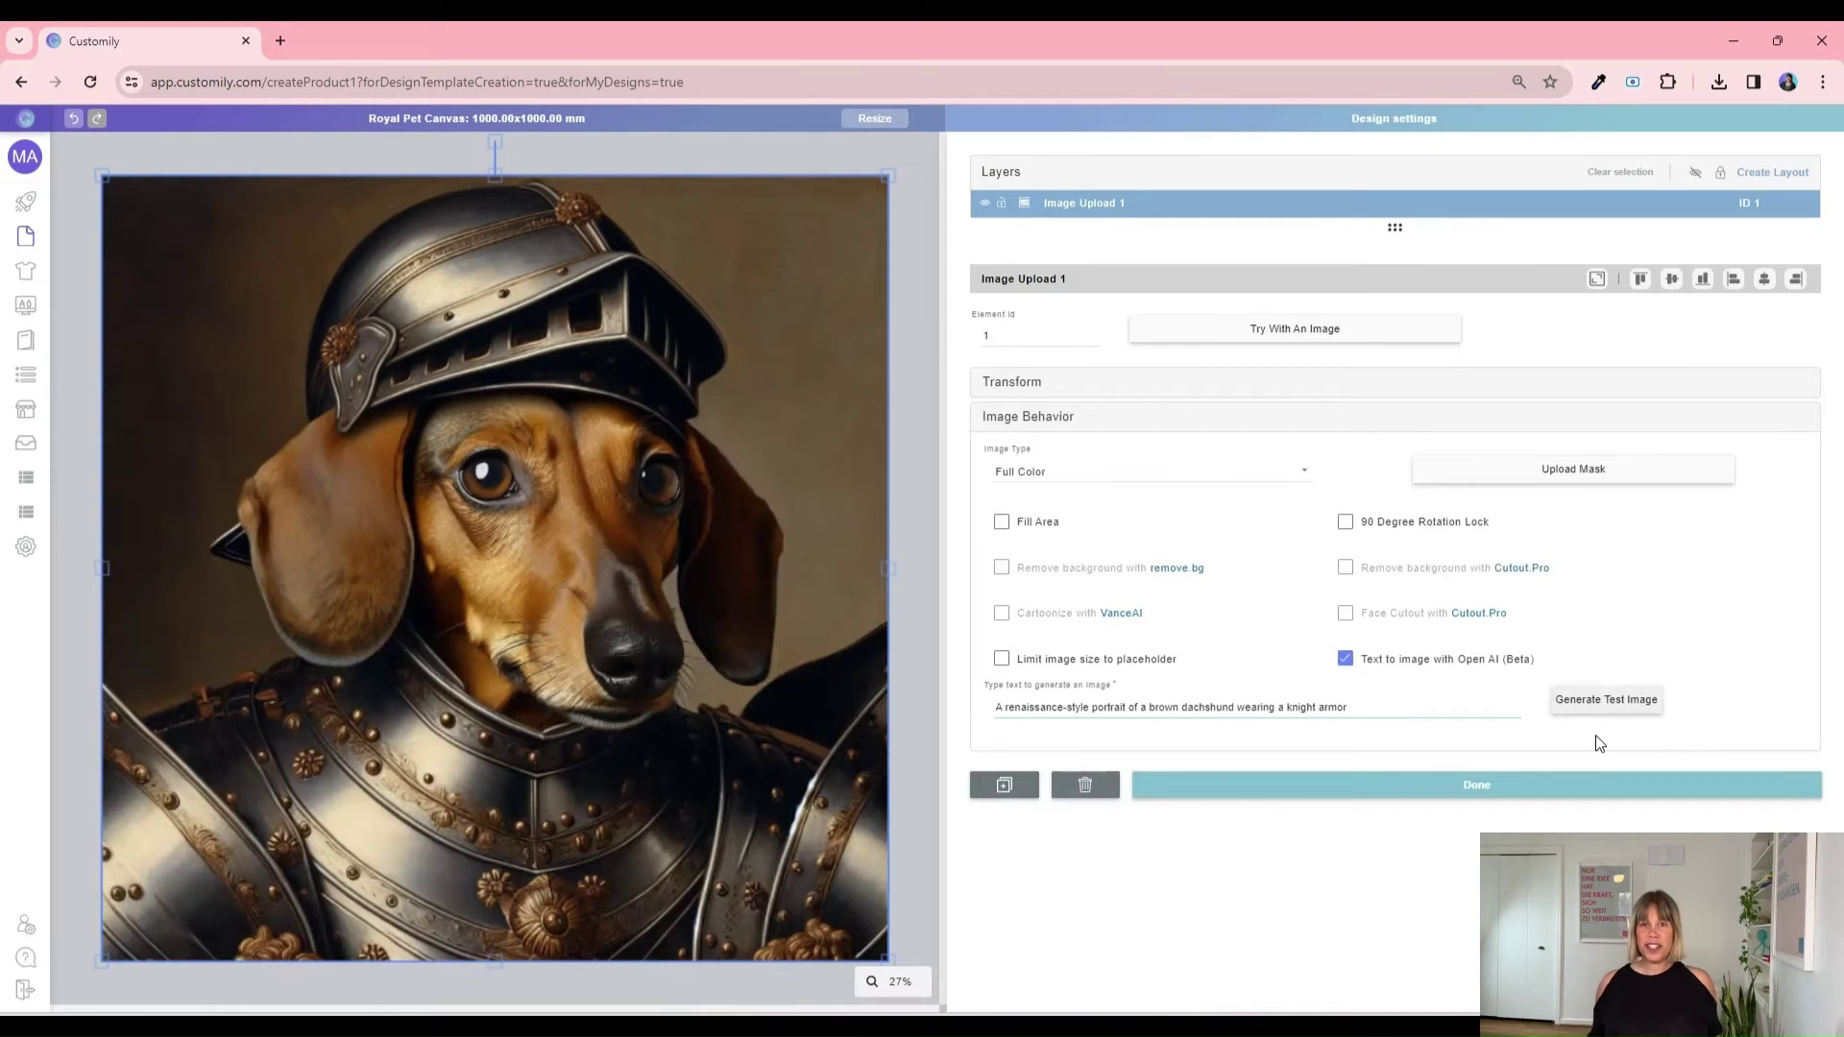
pyautogui.click(911, 641)
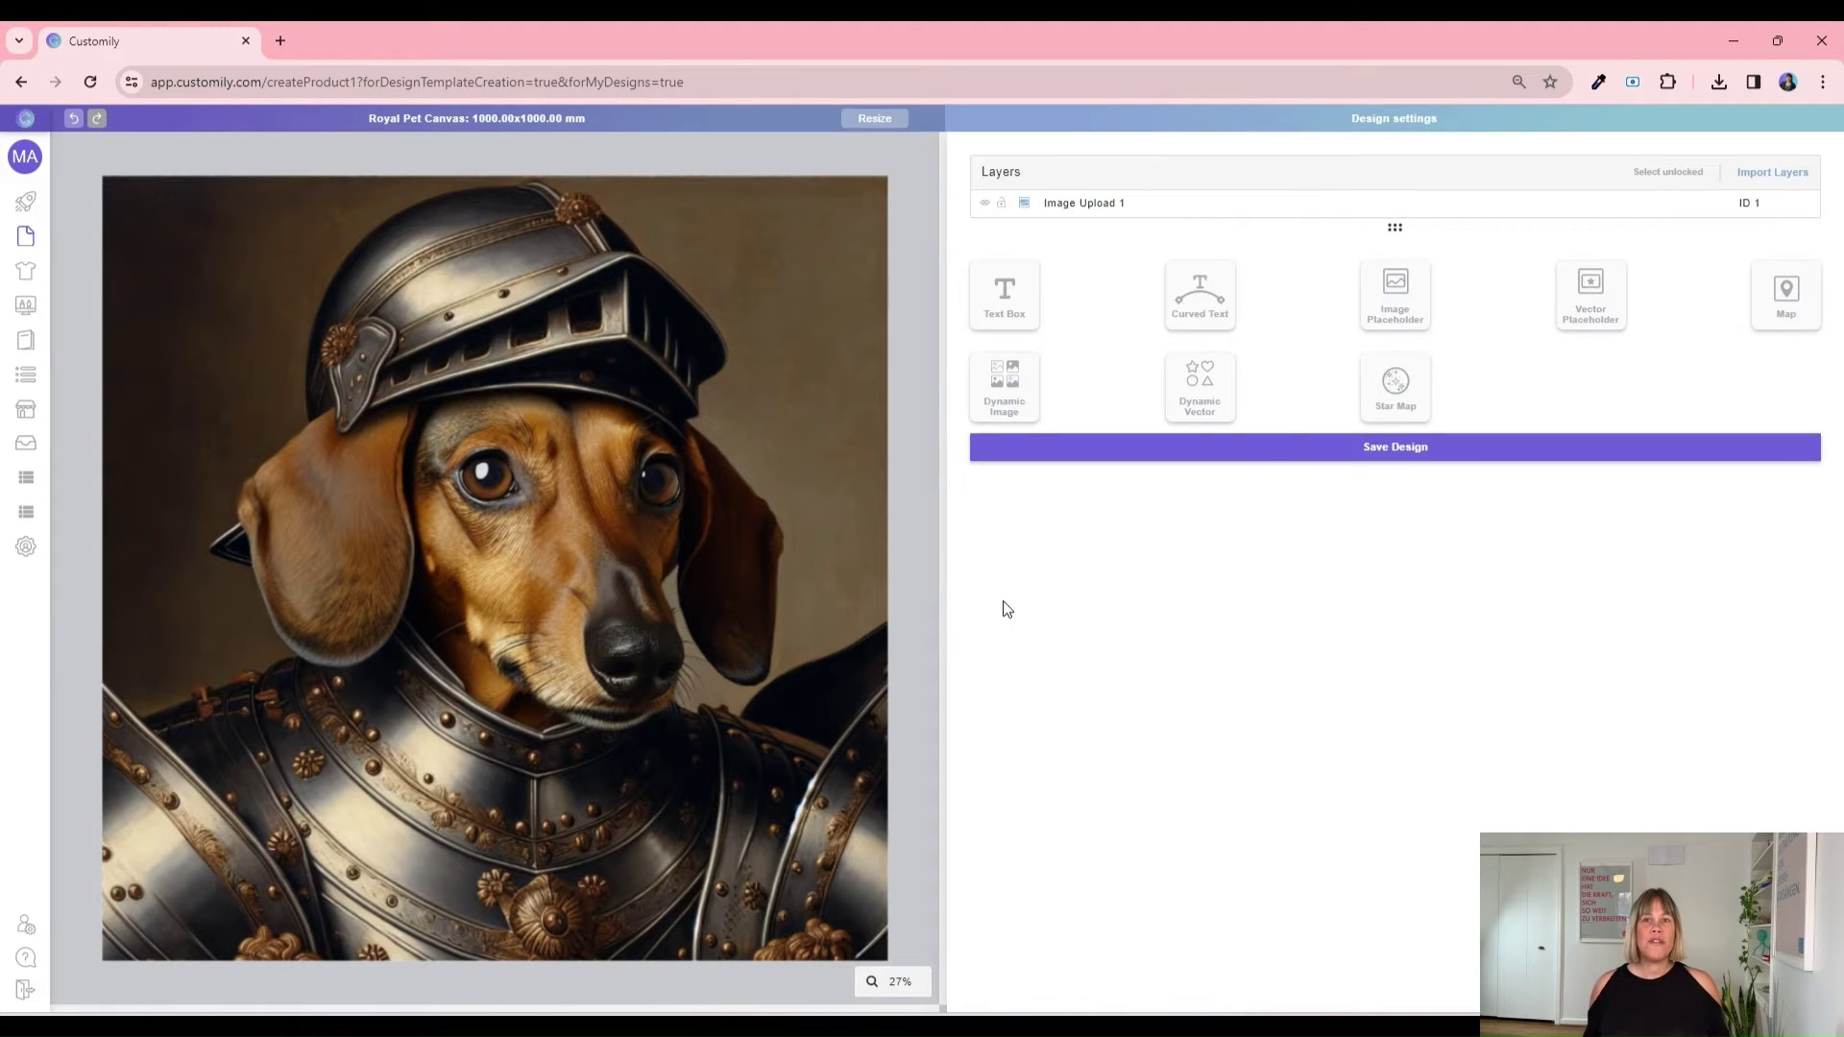
# Step: Add a dynamic image element and upload the "royal" banner picture into it
pyautogui.click(1006, 407)
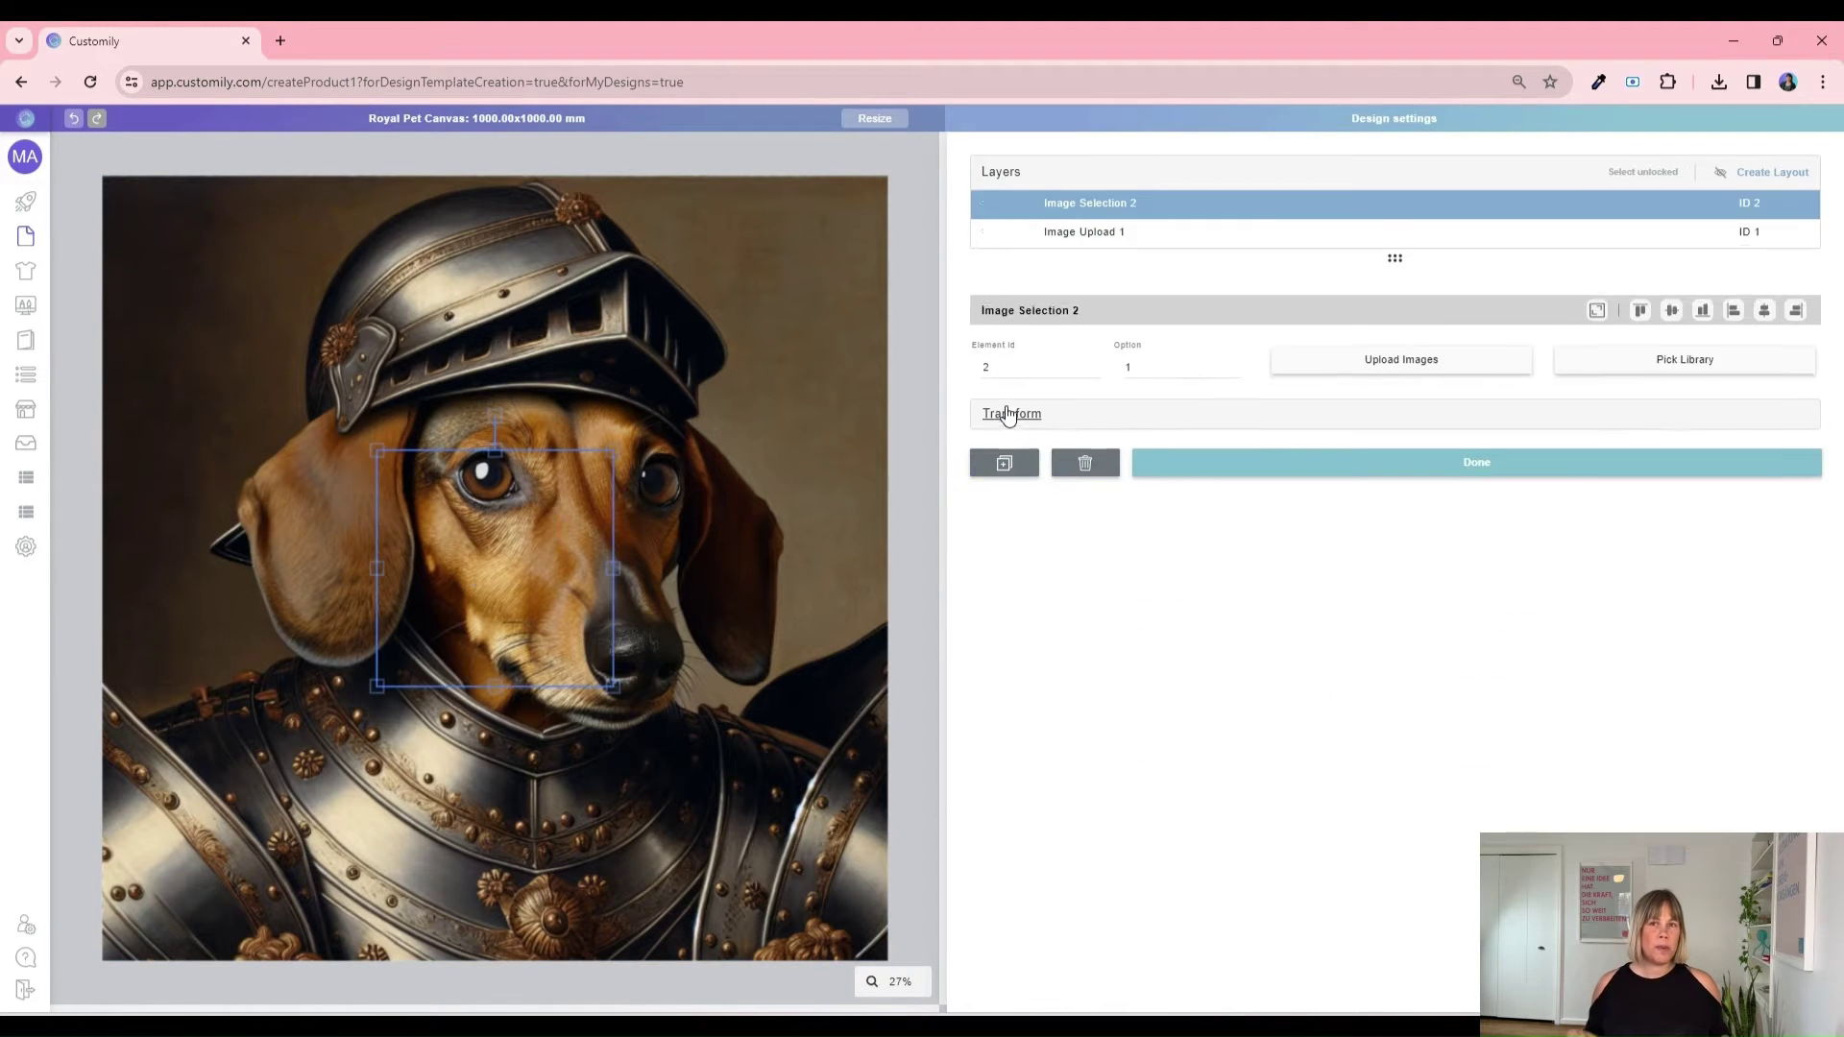
pyautogui.click(1394, 368)
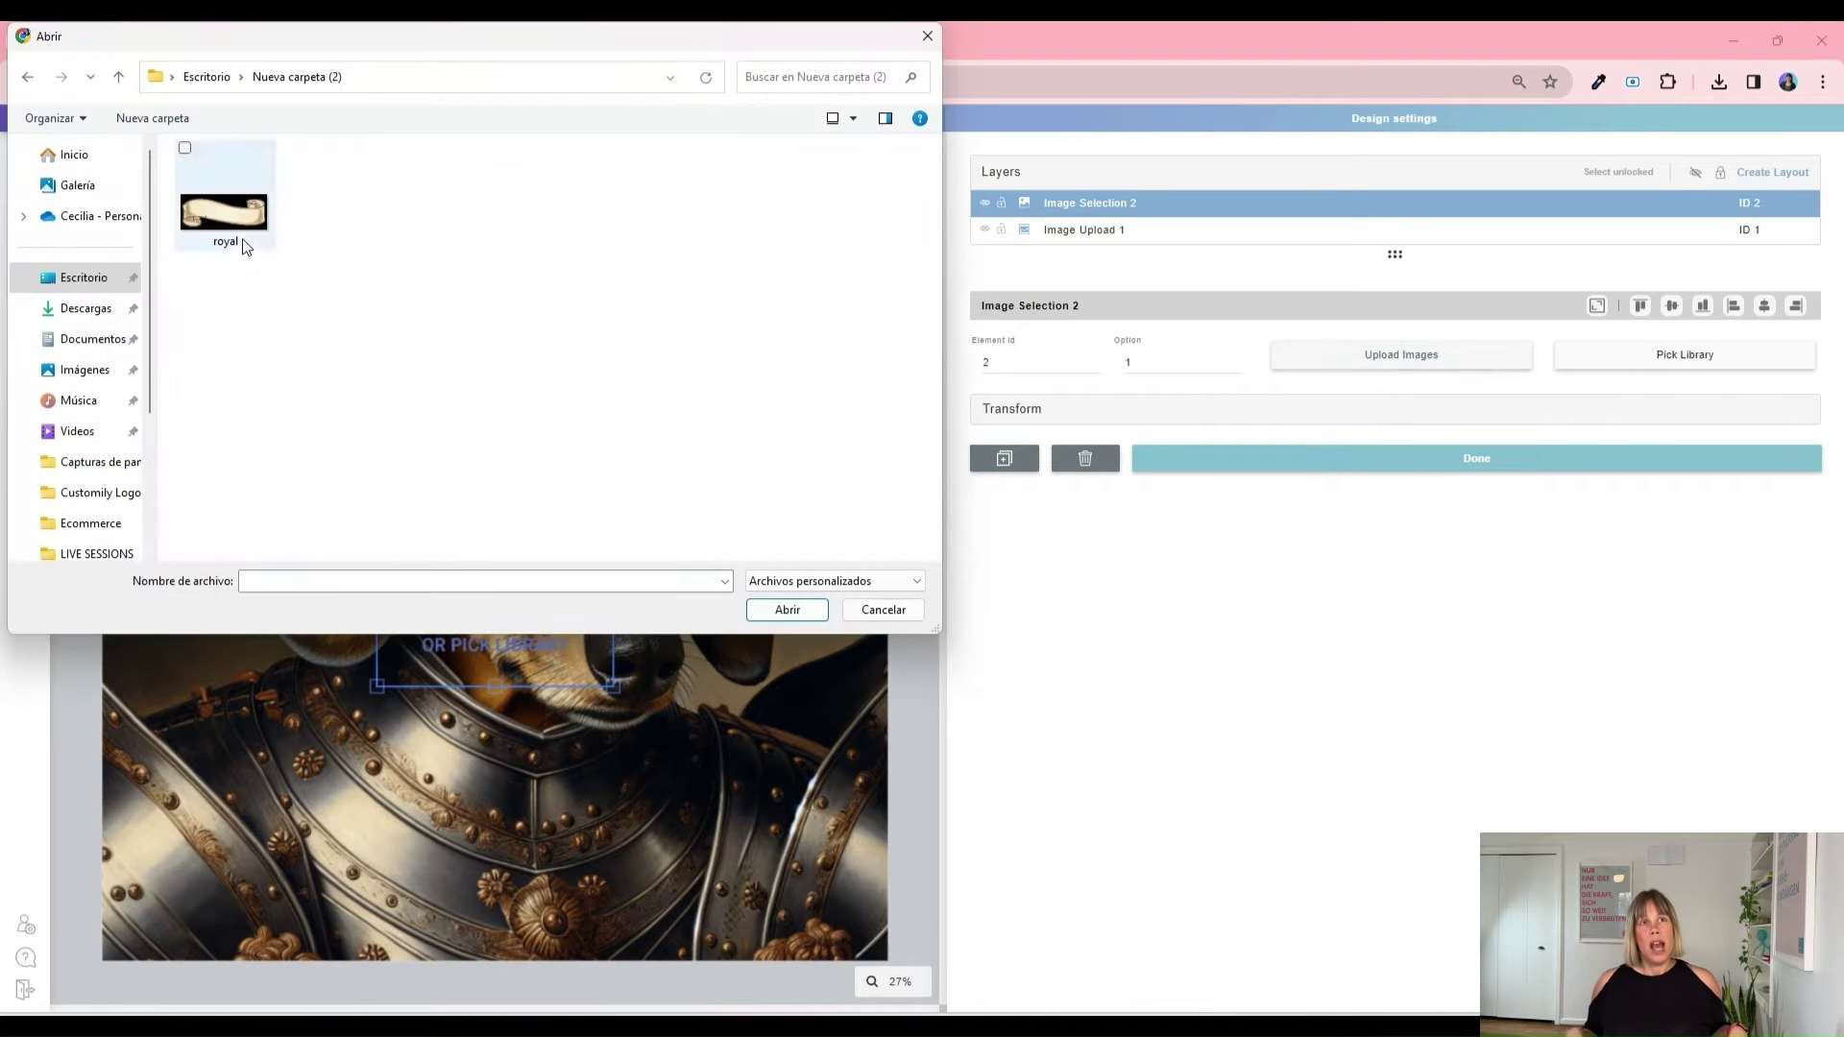
pyautogui.click(229, 213)
pyautogui.click(790, 609)
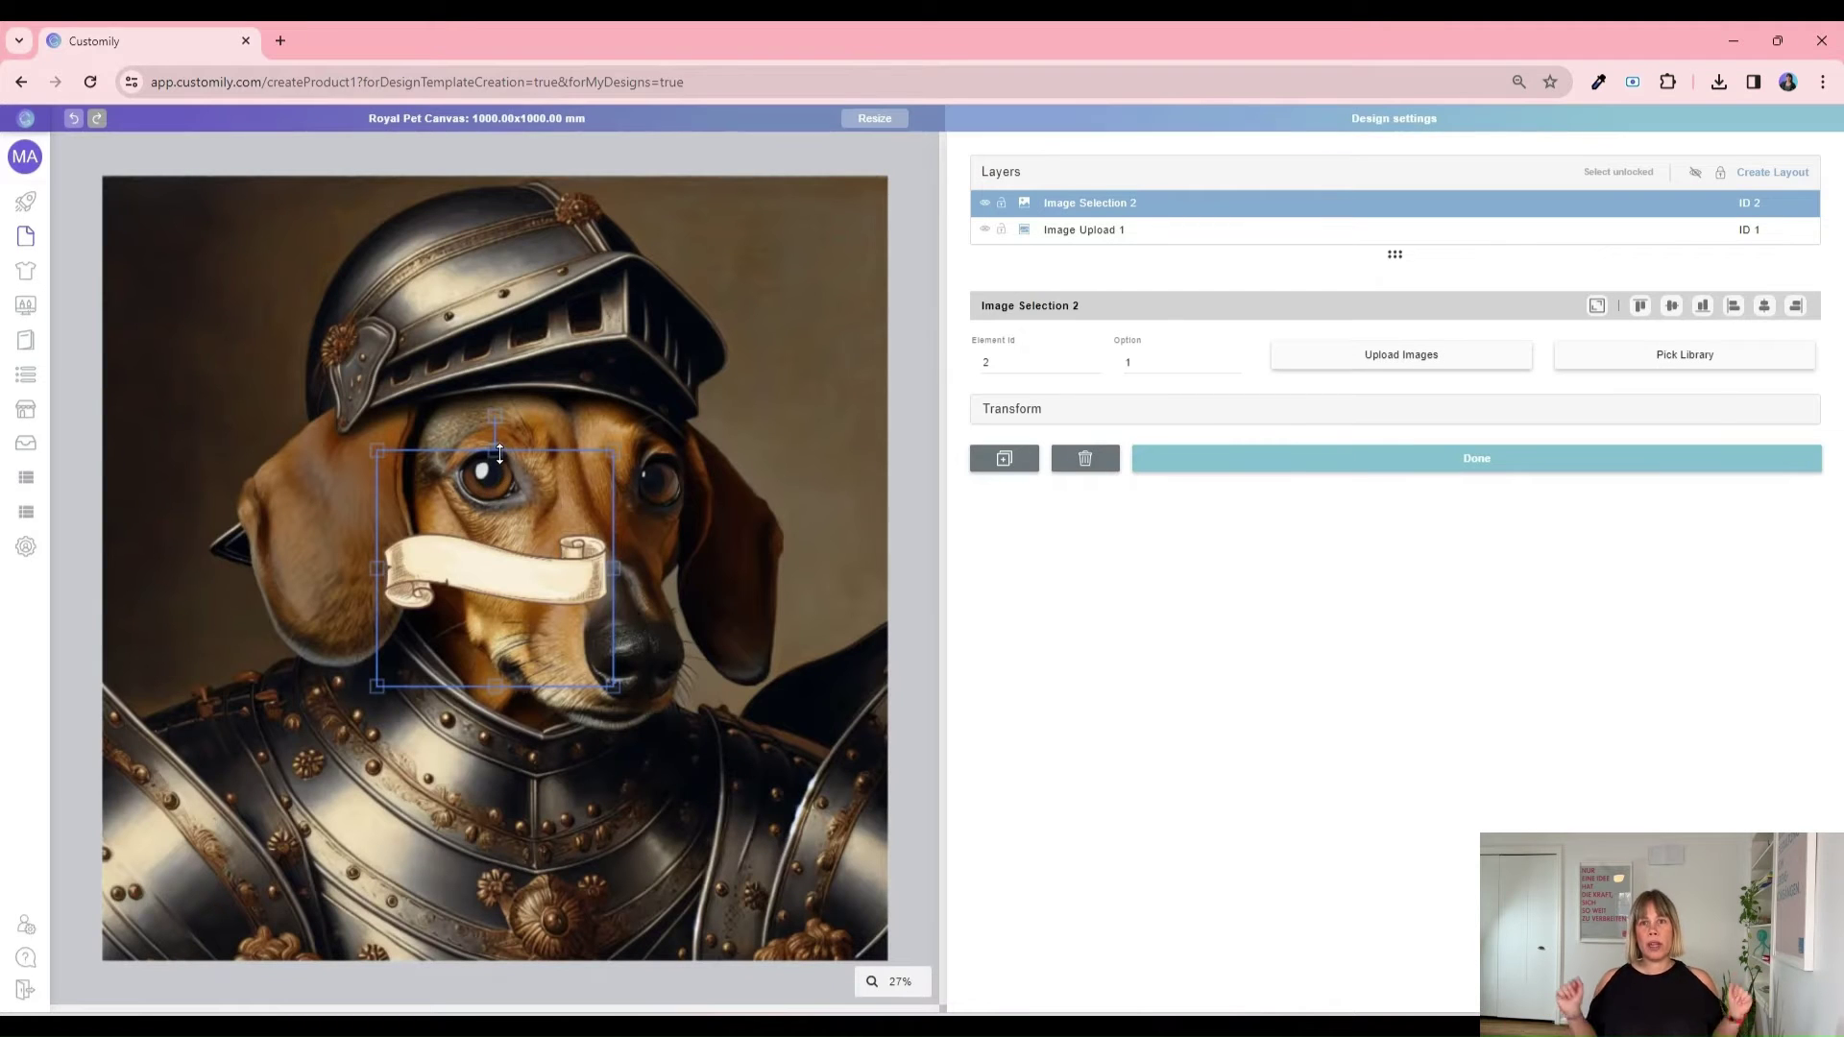
# Step: Resize the banner element to nearly the full canvas width and place it across the lower part of the portrait
pyautogui.moveTo(499, 452); pyautogui.dragTo(506, 603)
pyautogui.moveTo(617, 645); pyautogui.dragTo(894, 868)
pyautogui.moveTo(254, 851); pyautogui.dragTo(105, 855)
pyautogui.moveTo(488, 809); pyautogui.dragTo(470, 842)
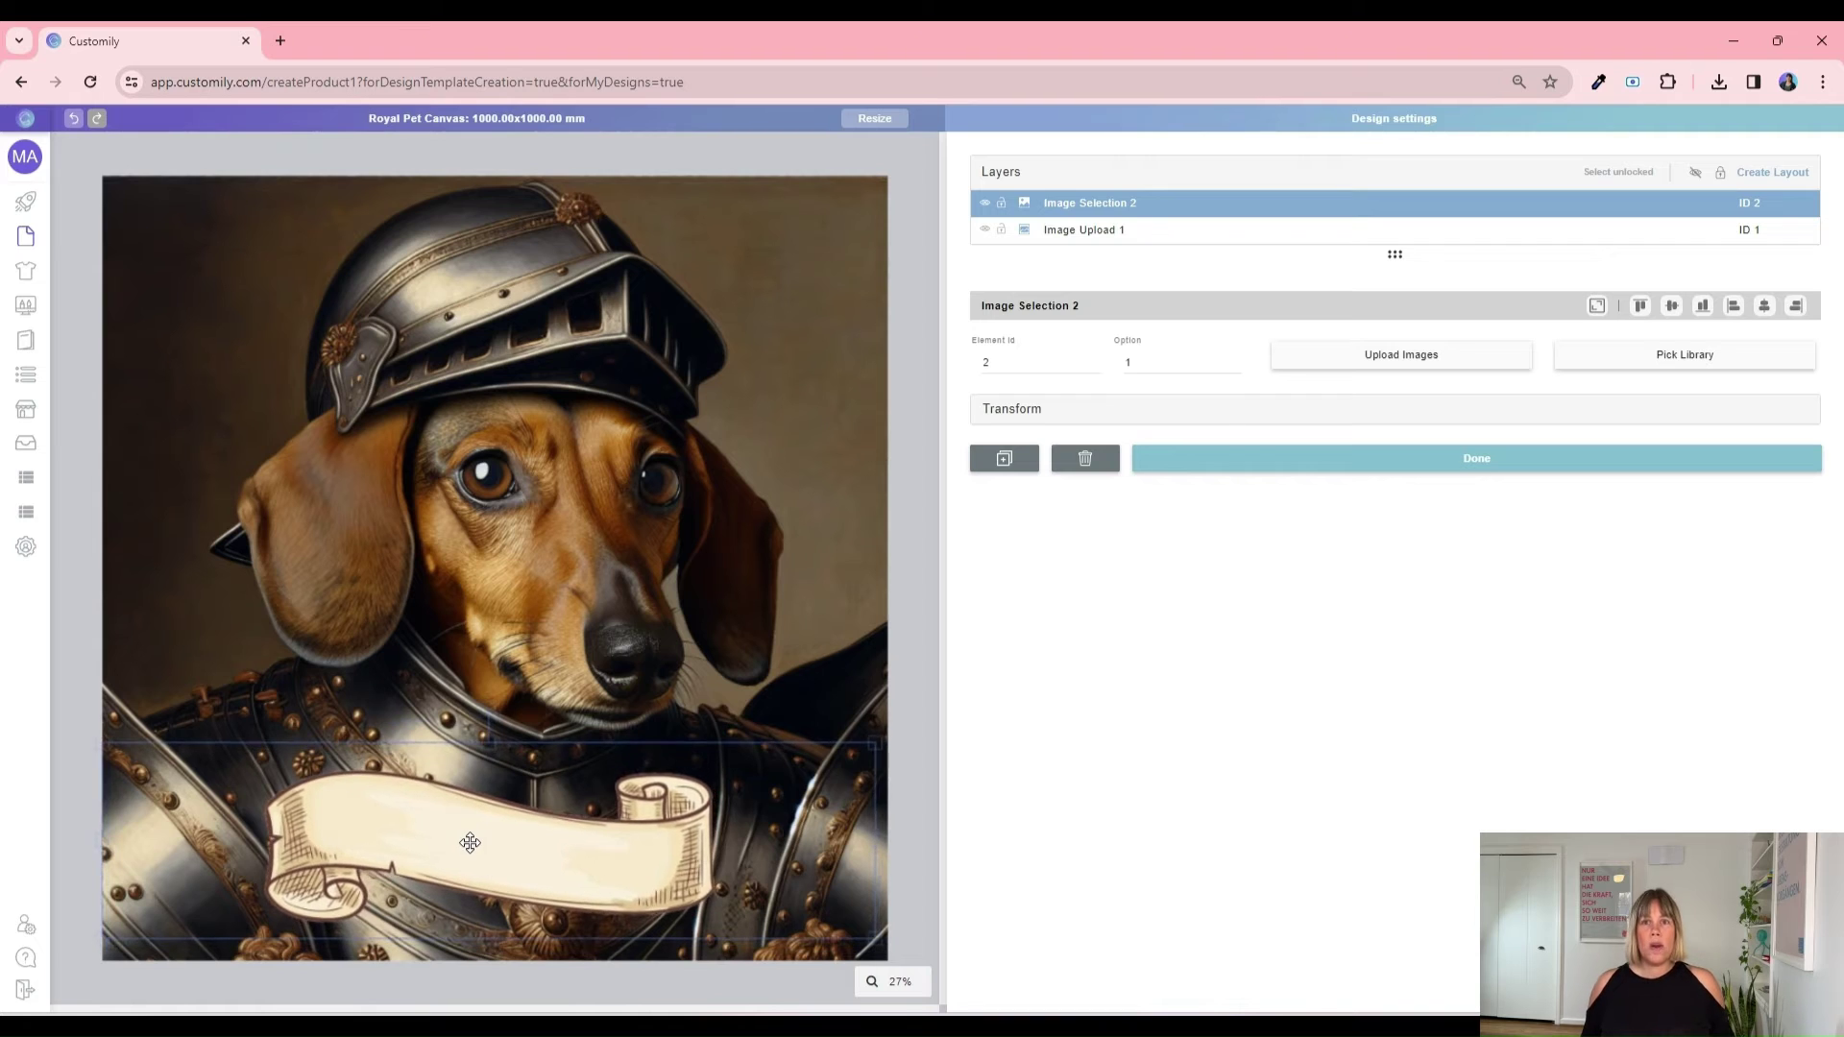
pyautogui.scroll(2, 502, 847)
pyautogui.click(920, 319)
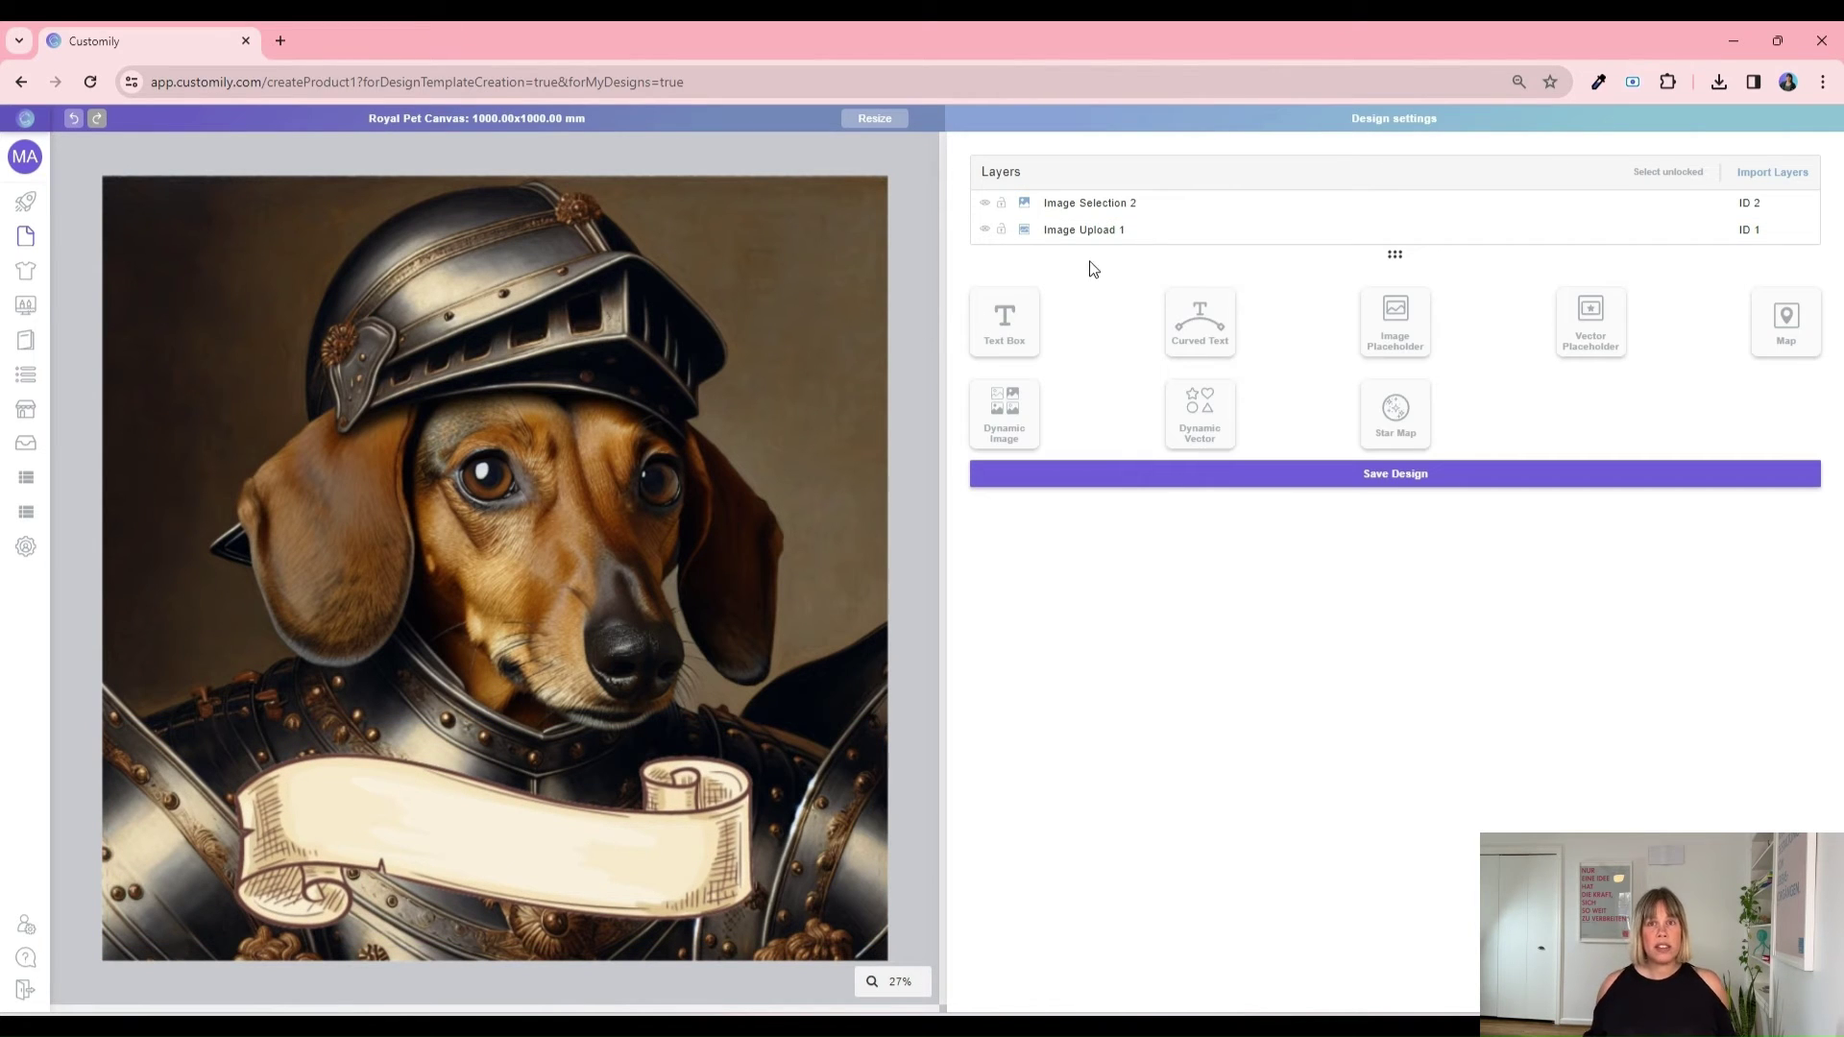
# Step: Add a curved text element tilted along the banner and set its font to Cursiv (Normal)
pyautogui.click(1223, 337)
pyautogui.moveTo(524, 402); pyautogui.dragTo(353, 809)
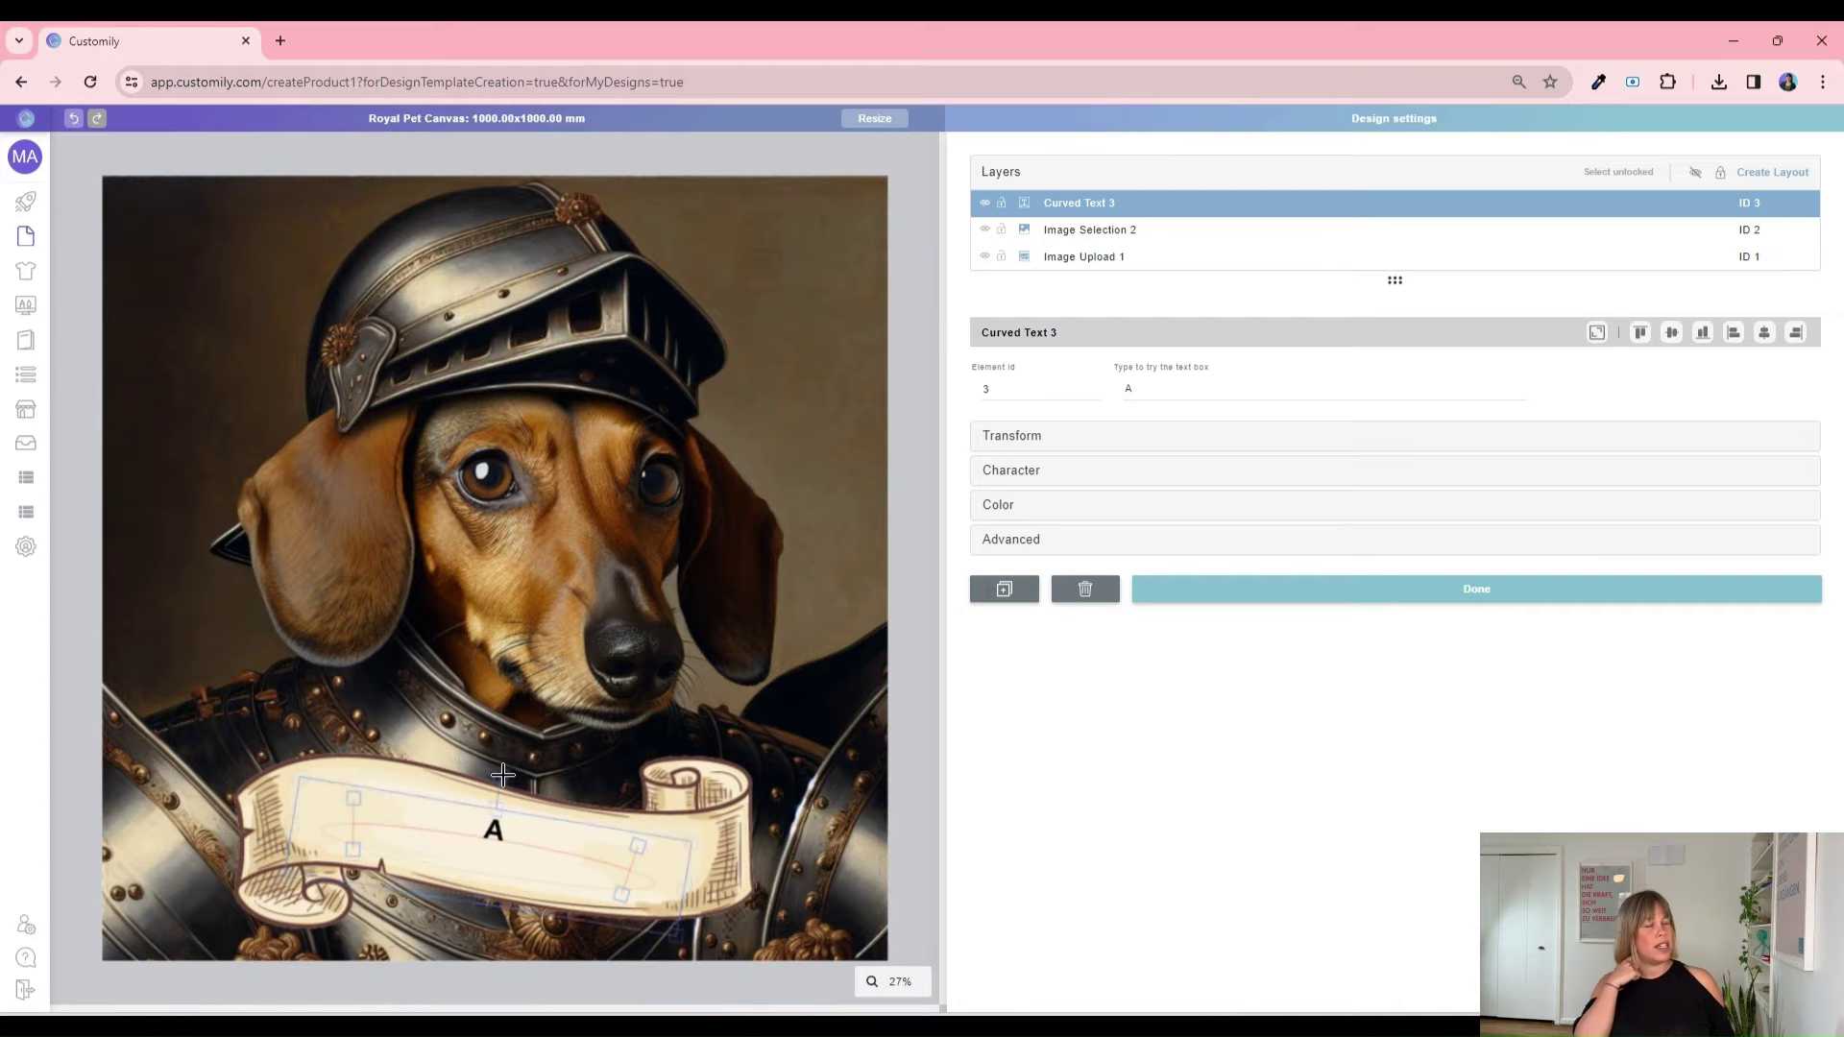
pyautogui.click(1262, 471)
pyautogui.click(1257, 531)
pyautogui.scroll(-3, 1259, 537)
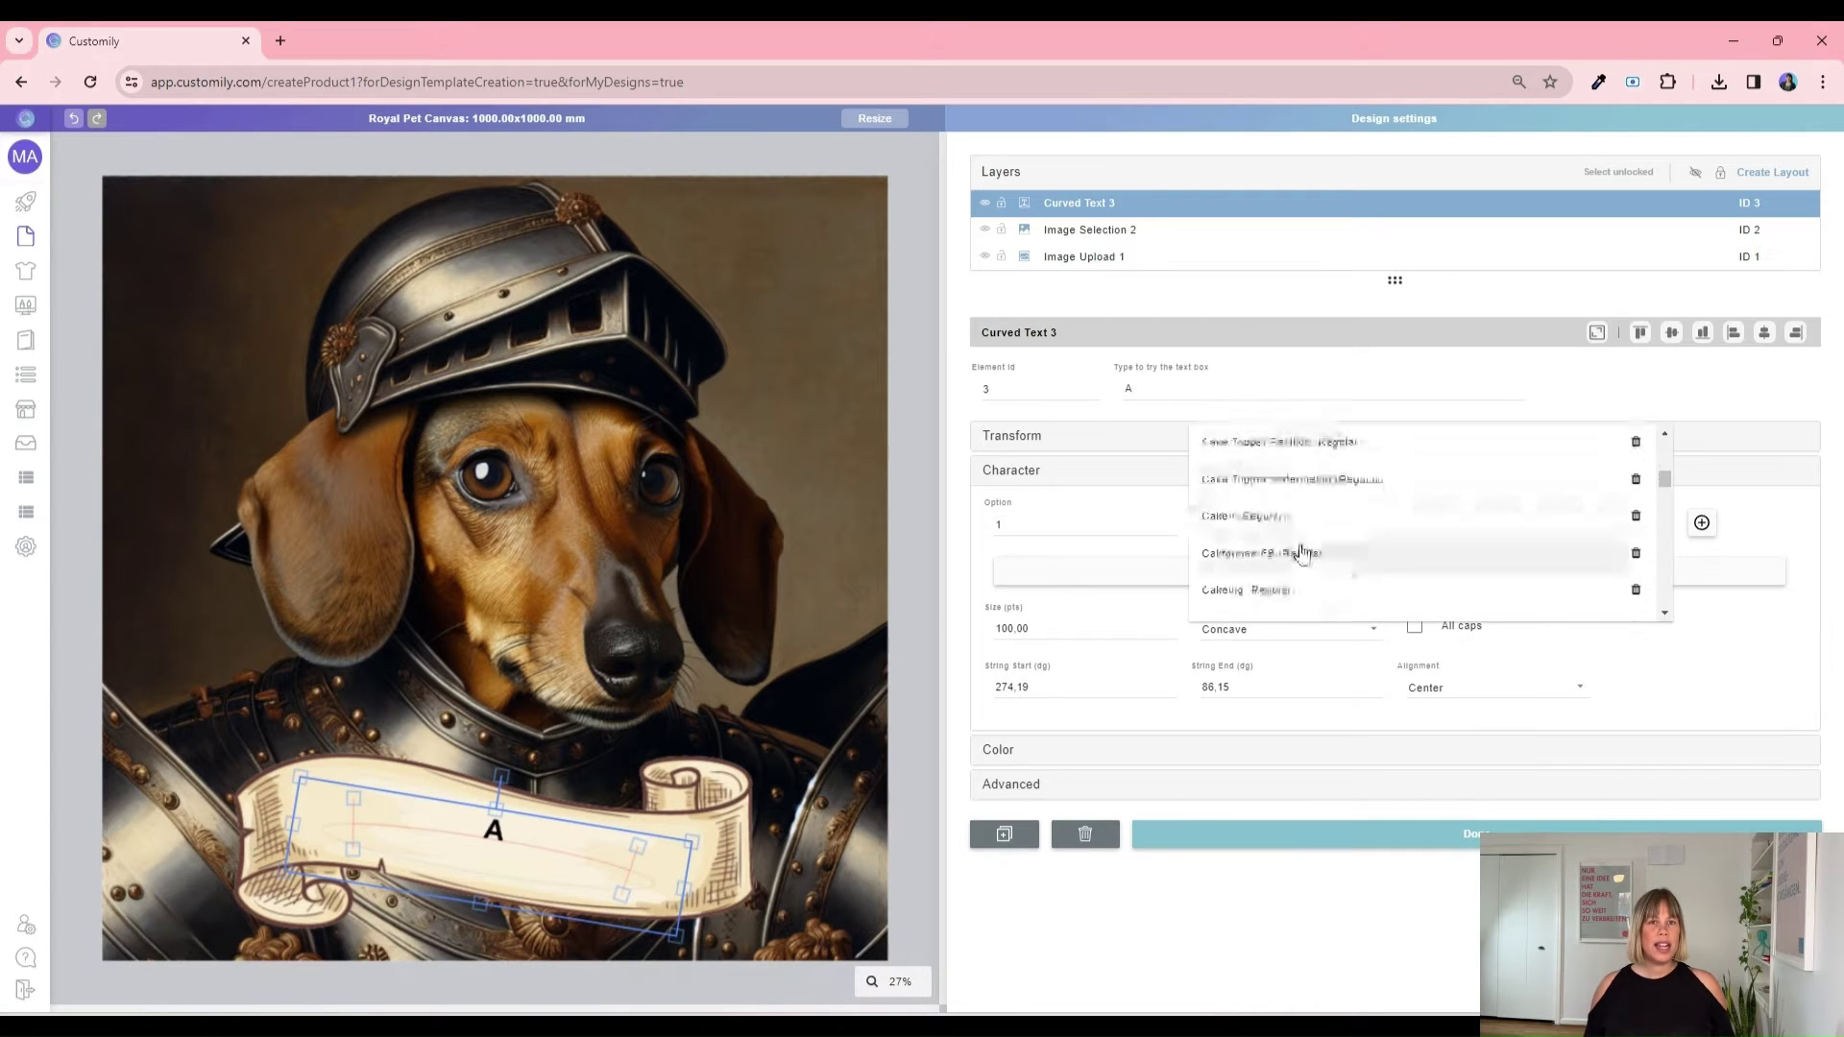
pyautogui.click(1288, 547)
# Step: Set the curved text's sample wording to "Sir Peter The Brave" at 150 pts and adjust it to fit the banner
pyautogui.doubleClick(1139, 384)
pyautogui.write('Sir Peter The Brave')
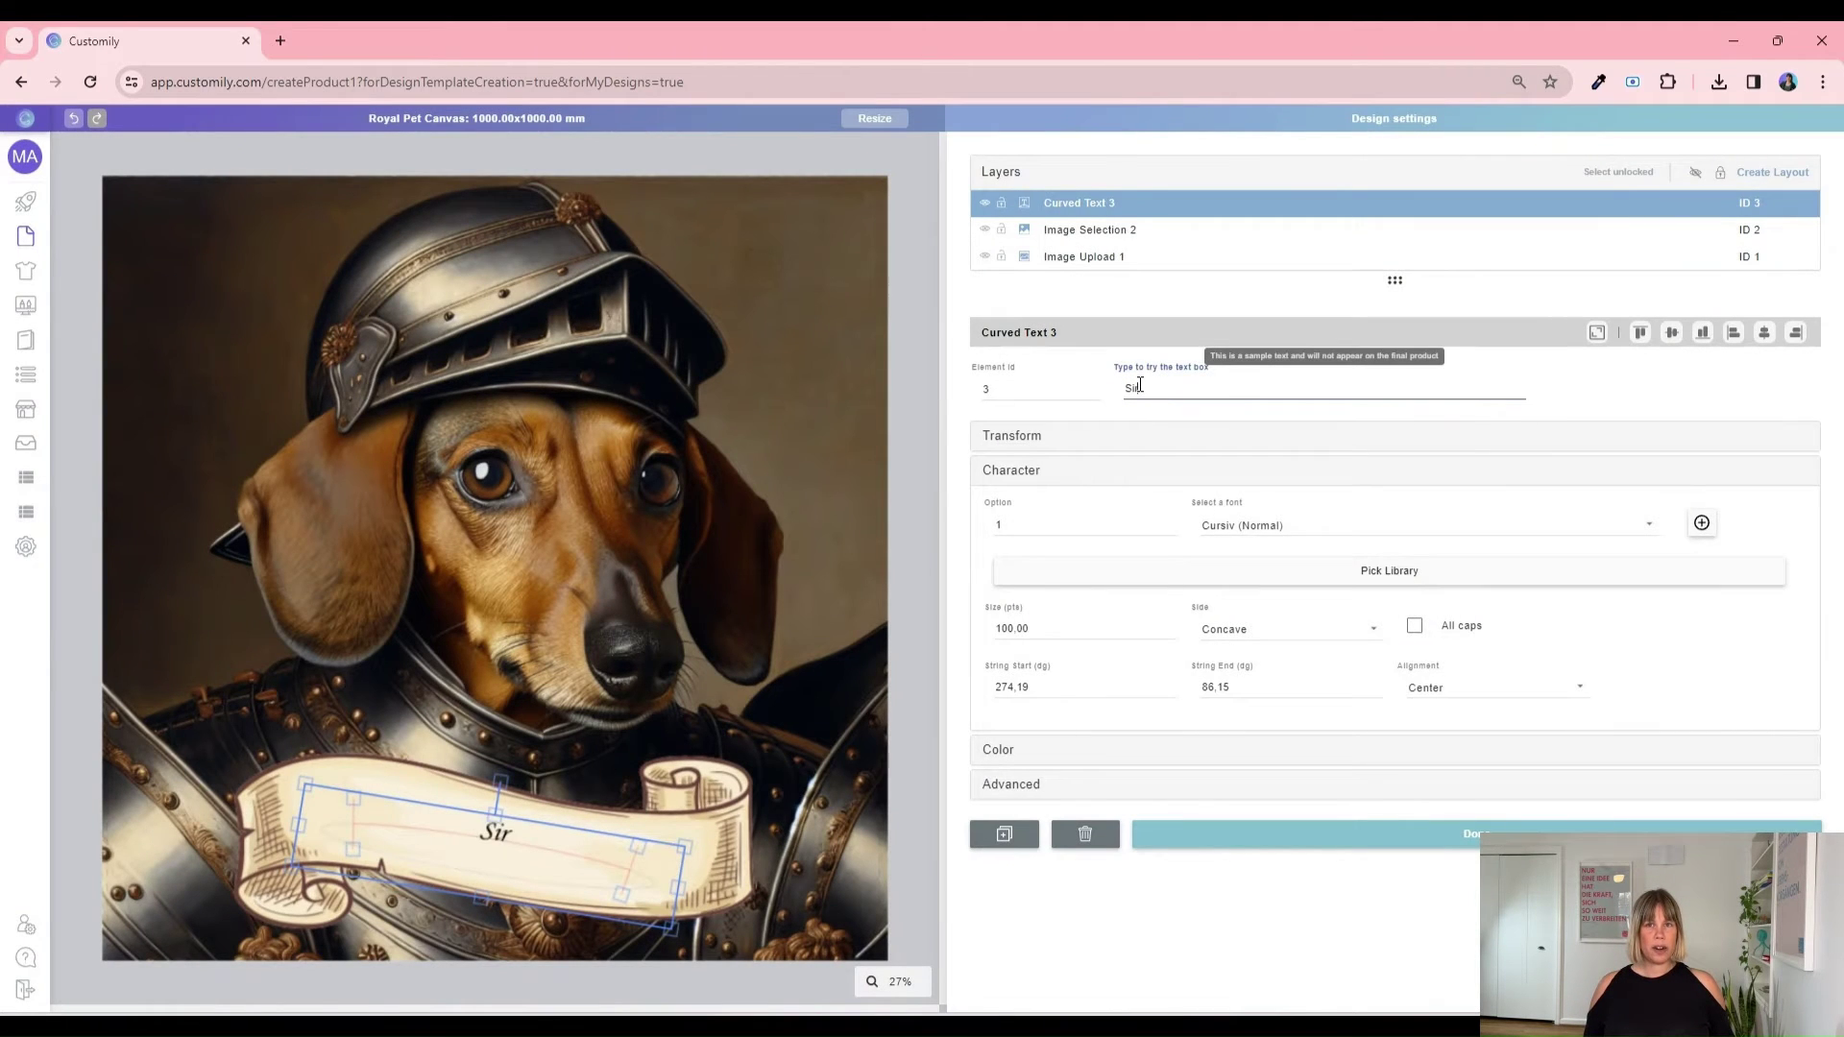
pyautogui.doubleClick(1011, 629)
pyautogui.write('150')
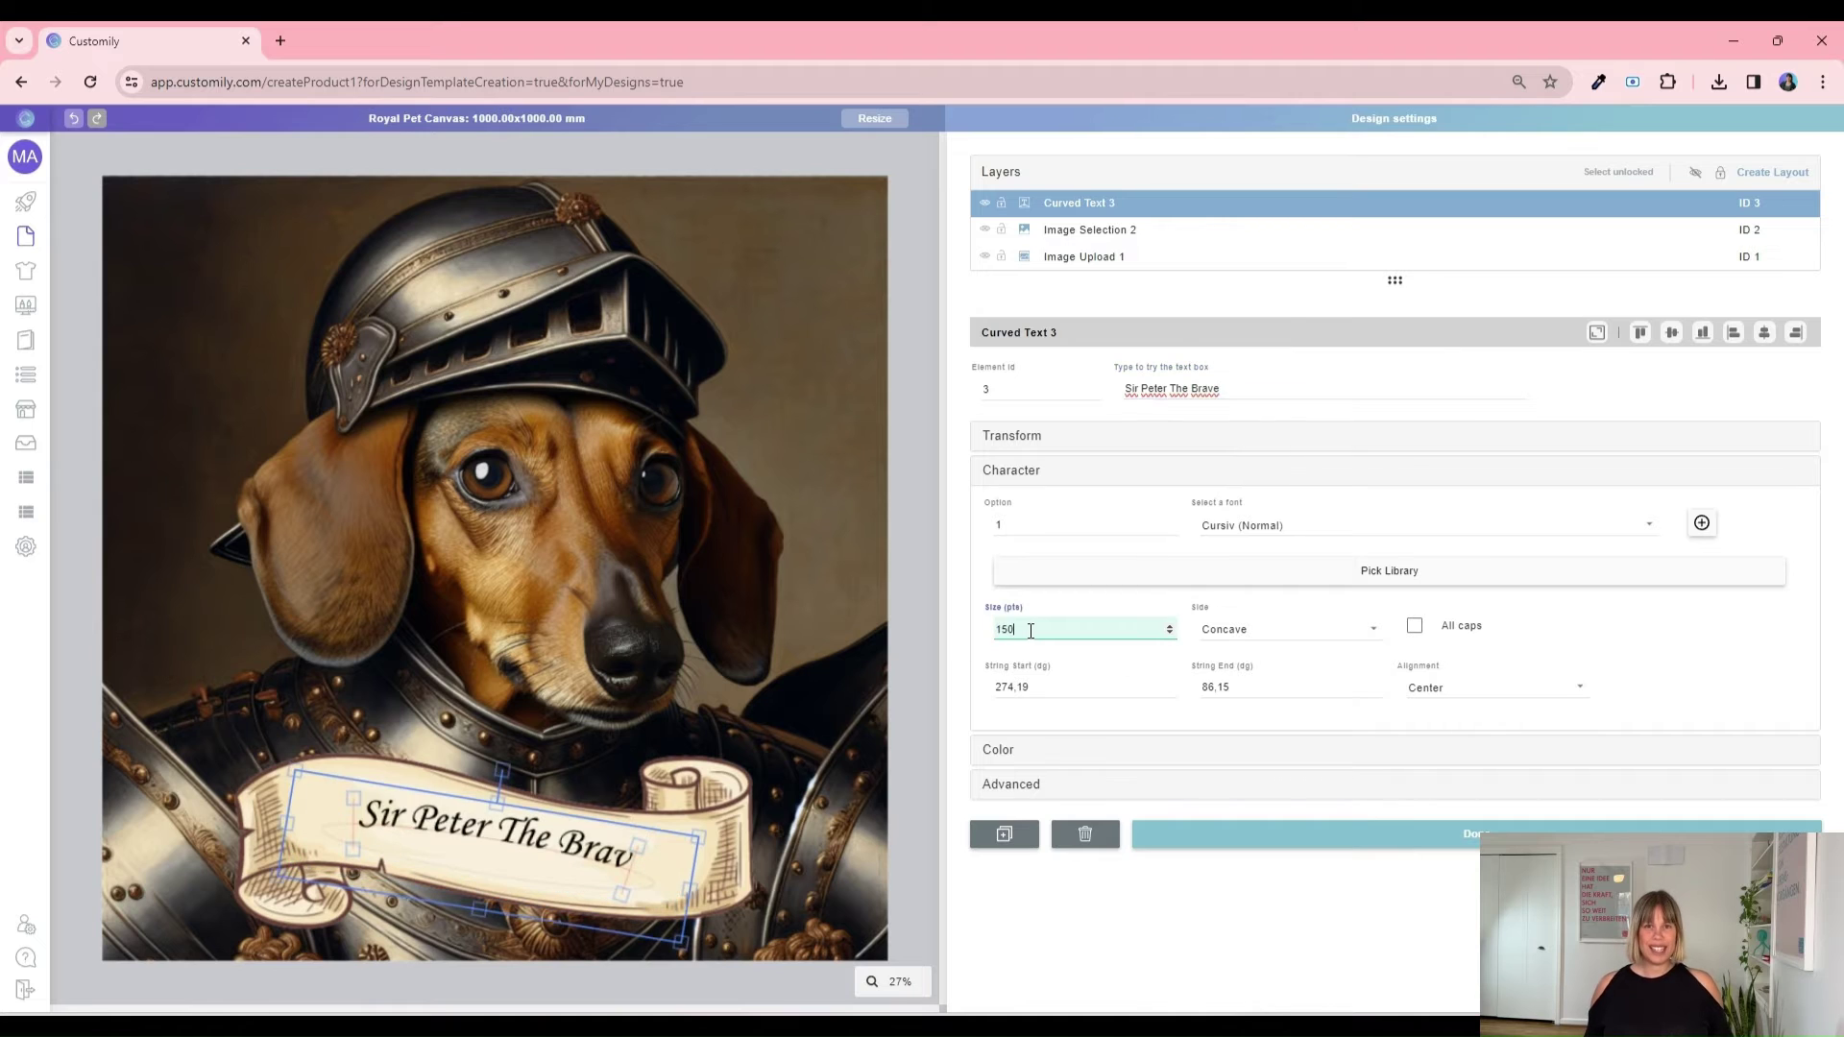
pyautogui.moveTo(564, 843); pyautogui.dragTo(576, 857)
pyautogui.click(912, 761)
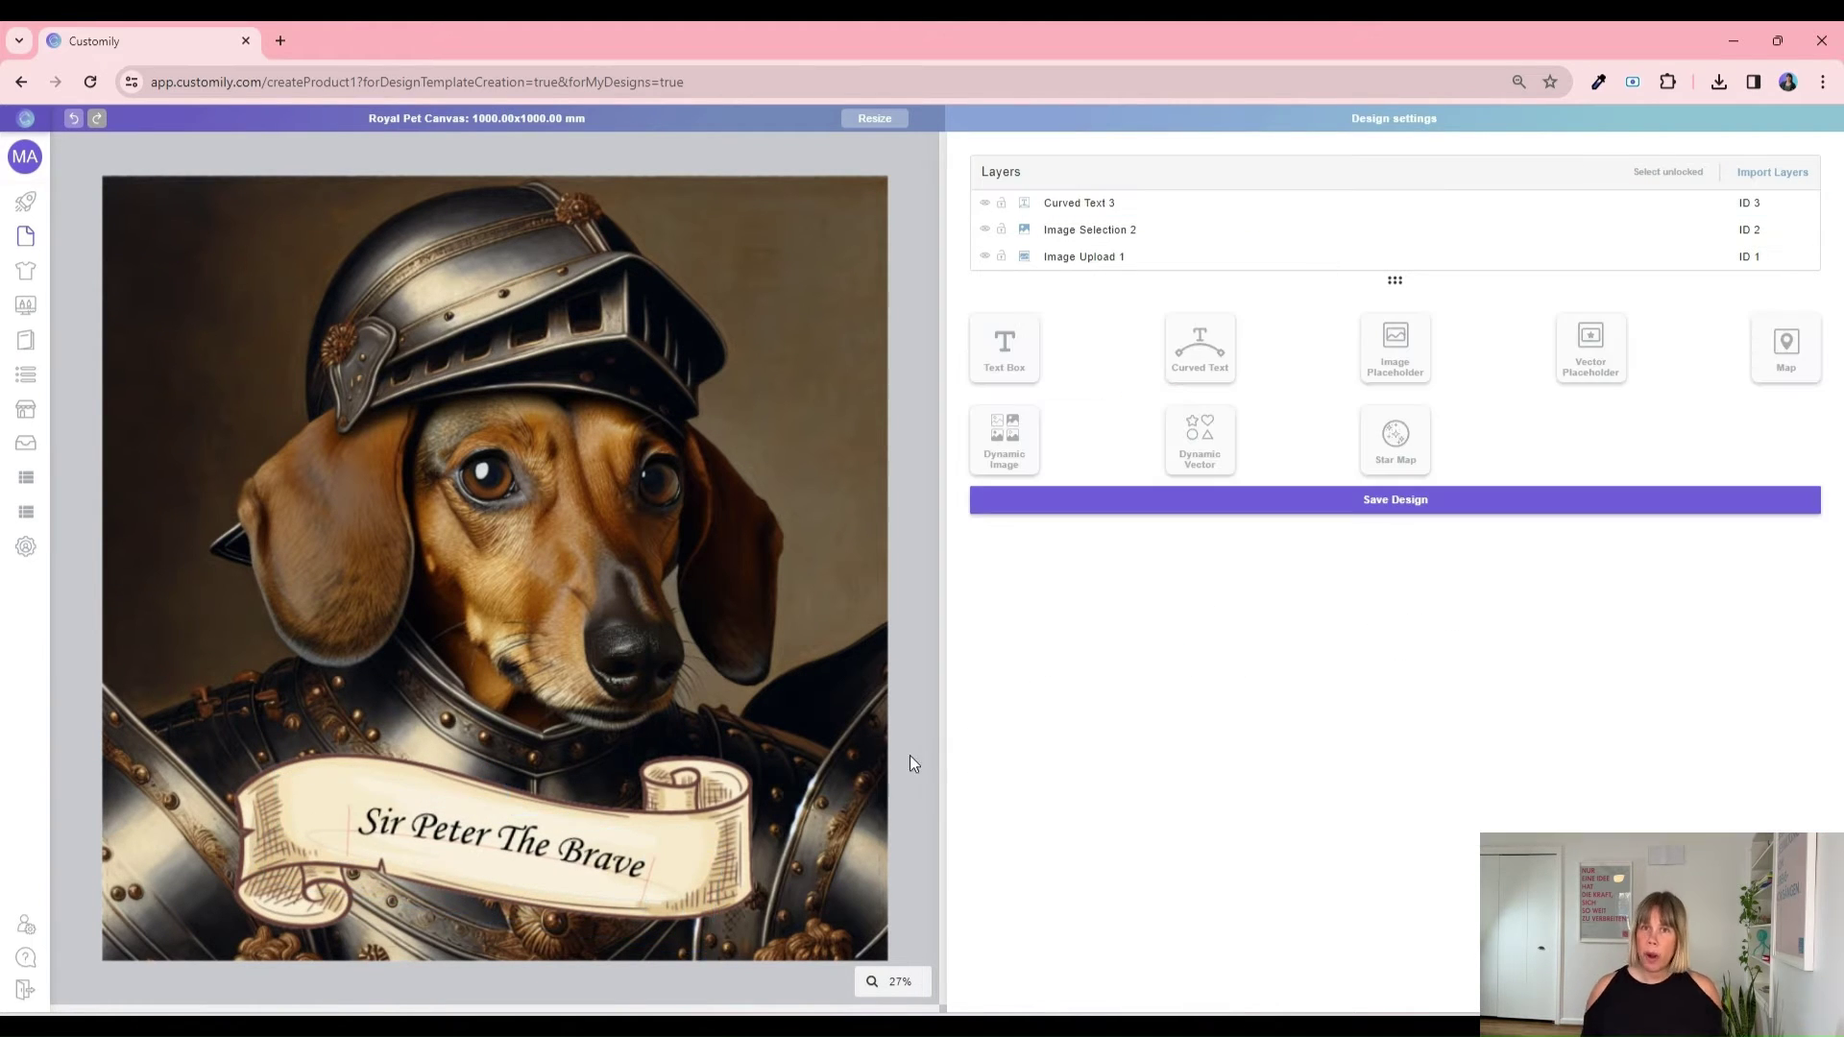
# Step: Save the Royal Pet Canvas design and go to the store's product creation page
pyautogui.click(1364, 507)
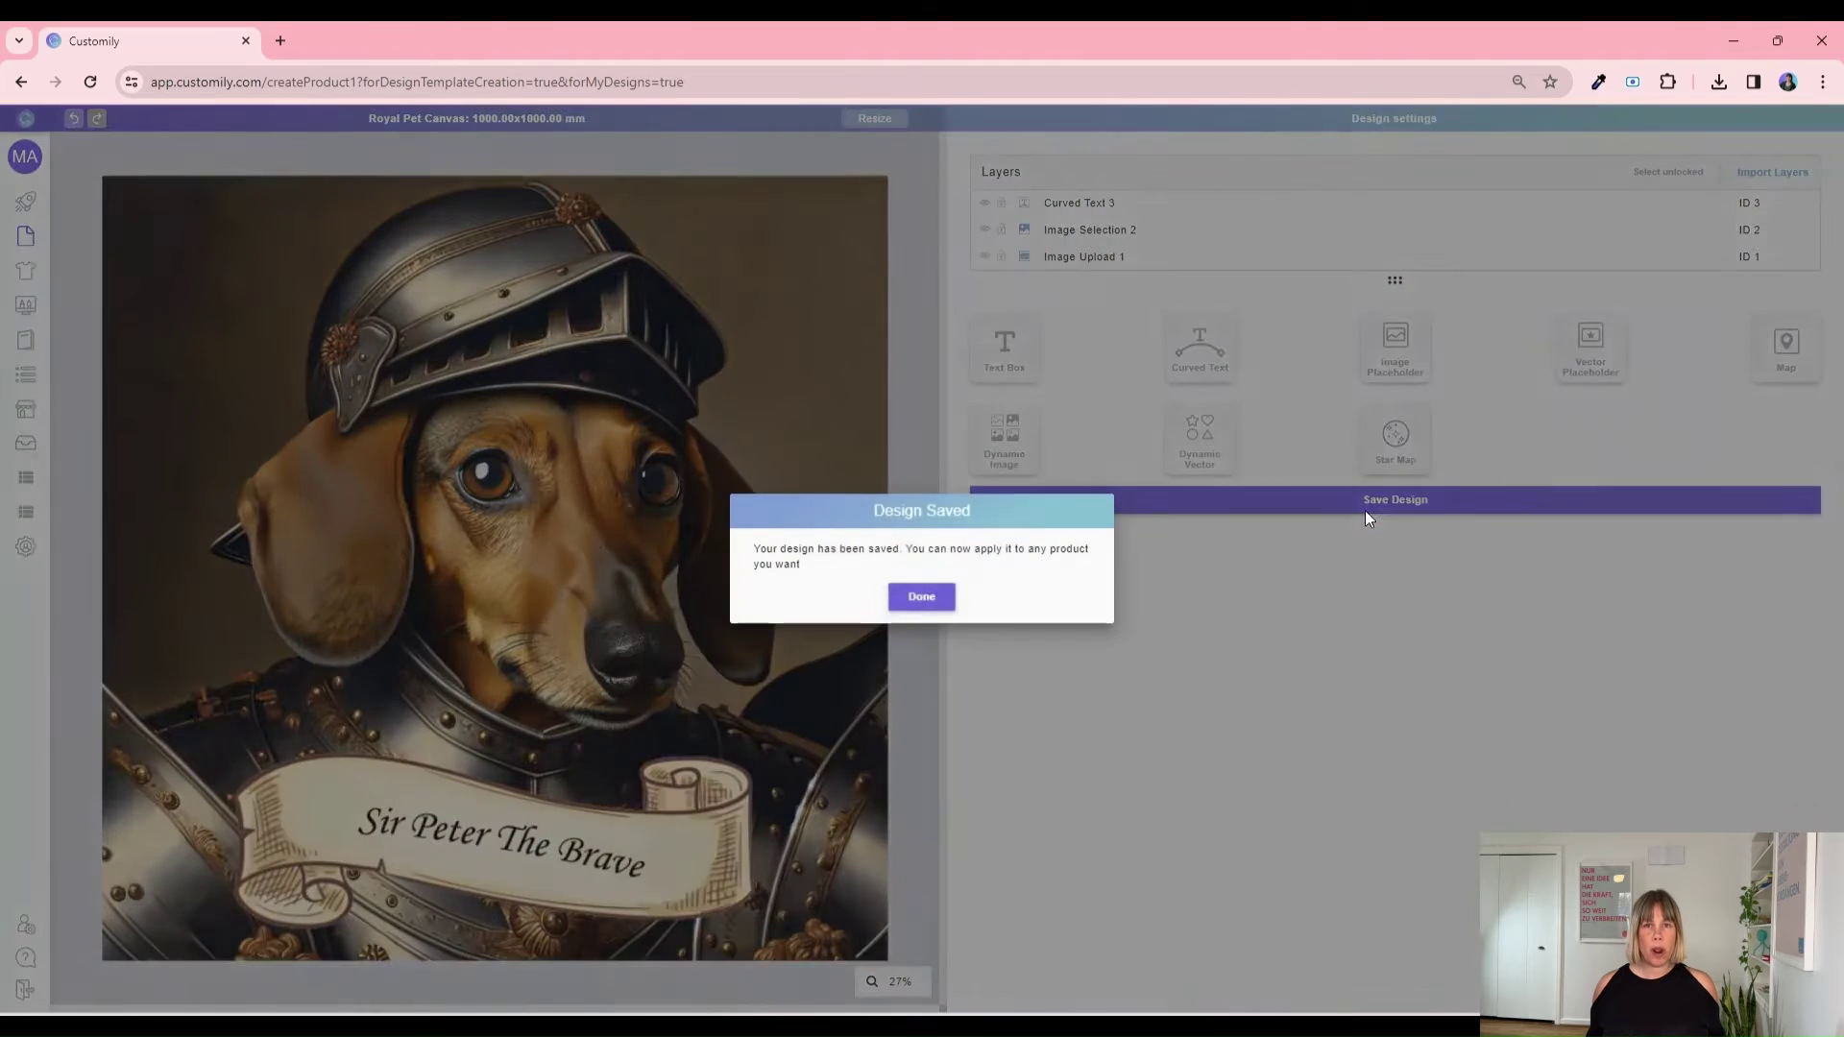
pyautogui.click(923, 597)
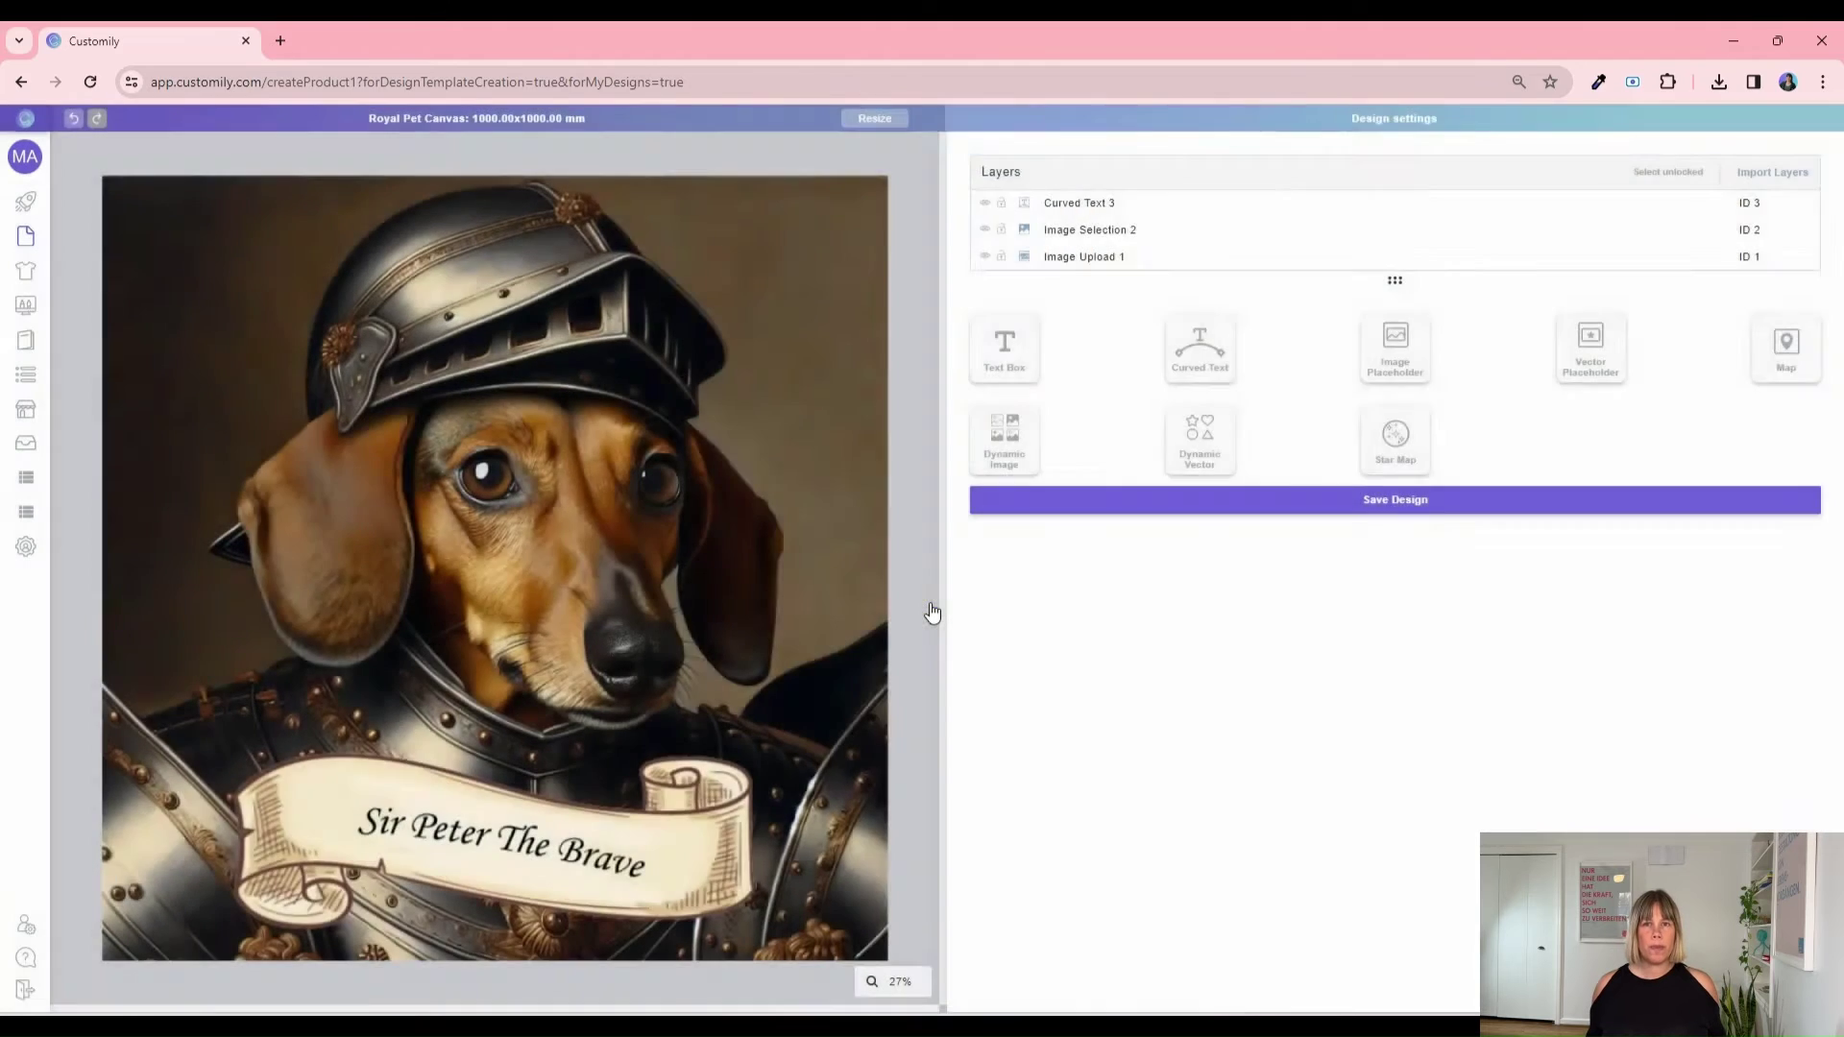
pyautogui.click(26, 201)
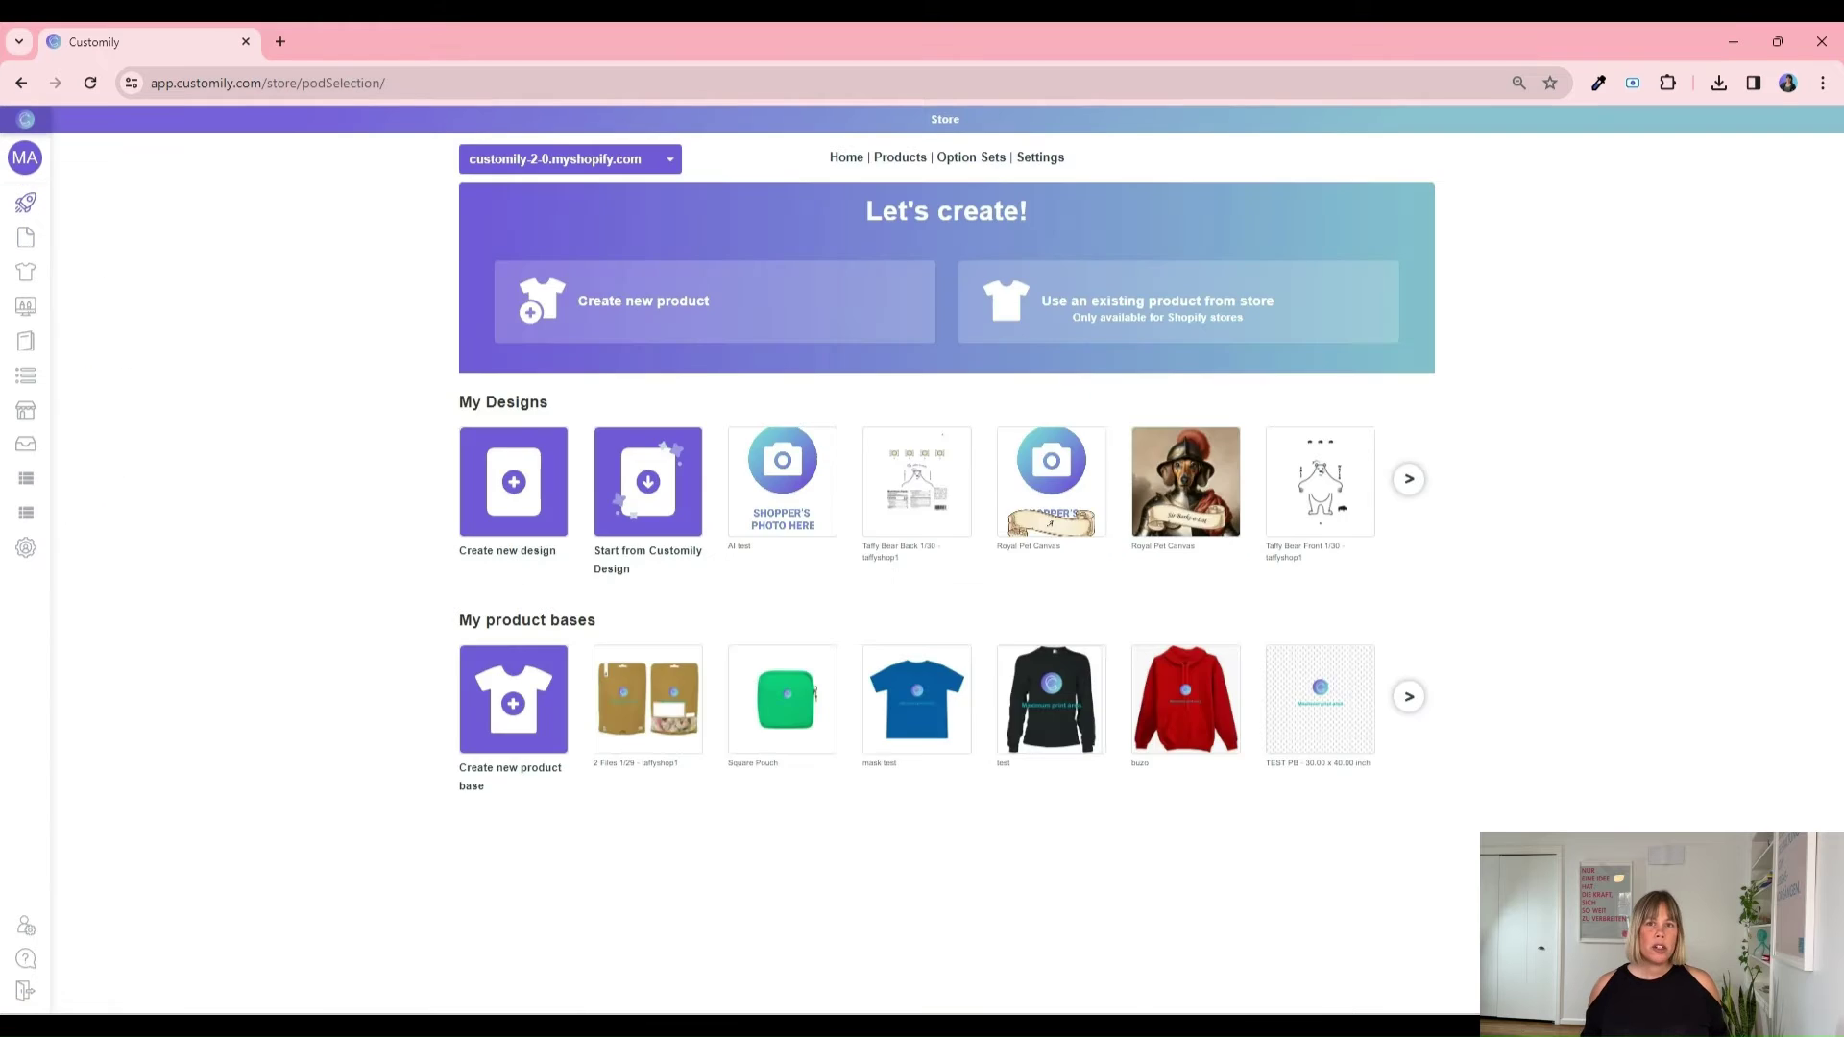
# Step: Start a new Printify product, search the catalogue for "poster" and choose Posters with Wooden Frame
pyautogui.click(865, 301)
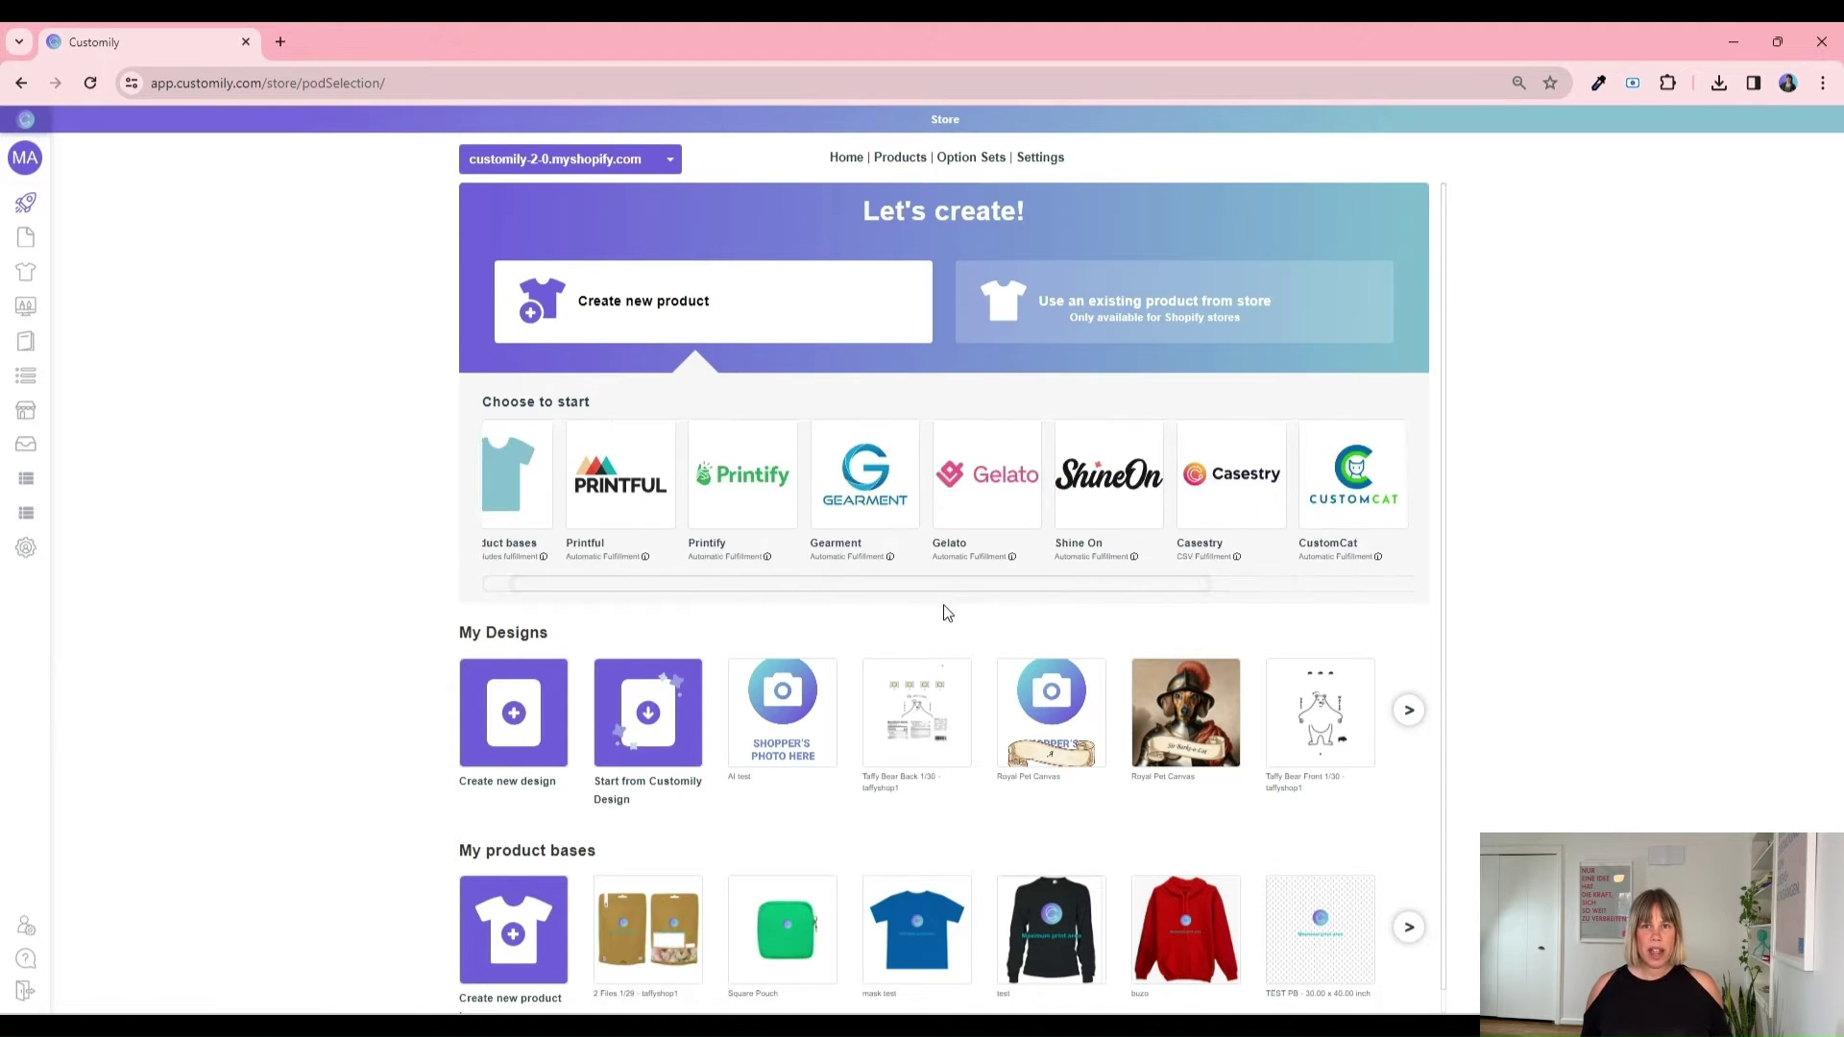
pyautogui.click(794, 488)
pyautogui.click(1287, 220)
pyautogui.write('poster')
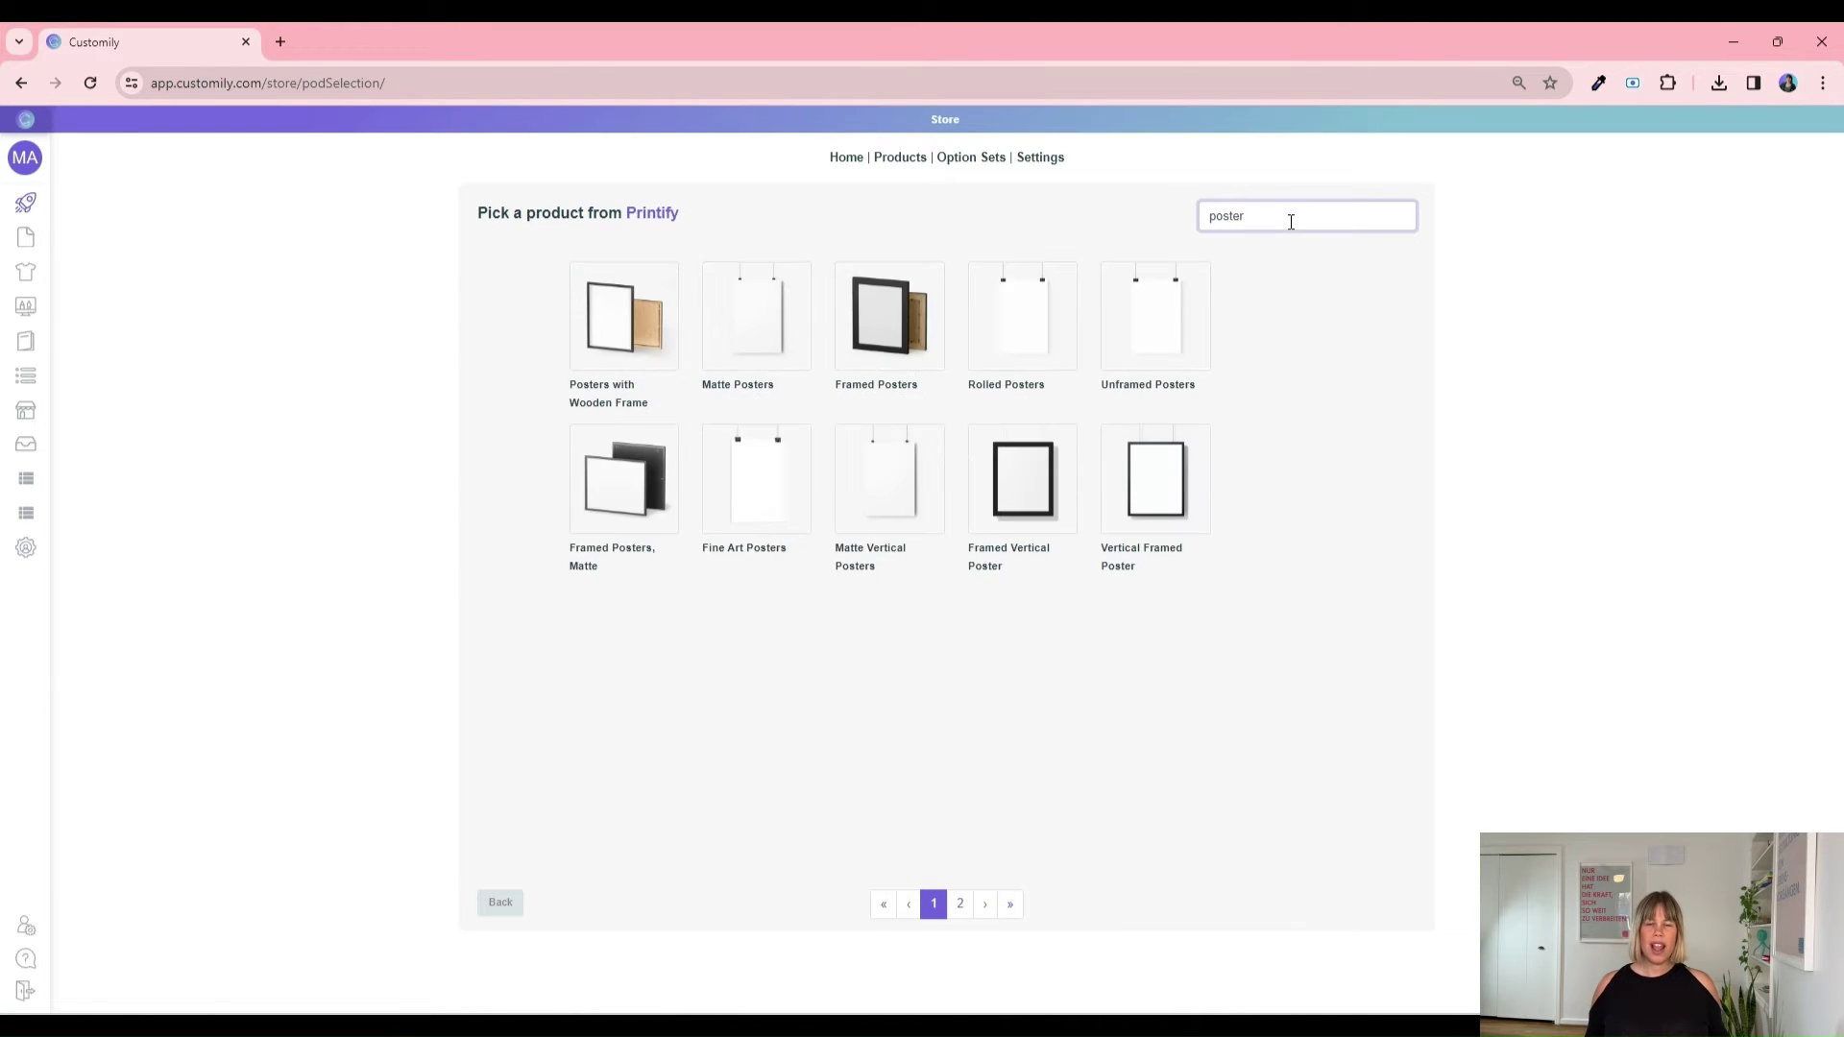
pyautogui.click(637, 338)
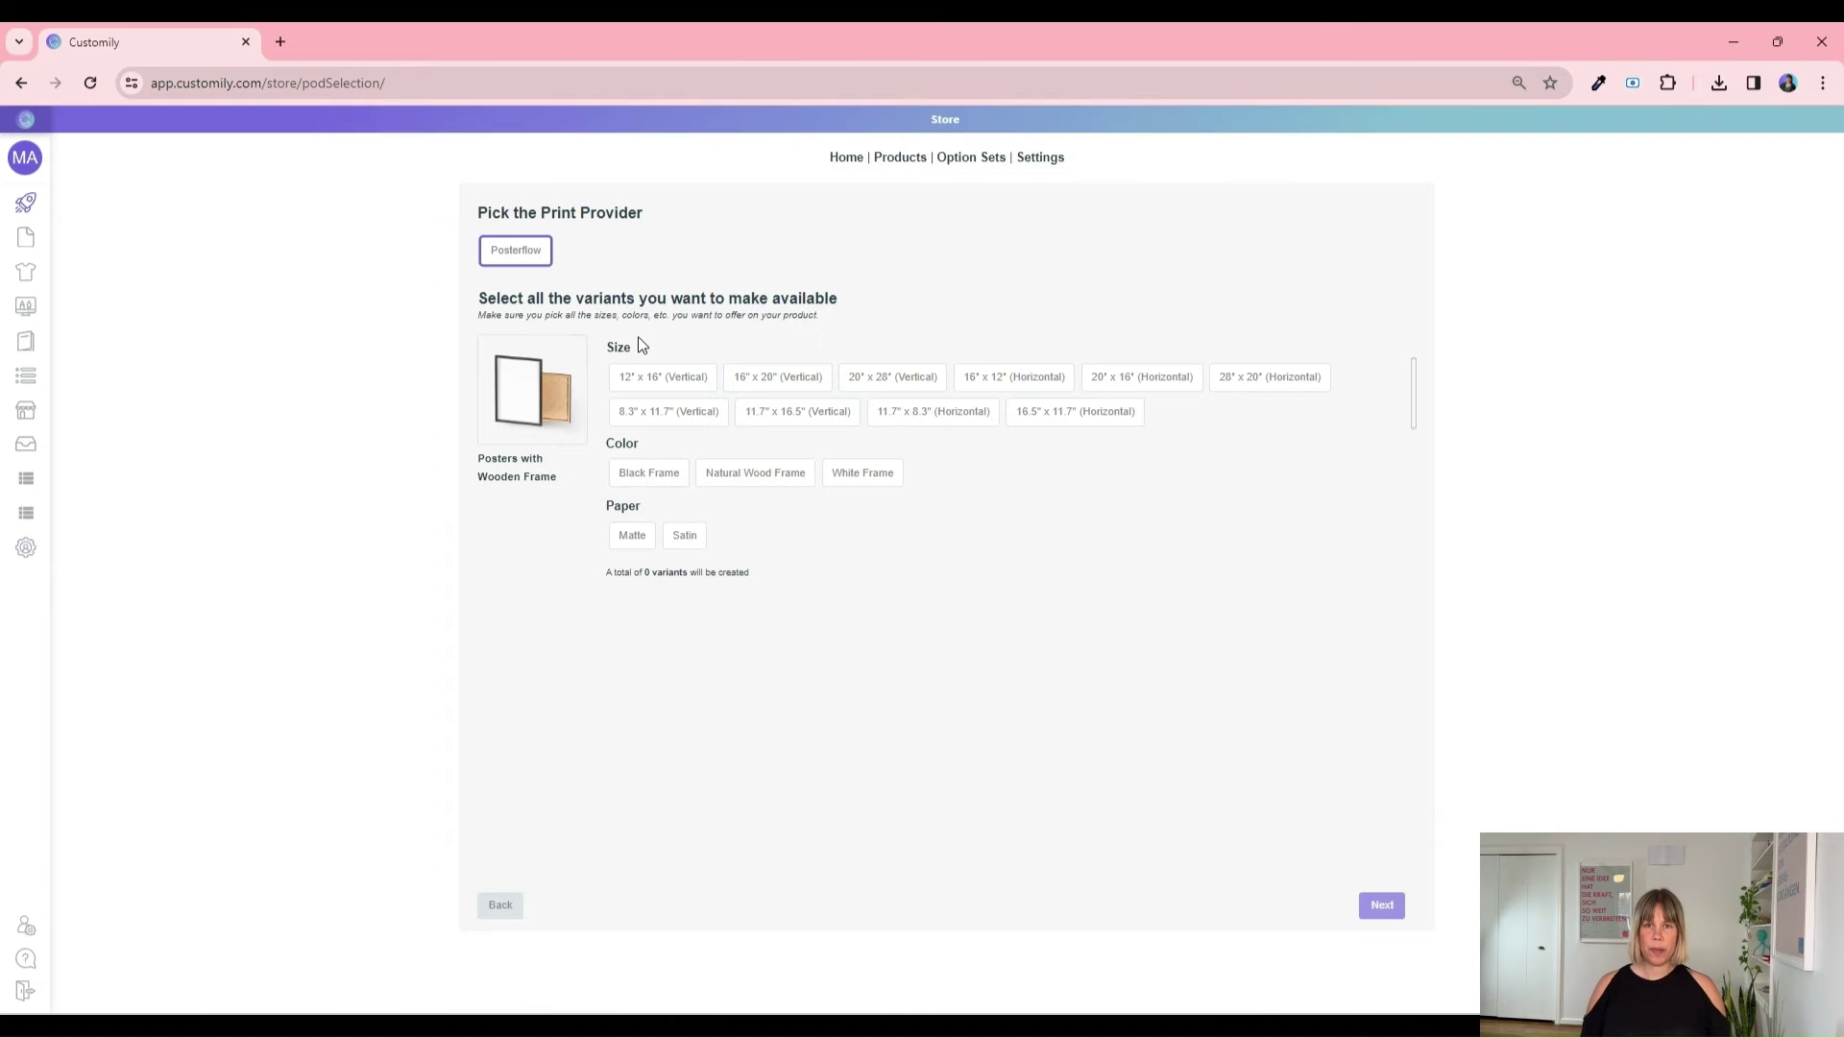
# Step: Offer the vertical 12" x 16", 16" x 20" and 20" x 28" sizes with Natural Wood Frame and Matte paper
pyautogui.click(662, 378)
pyautogui.click(780, 382)
pyautogui.click(864, 384)
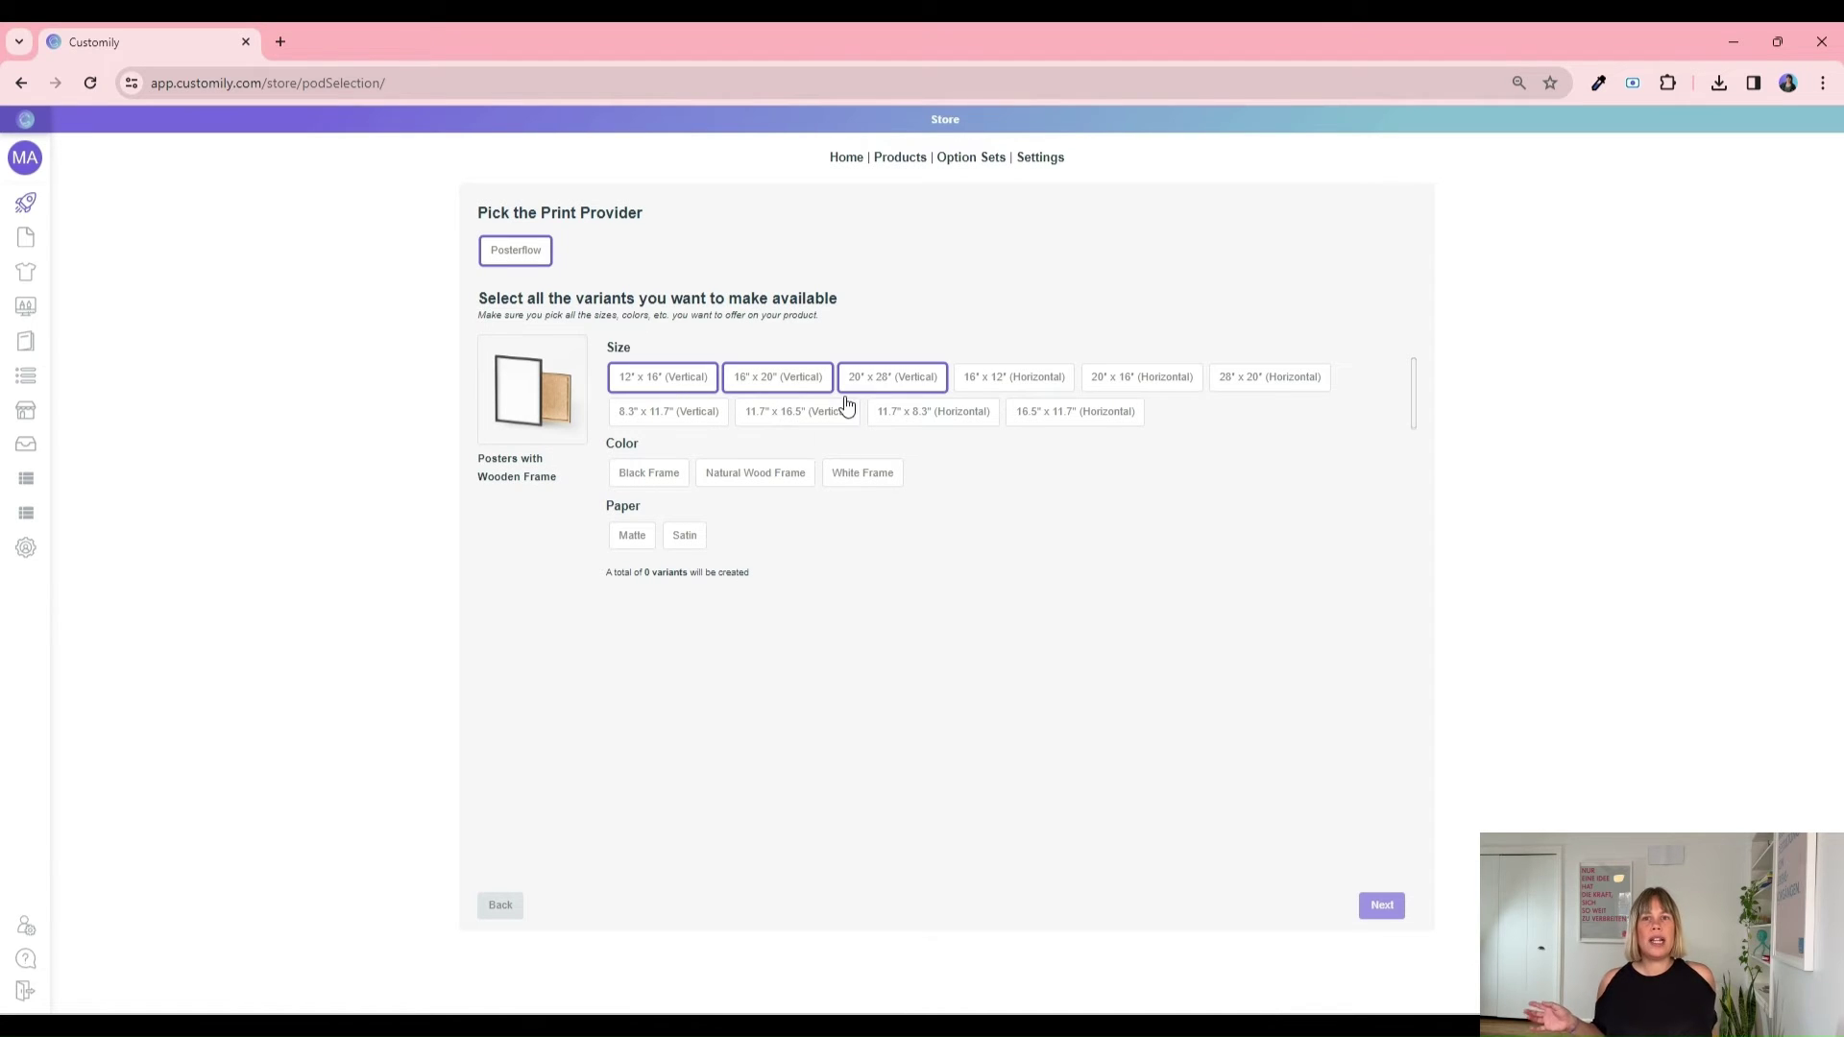
pyautogui.click(754, 474)
pyautogui.click(640, 540)
pyautogui.click(1390, 917)
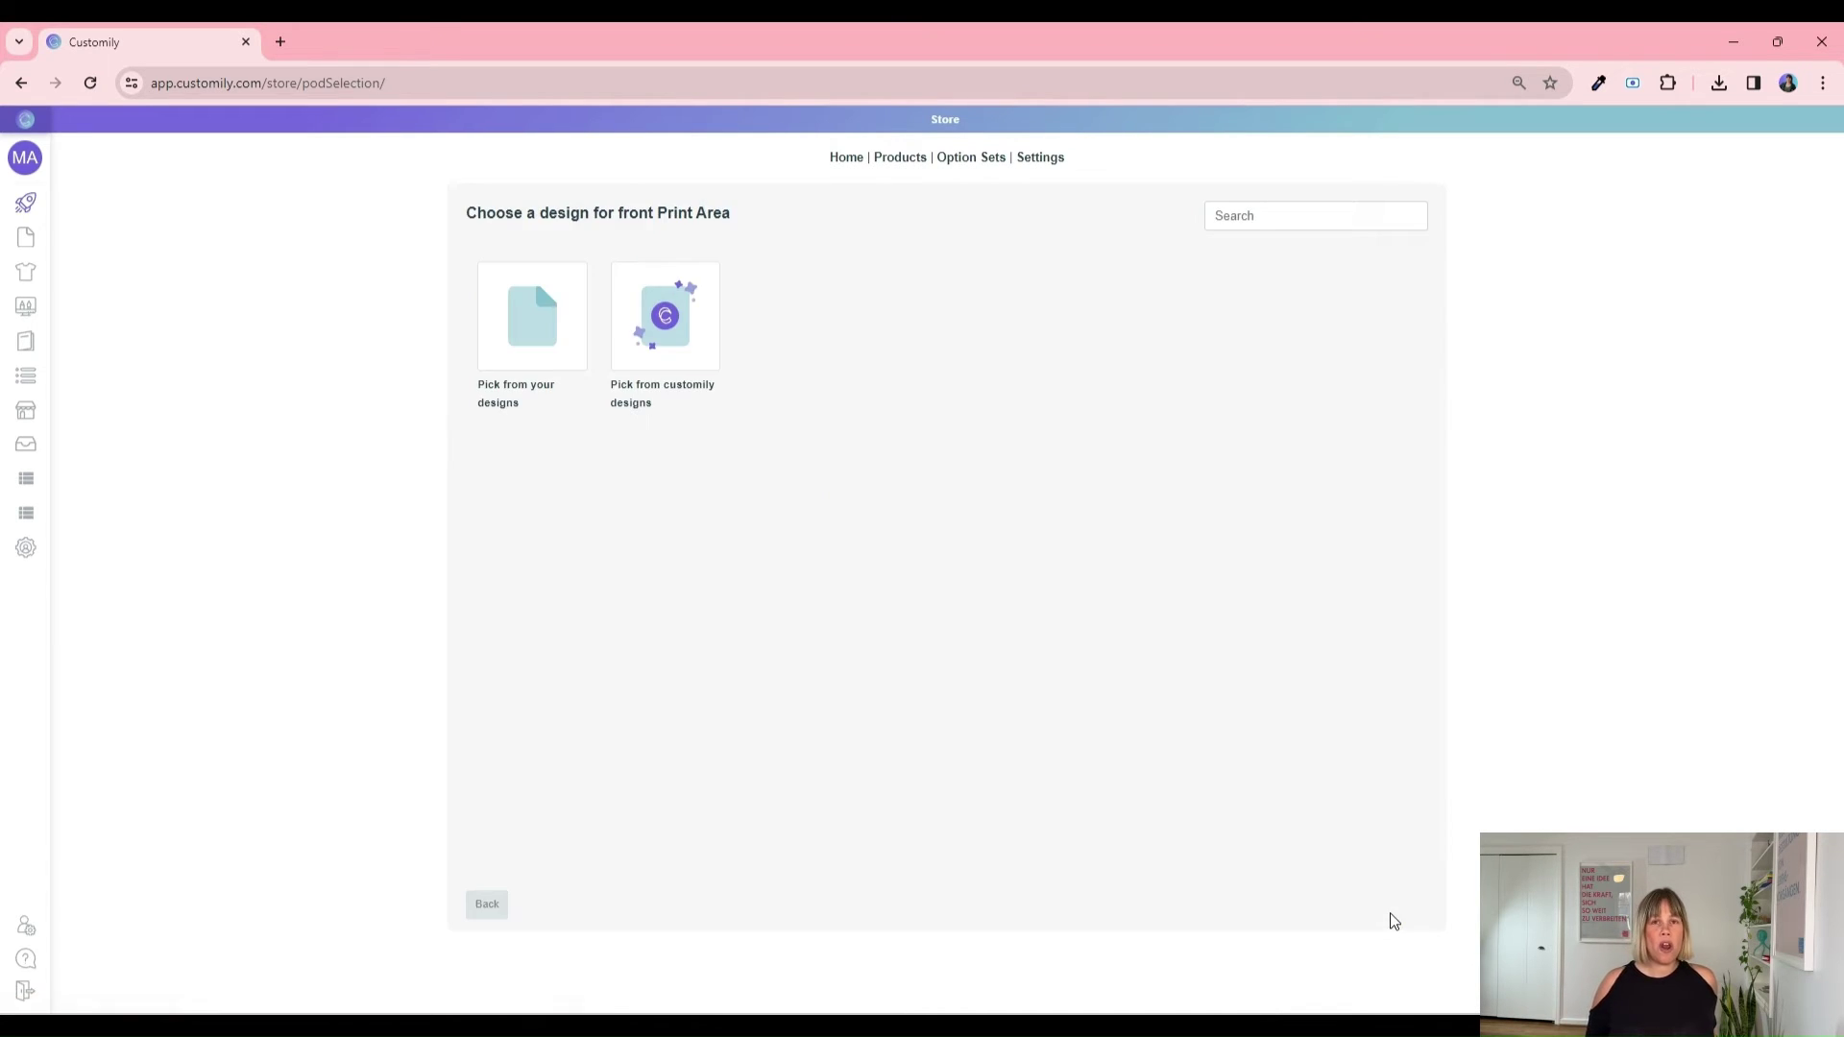
# Step: Apply the saved Royal Pet Canvas design with the photo placeholder and create the product in customily-2-0.myshopify.com
pyautogui.click(566, 324)
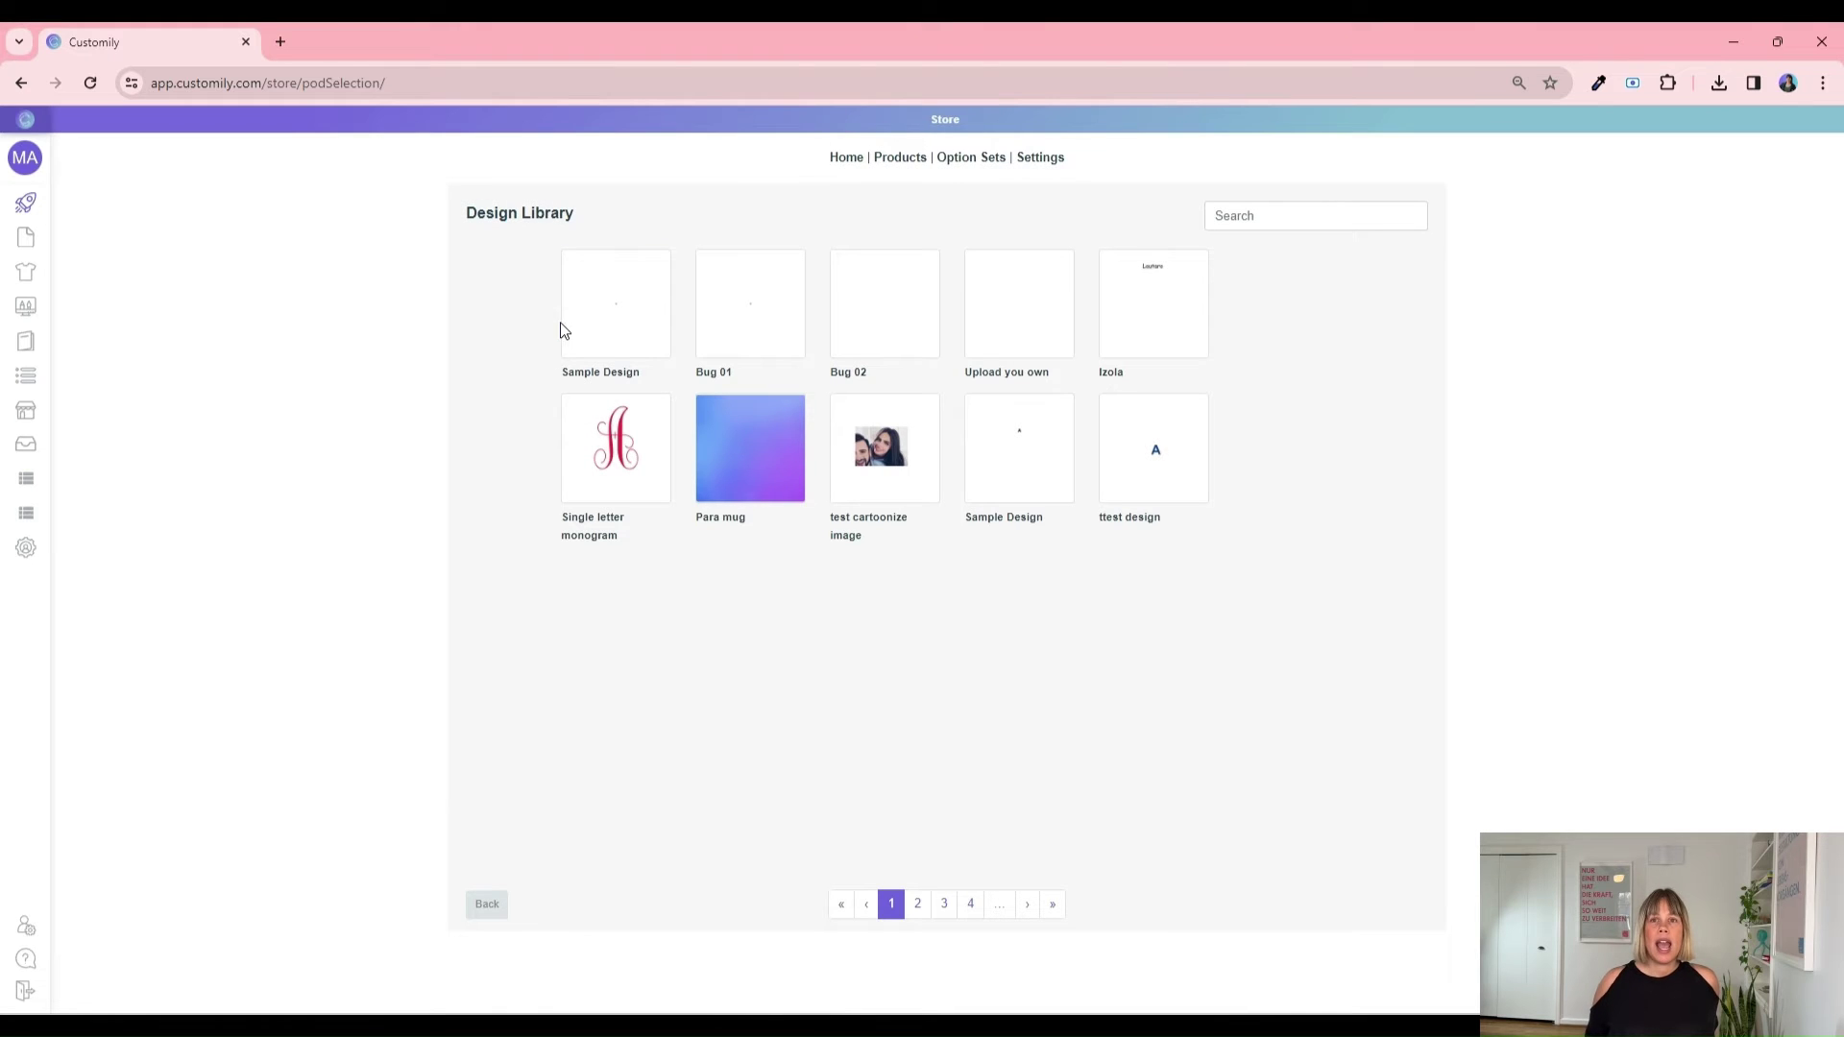
pyautogui.click(1057, 903)
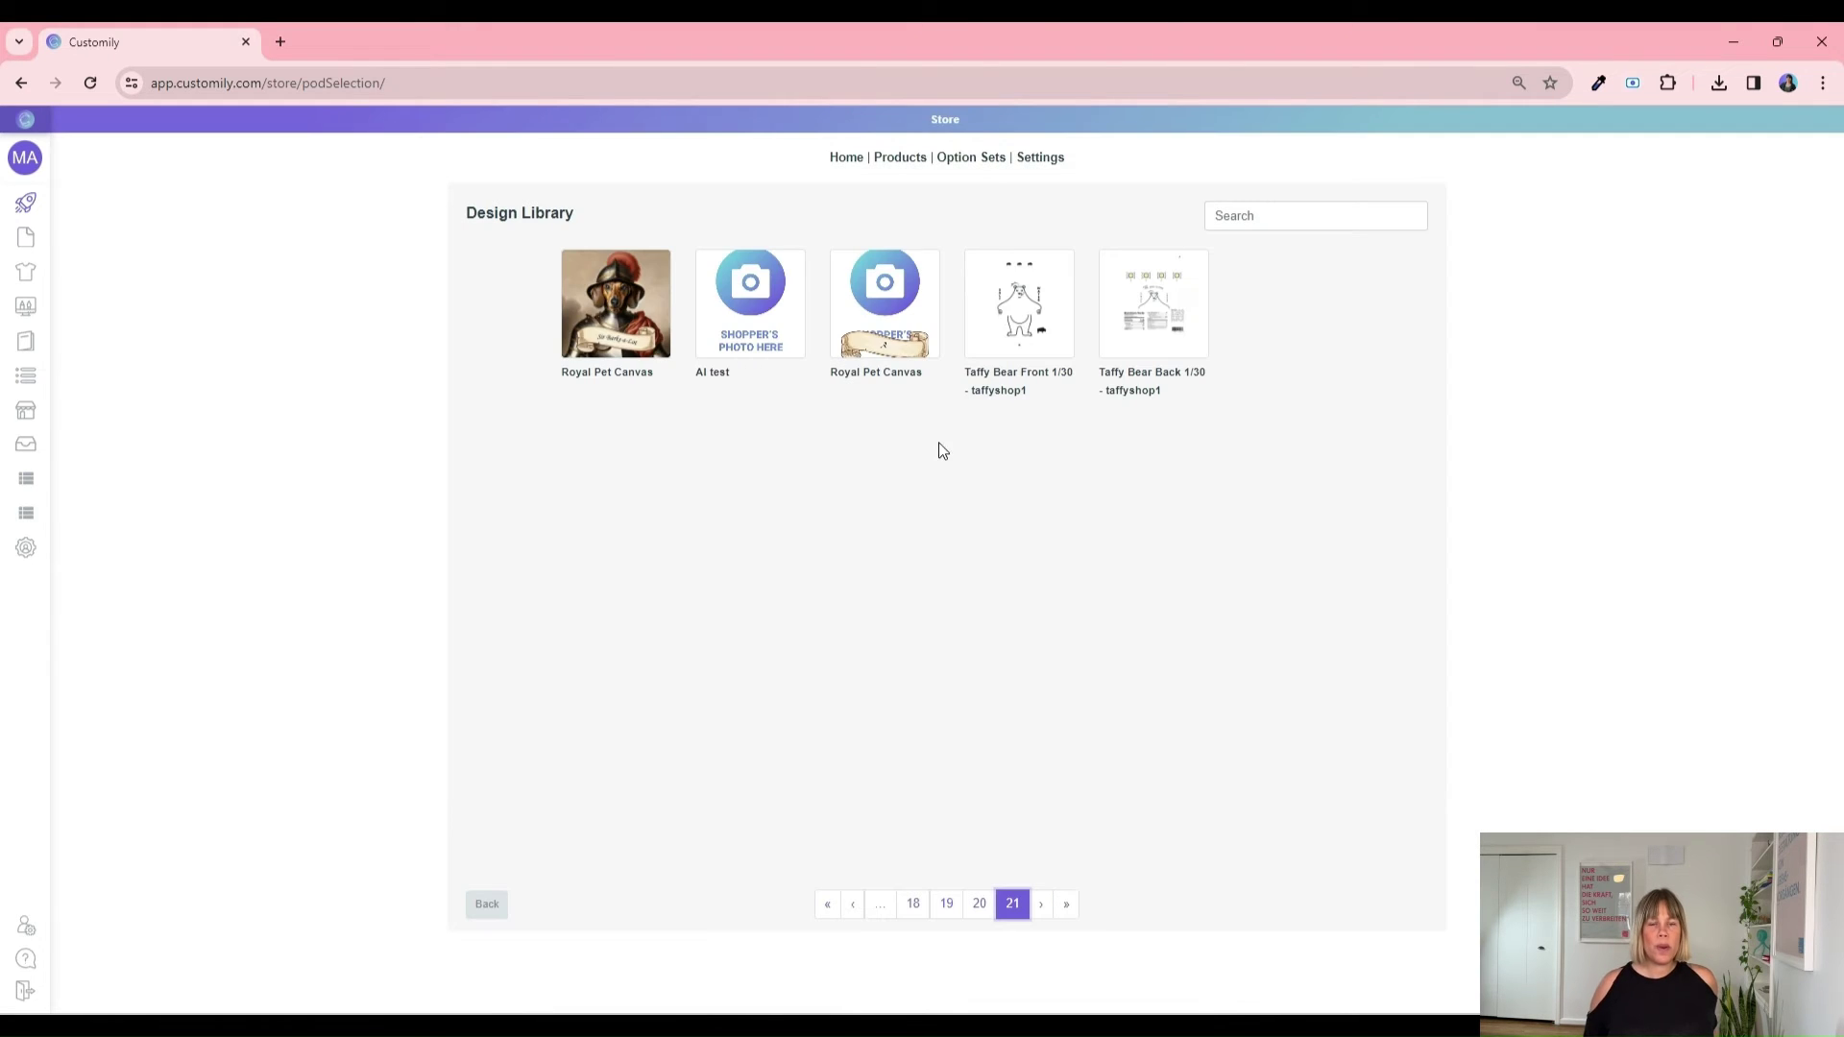
pyautogui.click(890, 329)
pyautogui.click(891, 276)
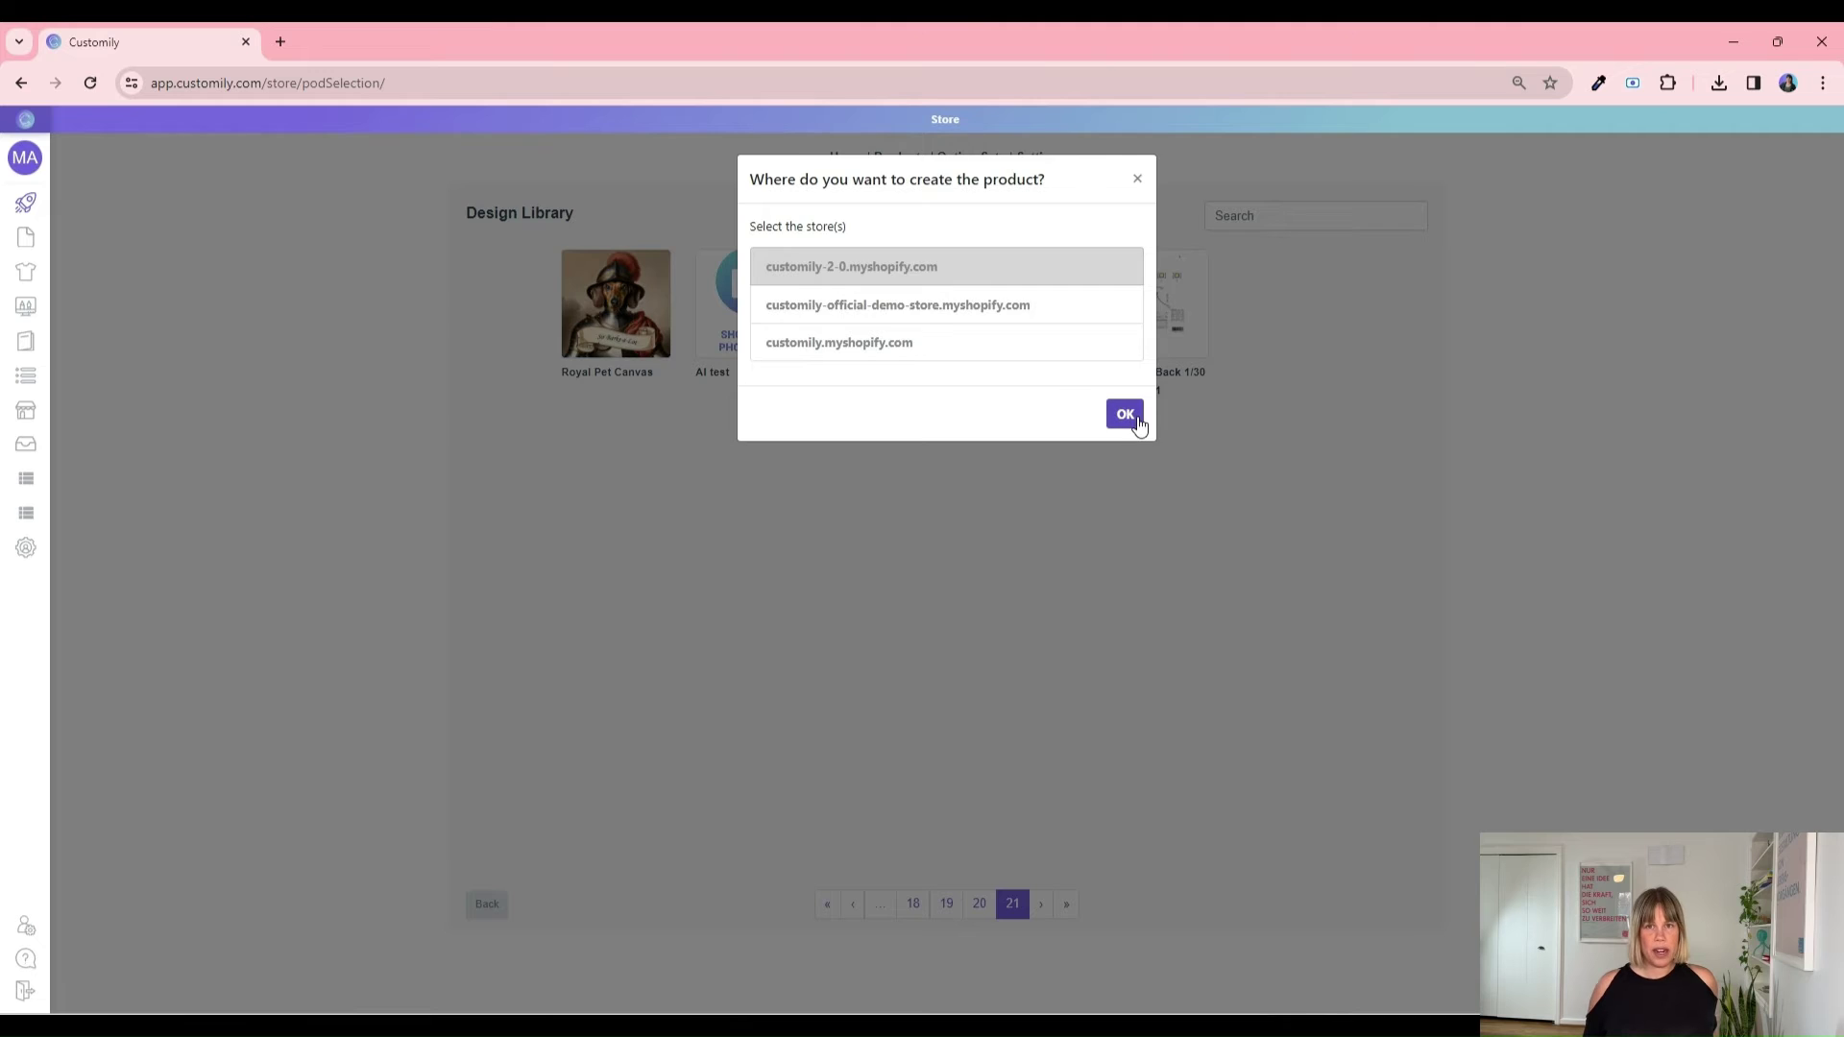
pyautogui.click(1124, 414)
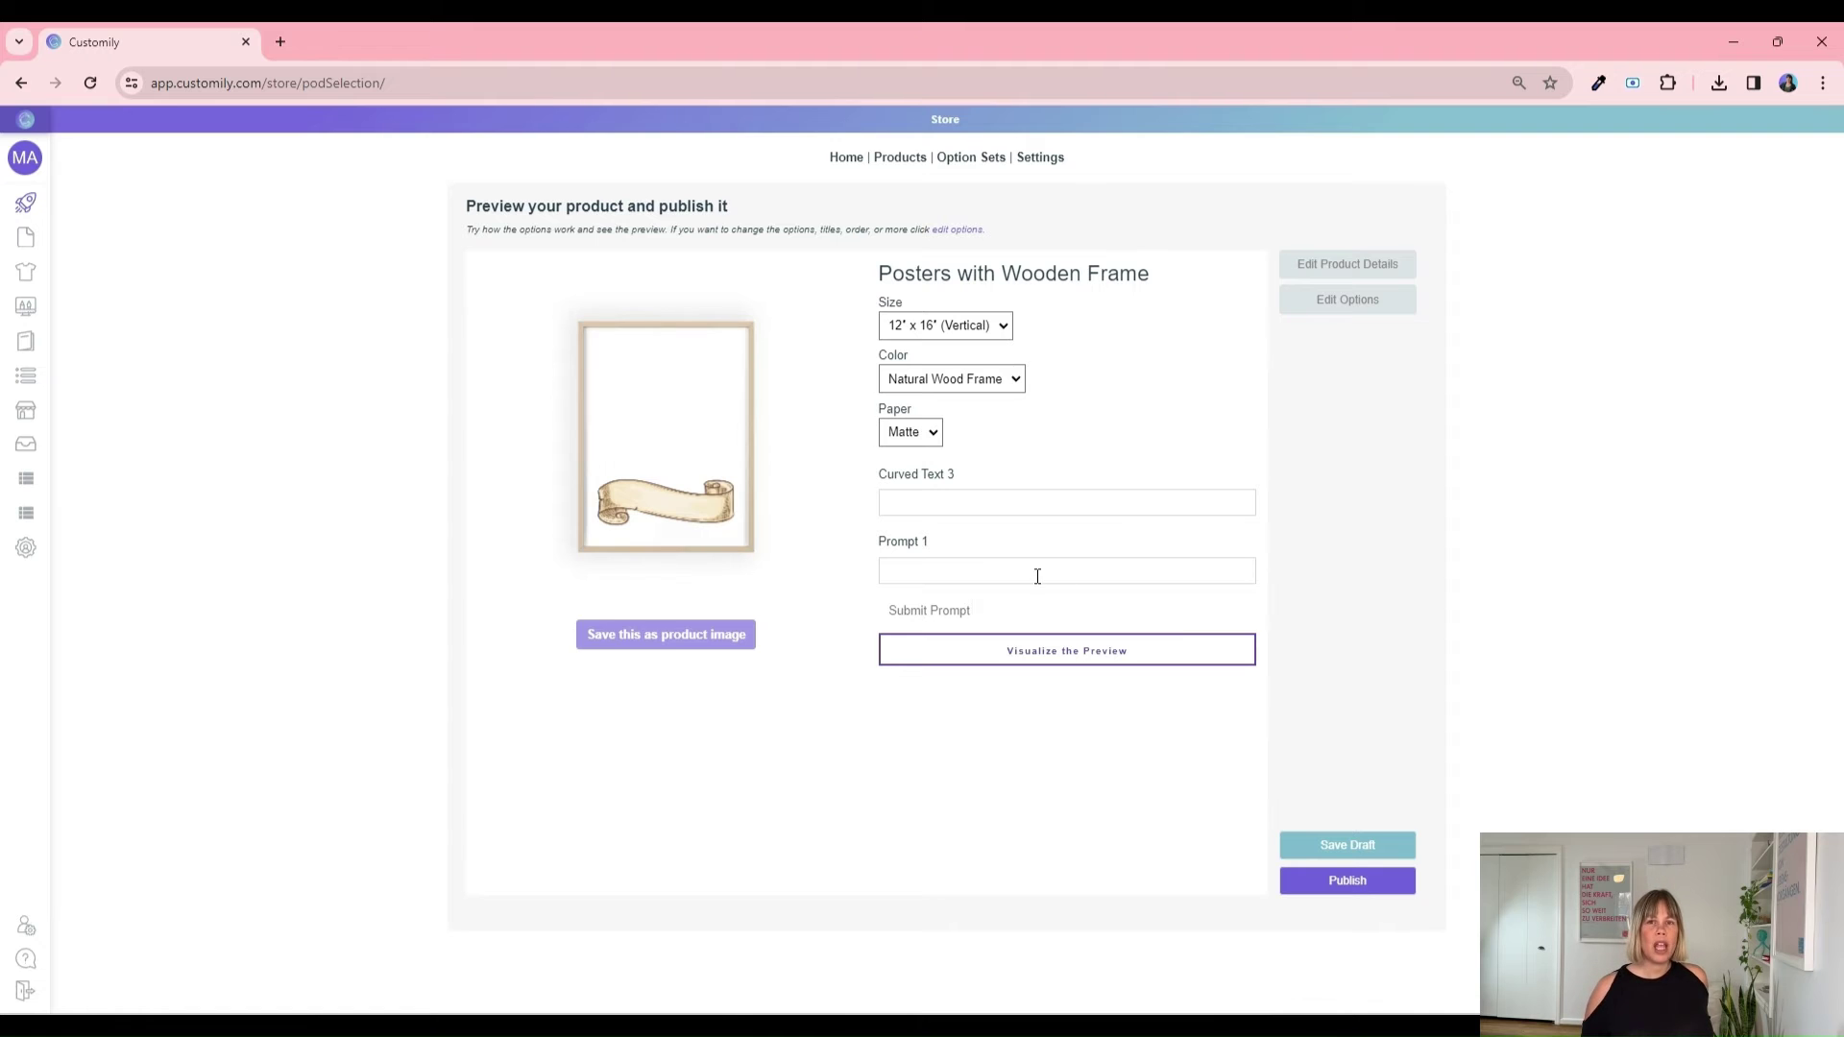
# Step: Generate the poster's image from the prompt "A renaissance-style portrait of a brown dachshund wearing a knight armor"
pyautogui.click(1037, 576)
pyautogui.hotkey('ctrl', 'v')
pyautogui.click(965, 613)
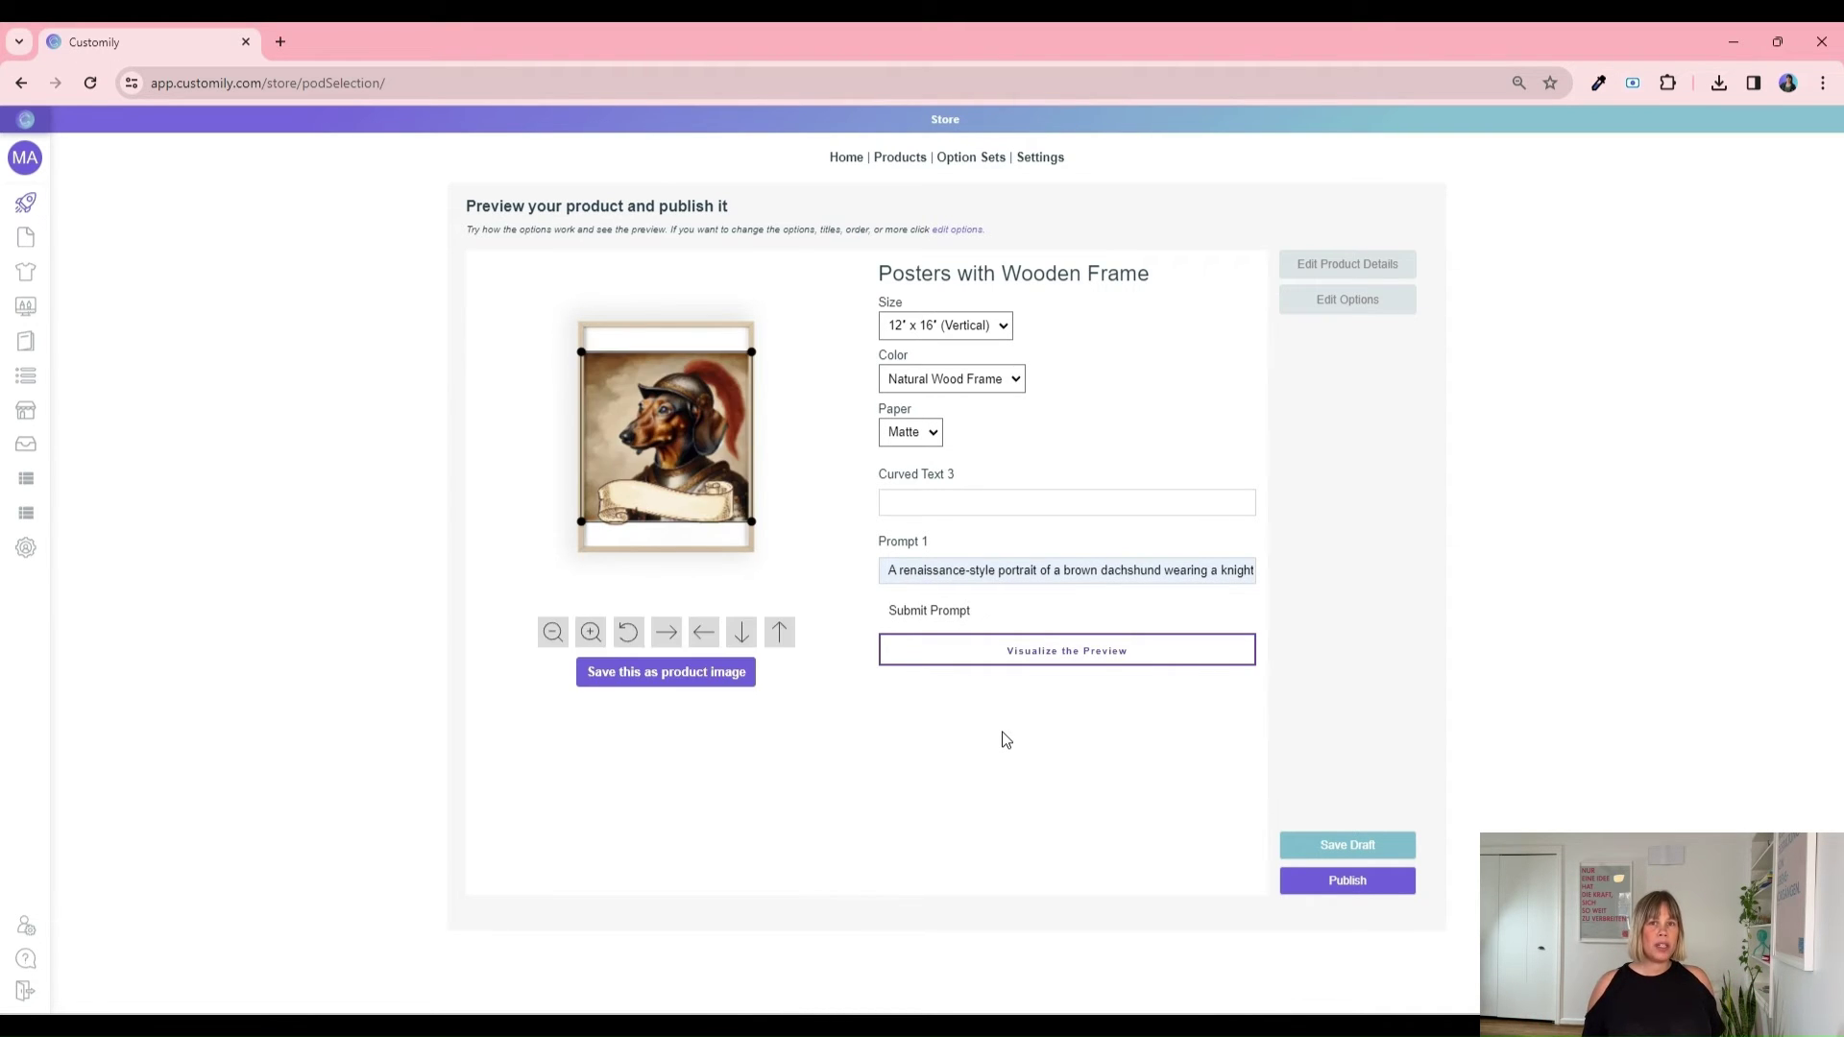
# Step: Enter "Sir Peter The Brave" as the poster's curved text and visualize the product preview
pyautogui.click(970, 515)
pyautogui.click(1043, 552)
pyautogui.click(1050, 657)
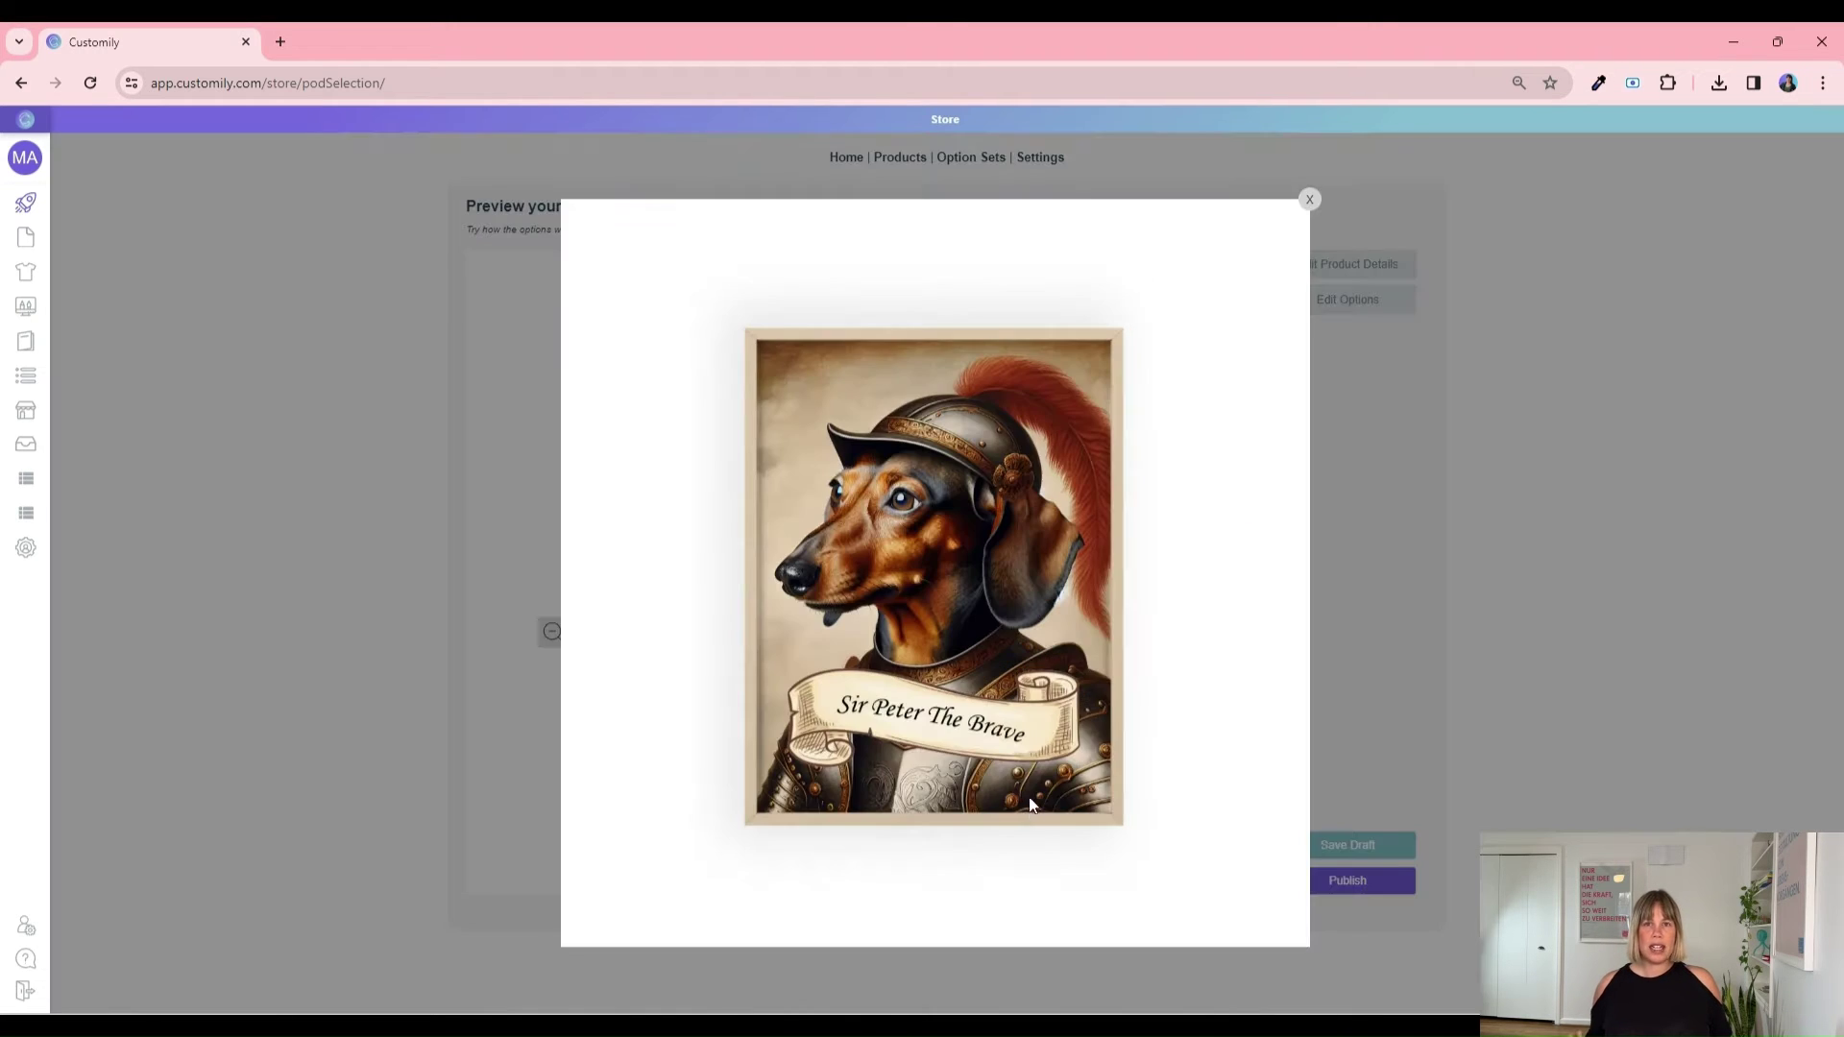
# Step: Close the enlarged preview and save the personalised dachshund portrait as the product image
pyautogui.click(1309, 202)
pyautogui.click(660, 674)
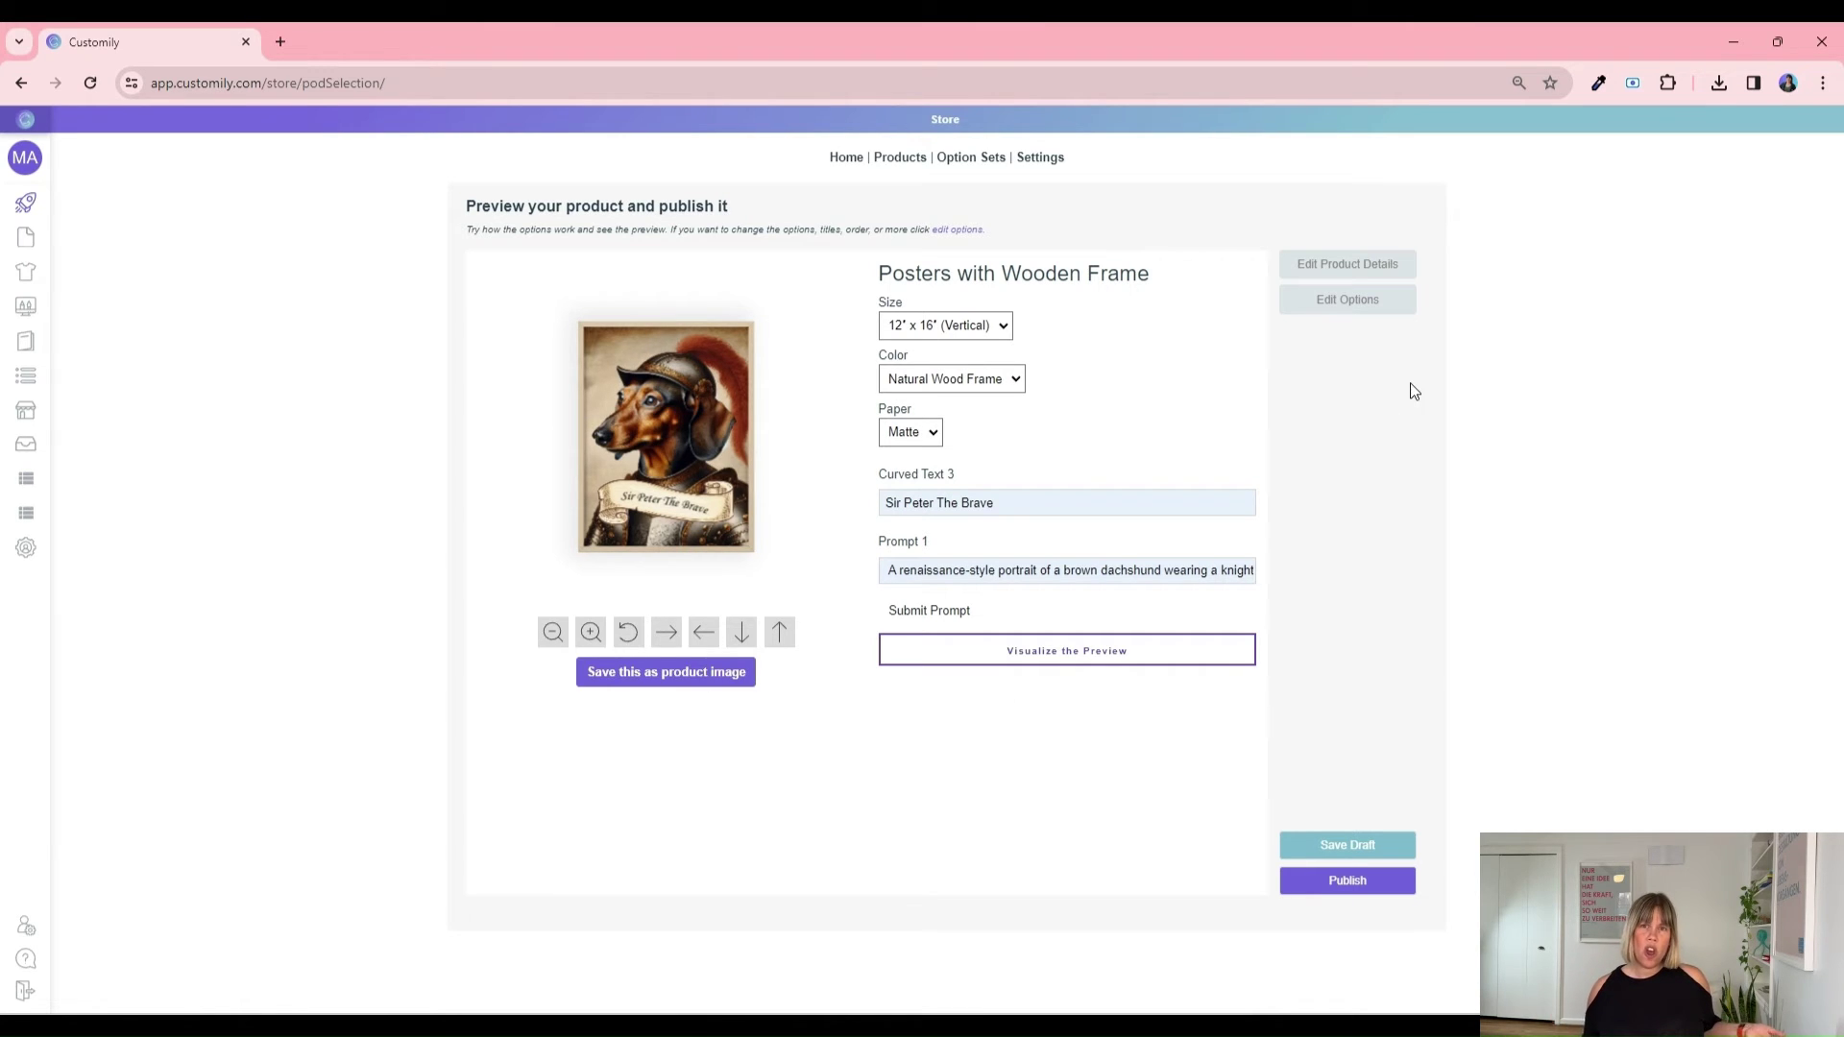
# Step: Edit the option set and relabel the curved text option as "Write your pet's name here!"
pyautogui.click(1332, 305)
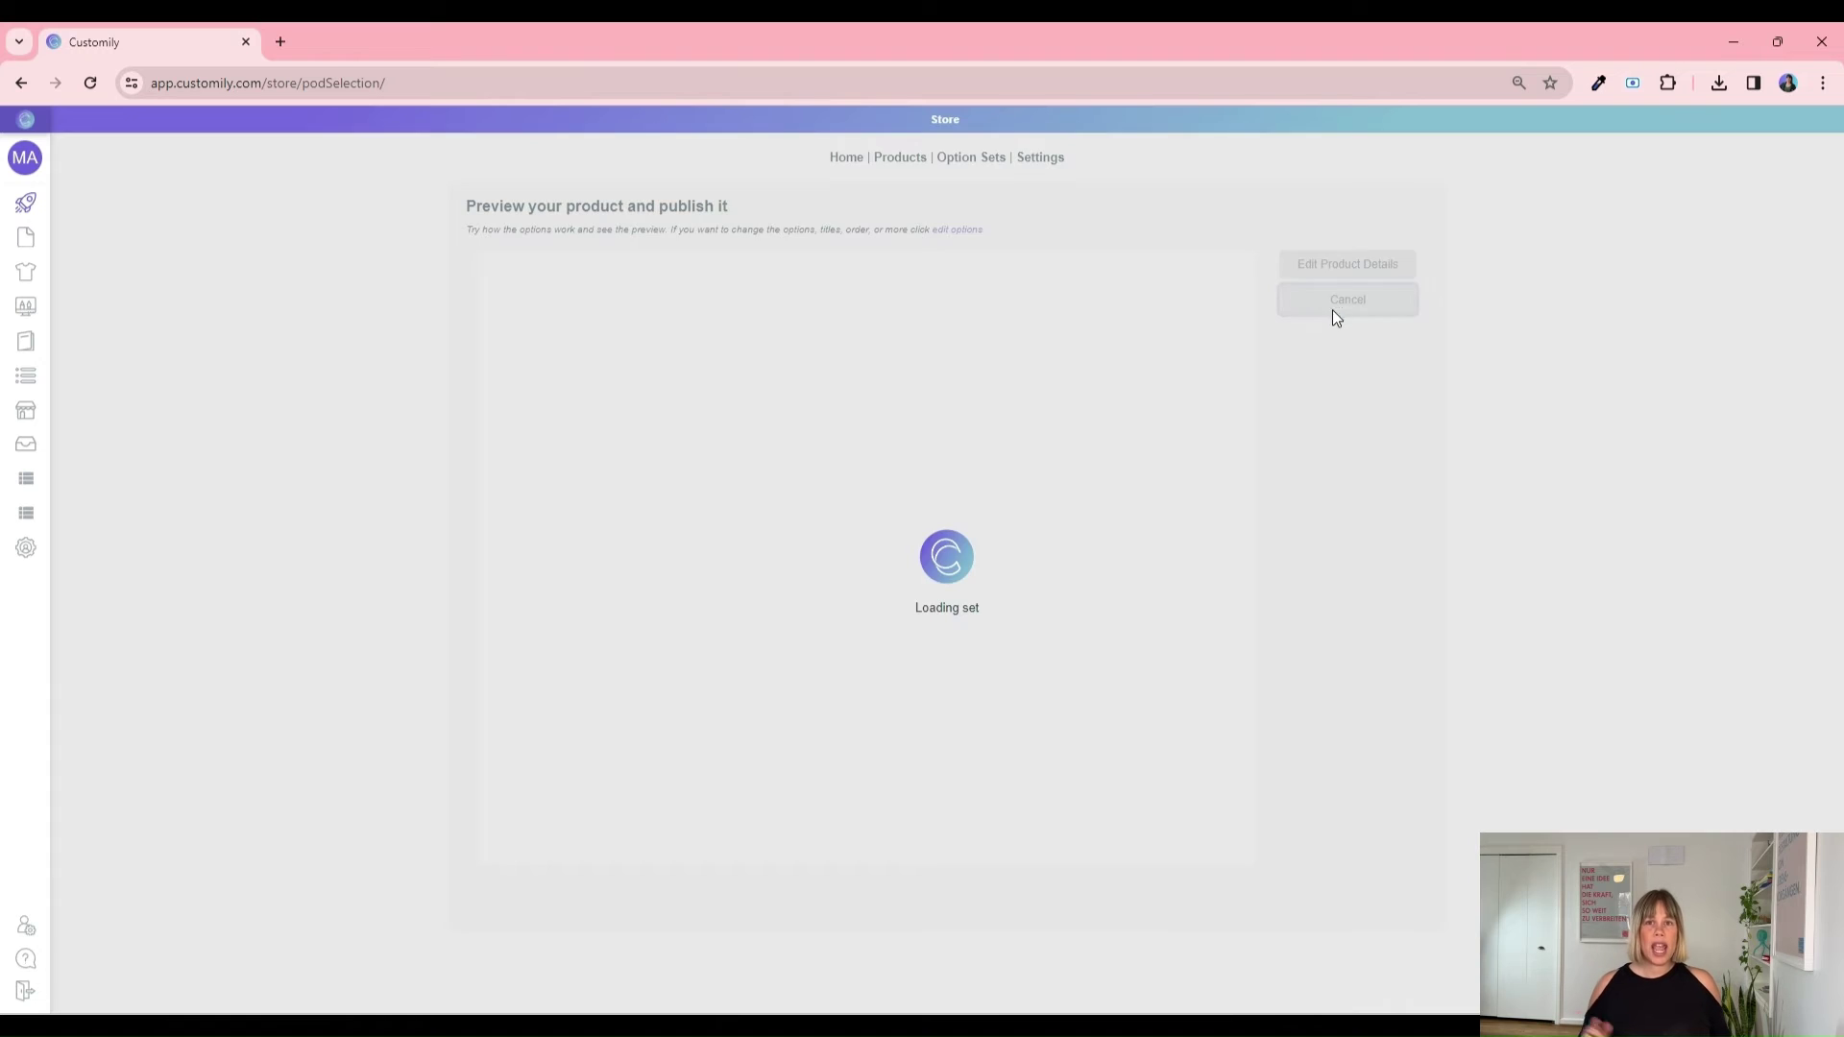
pyautogui.click(609, 409)
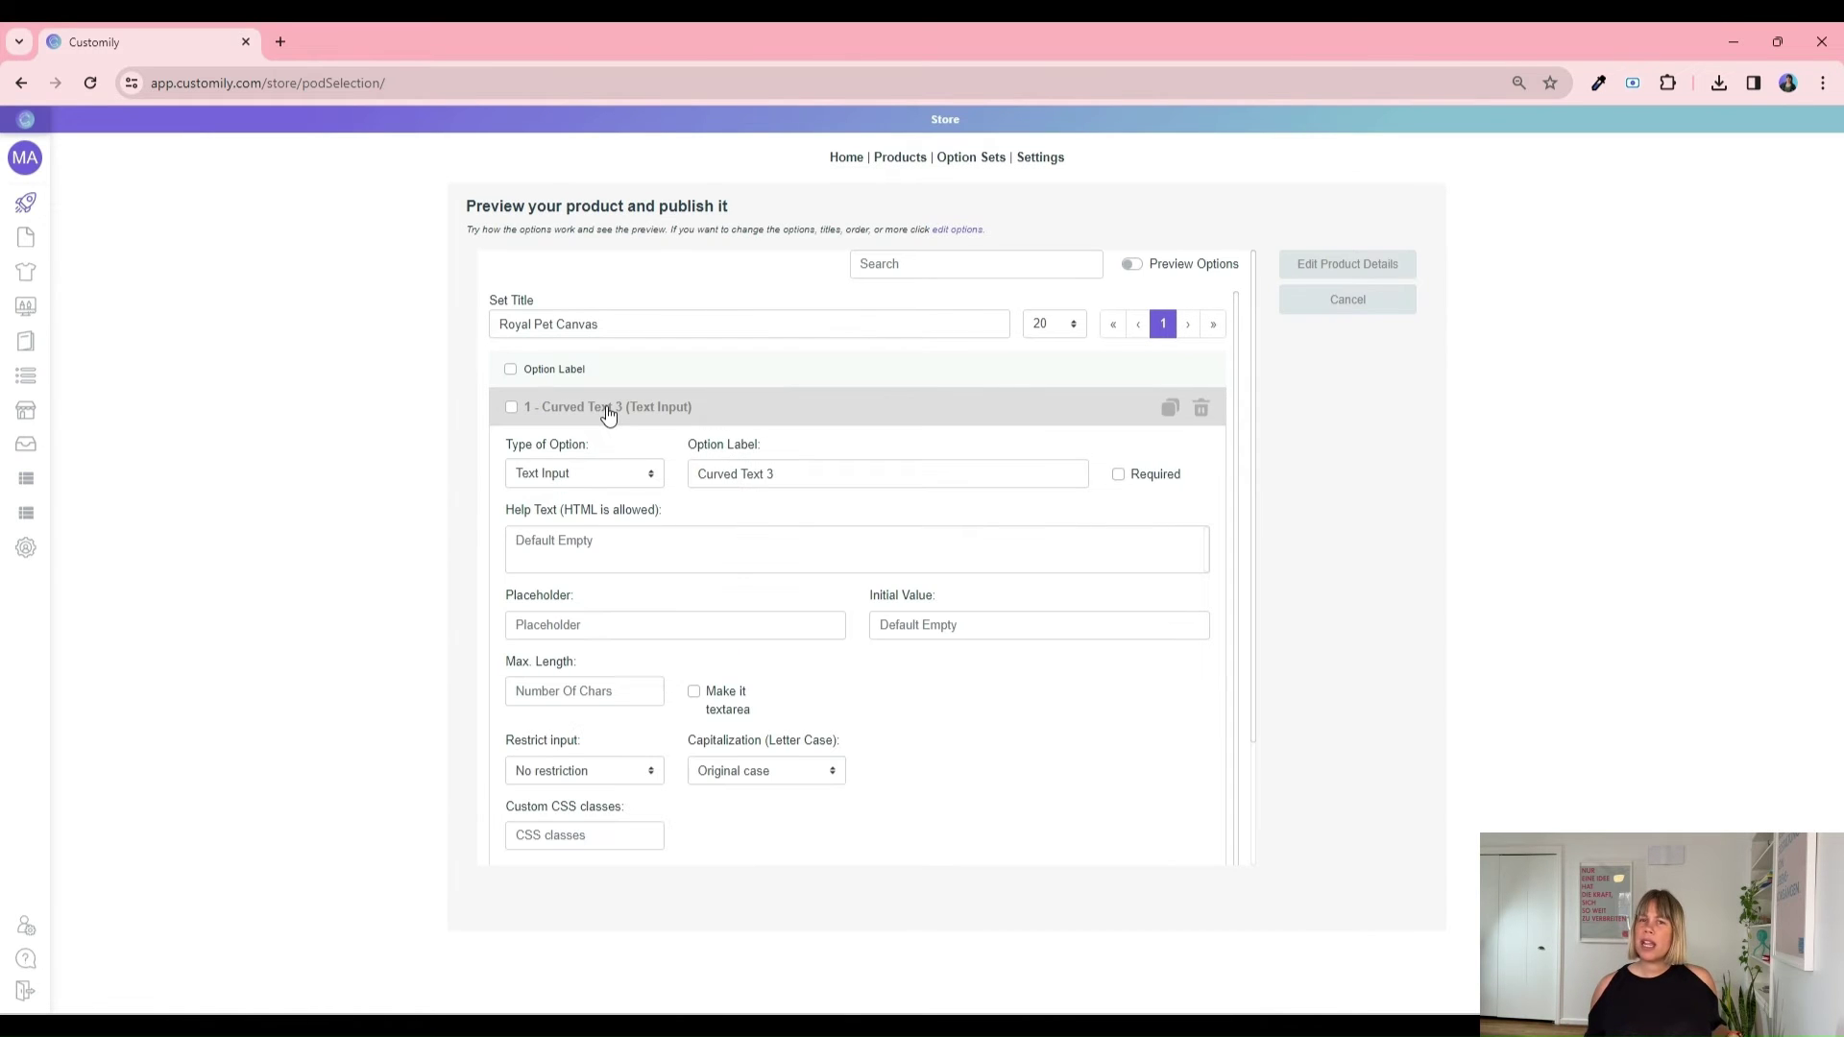
pyautogui.click(739, 473)
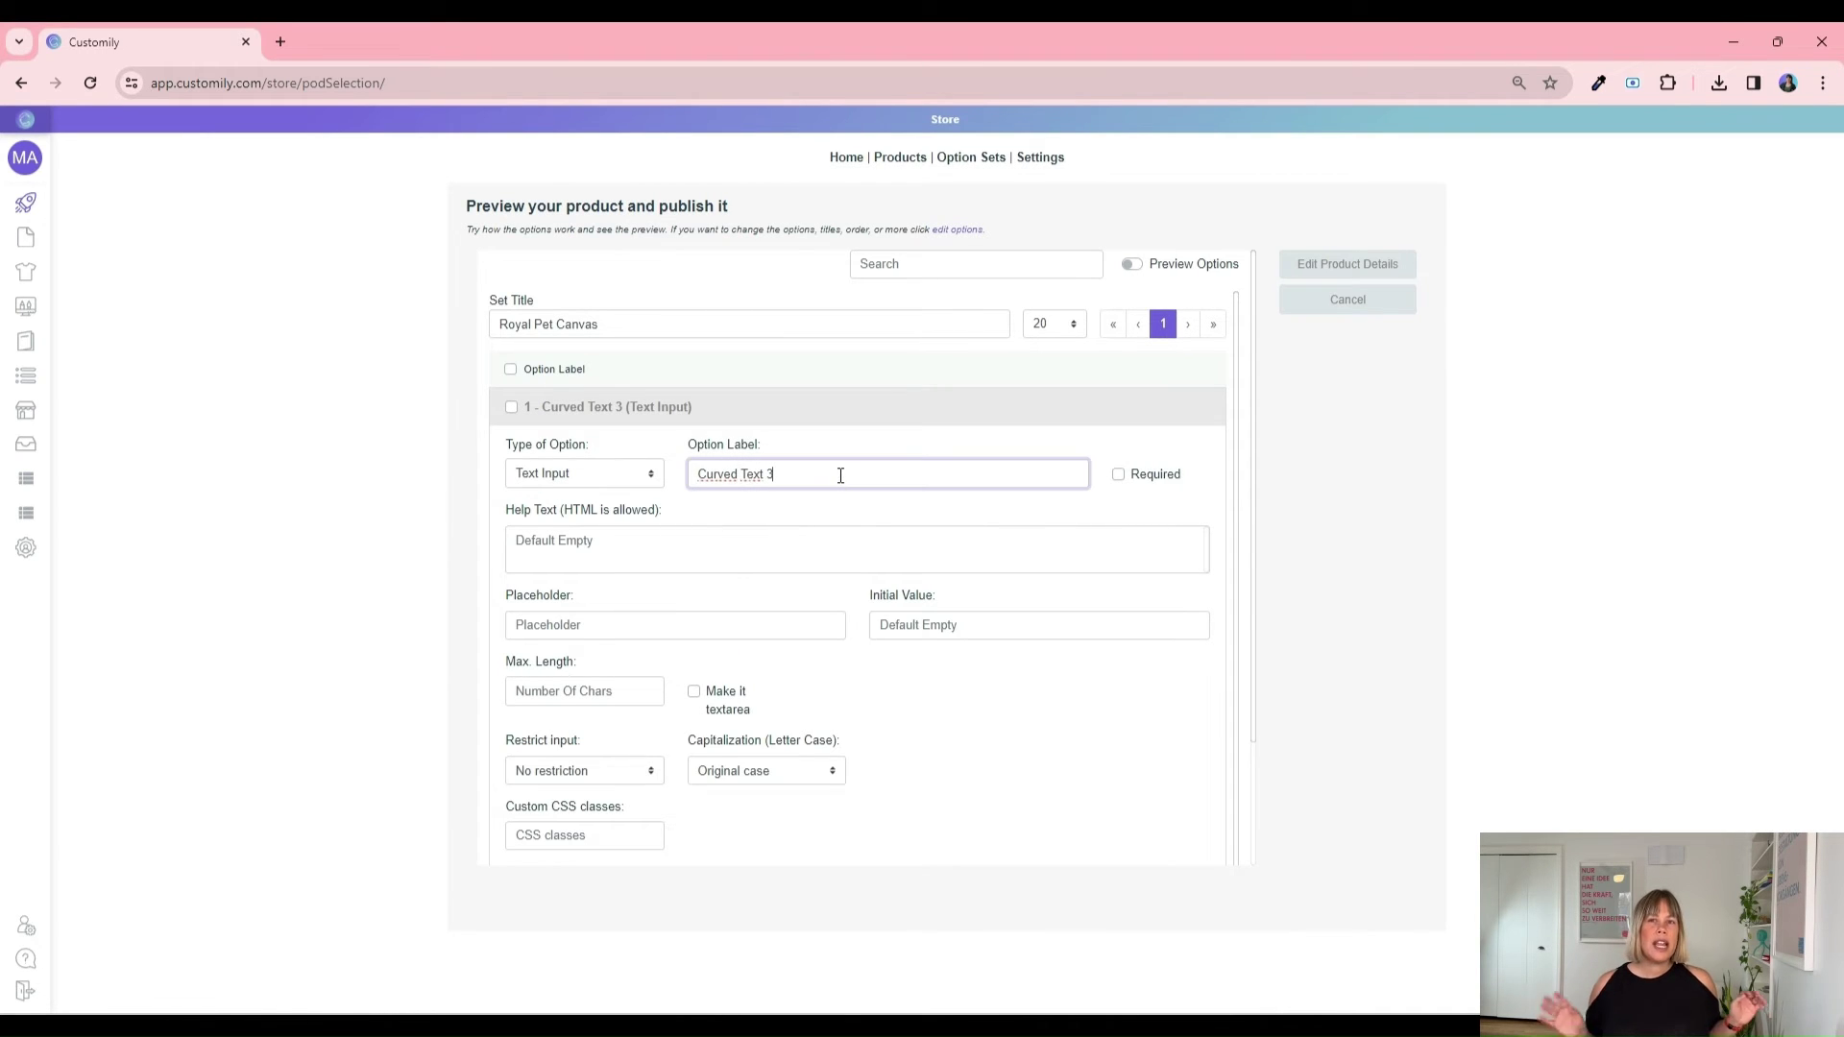
pyautogui.press('BackSpace')
pyautogui.press('BackSpace')
pyautogui.press('BackSpace')
pyautogui.press('BackSpace')
pyautogui.press('BackSpace')
pyautogui.press('BackSpace')
pyautogui.press('BackSpace')
pyautogui.press('BackSpace')
pyautogui.press('BackSpace')
pyautogui.press('BackSpace')
pyautogui.press('BackSpace')
pyautogui.press('BackSpace')
pyautogui.press('BackSpace')
pyautogui.write('W')
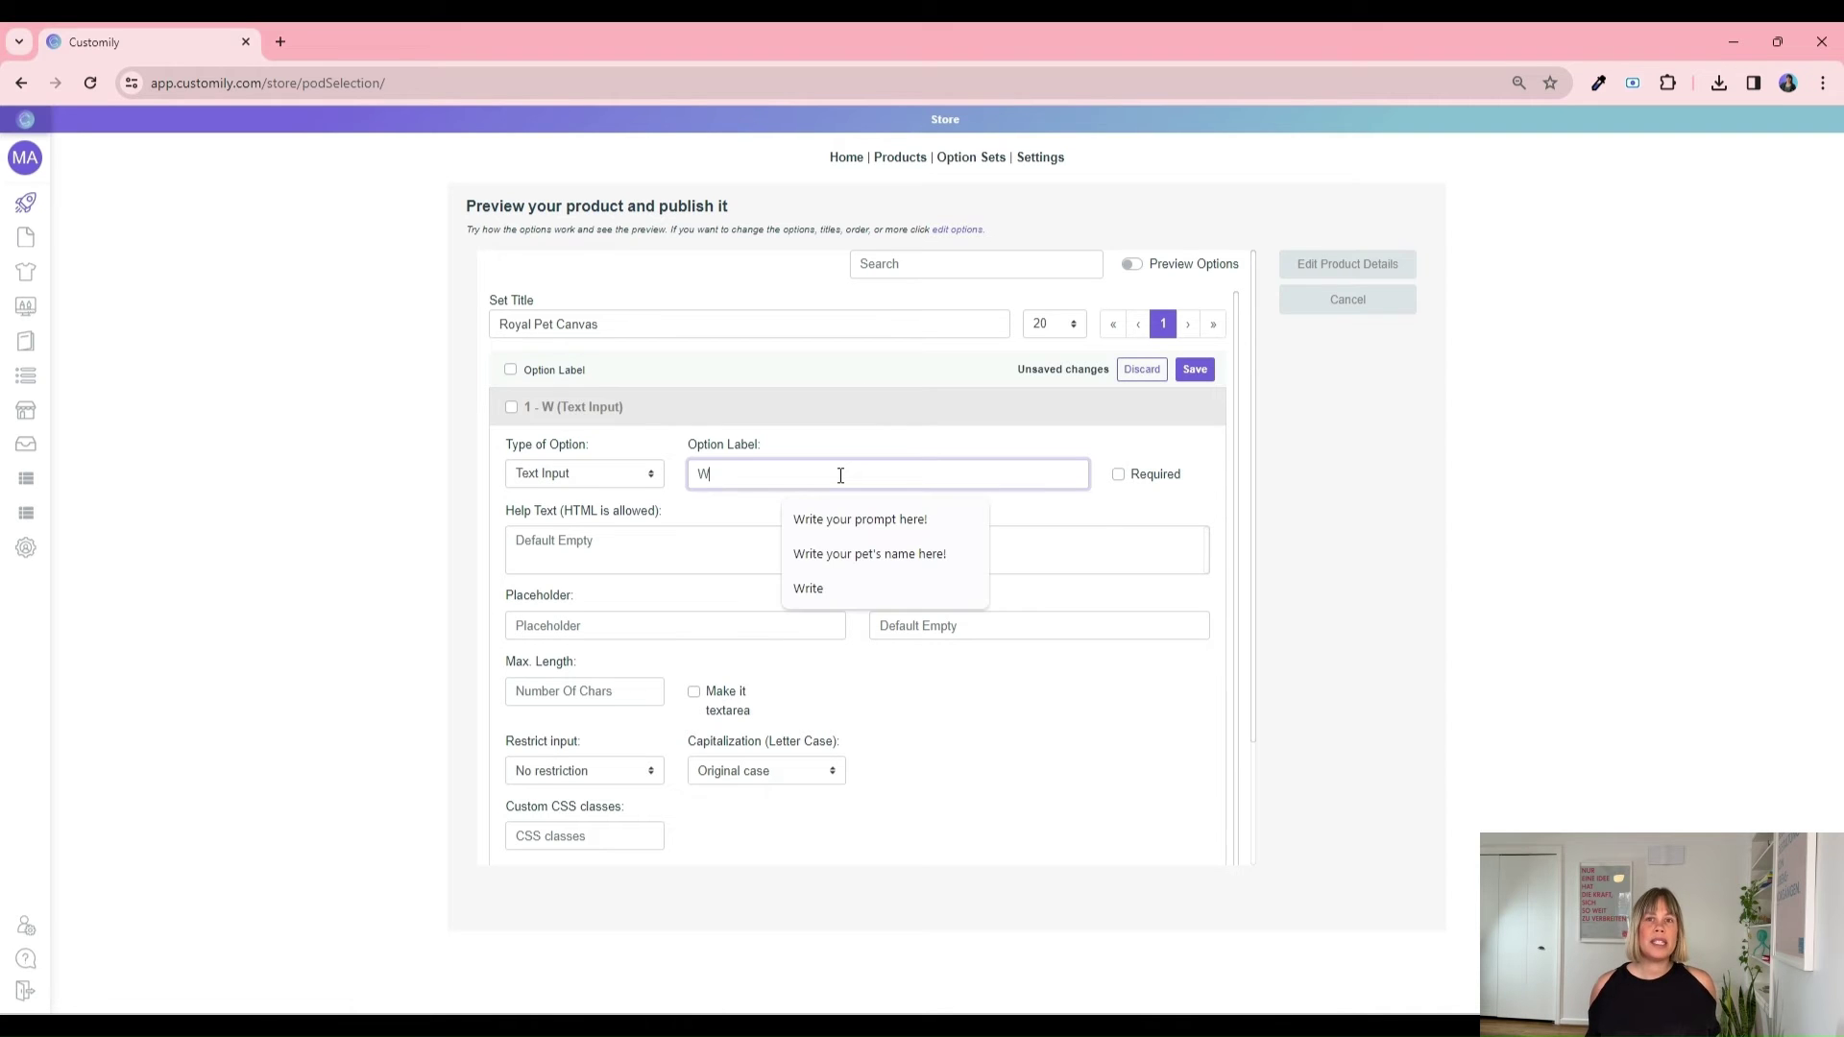
pyautogui.write('r')
pyautogui.press('Down')
pyautogui.press('Down')
pyautogui.press('Return')
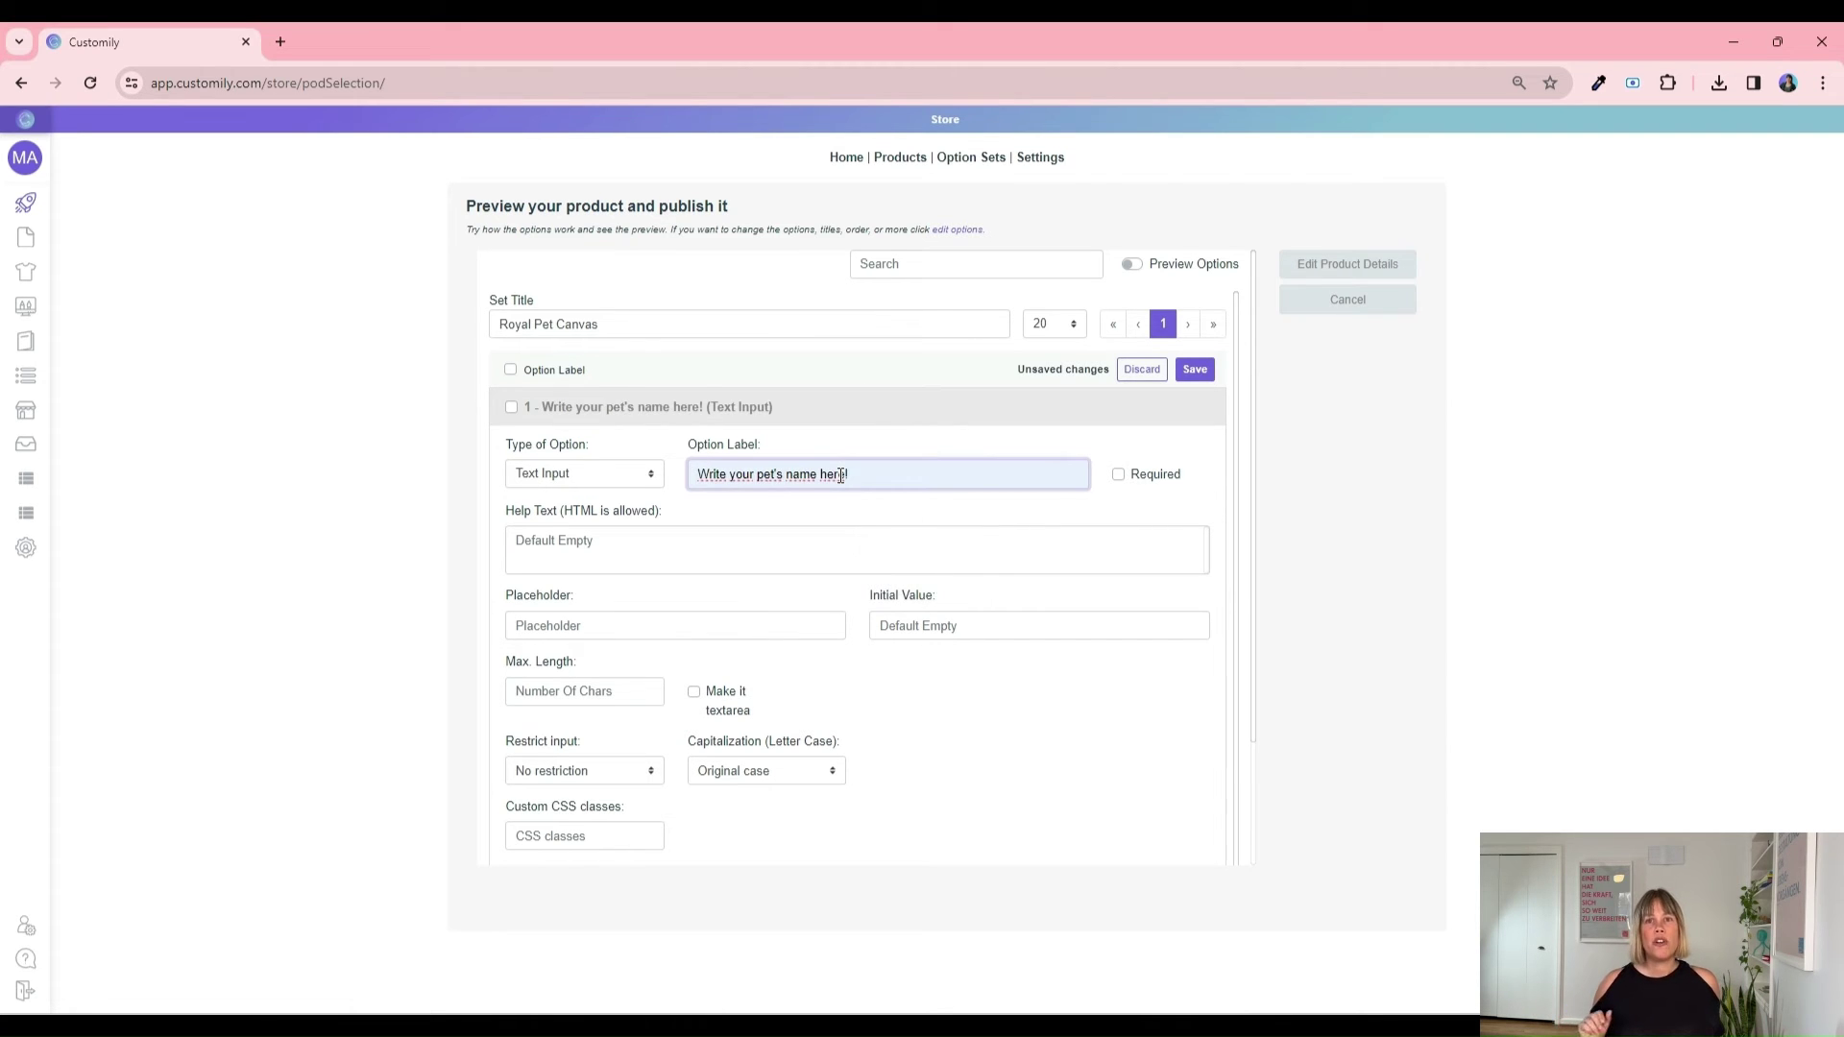
pyautogui.scroll(-1, 840, 475)
pyautogui.scroll(1, 657, 390)
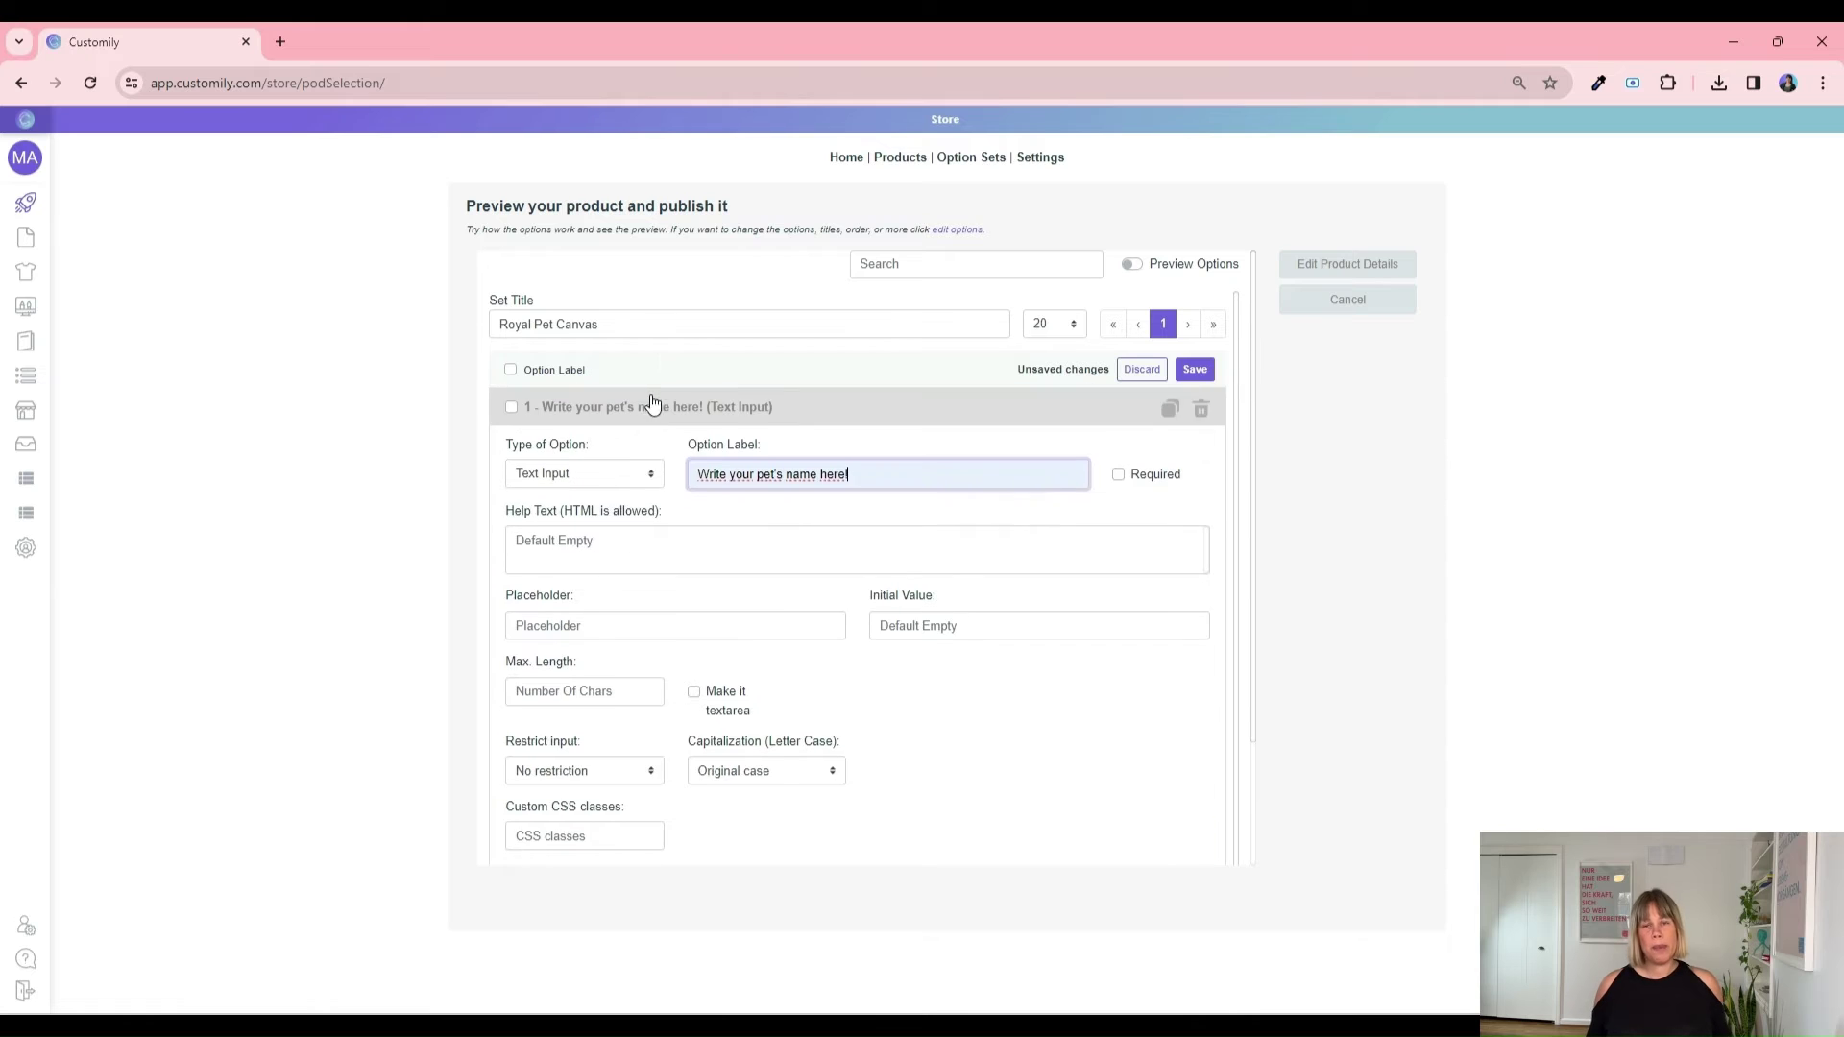
# Step: Relabel the prompt text input option as "Write your prompt to create an image!"
pyautogui.click(633, 413)
pyautogui.click(632, 446)
pyautogui.click(760, 512)
pyautogui.press('BackSpace')
pyautogui.press('BackSpace')
pyautogui.press('BackSpace')
pyautogui.press('BackSpace')
pyautogui.press('BackSpace')
pyautogui.press('BackSpace')
pyautogui.write('W')
pyautogui.click(901, 566)
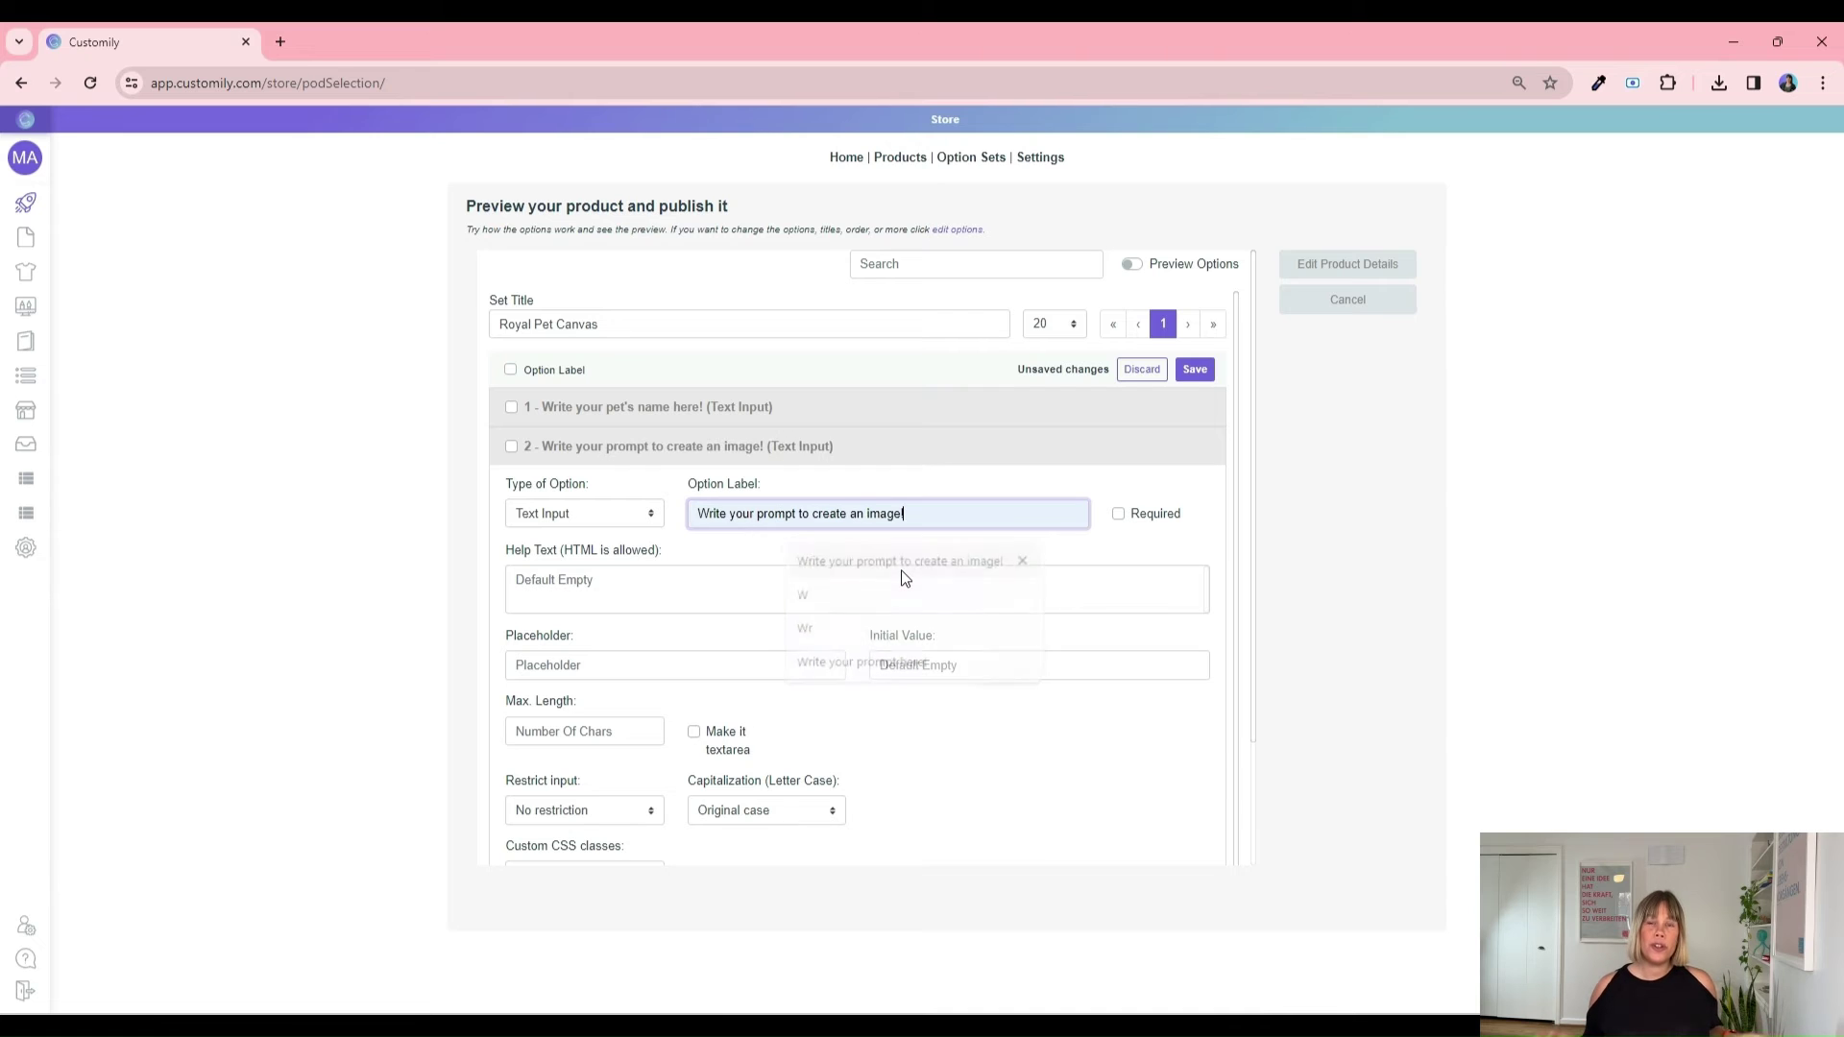
# Step: Give the prompt option the suggested initial value starting "A renaissance style portrait of a brown dachshund wearing a knight" and save the options
pyautogui.click(891, 662)
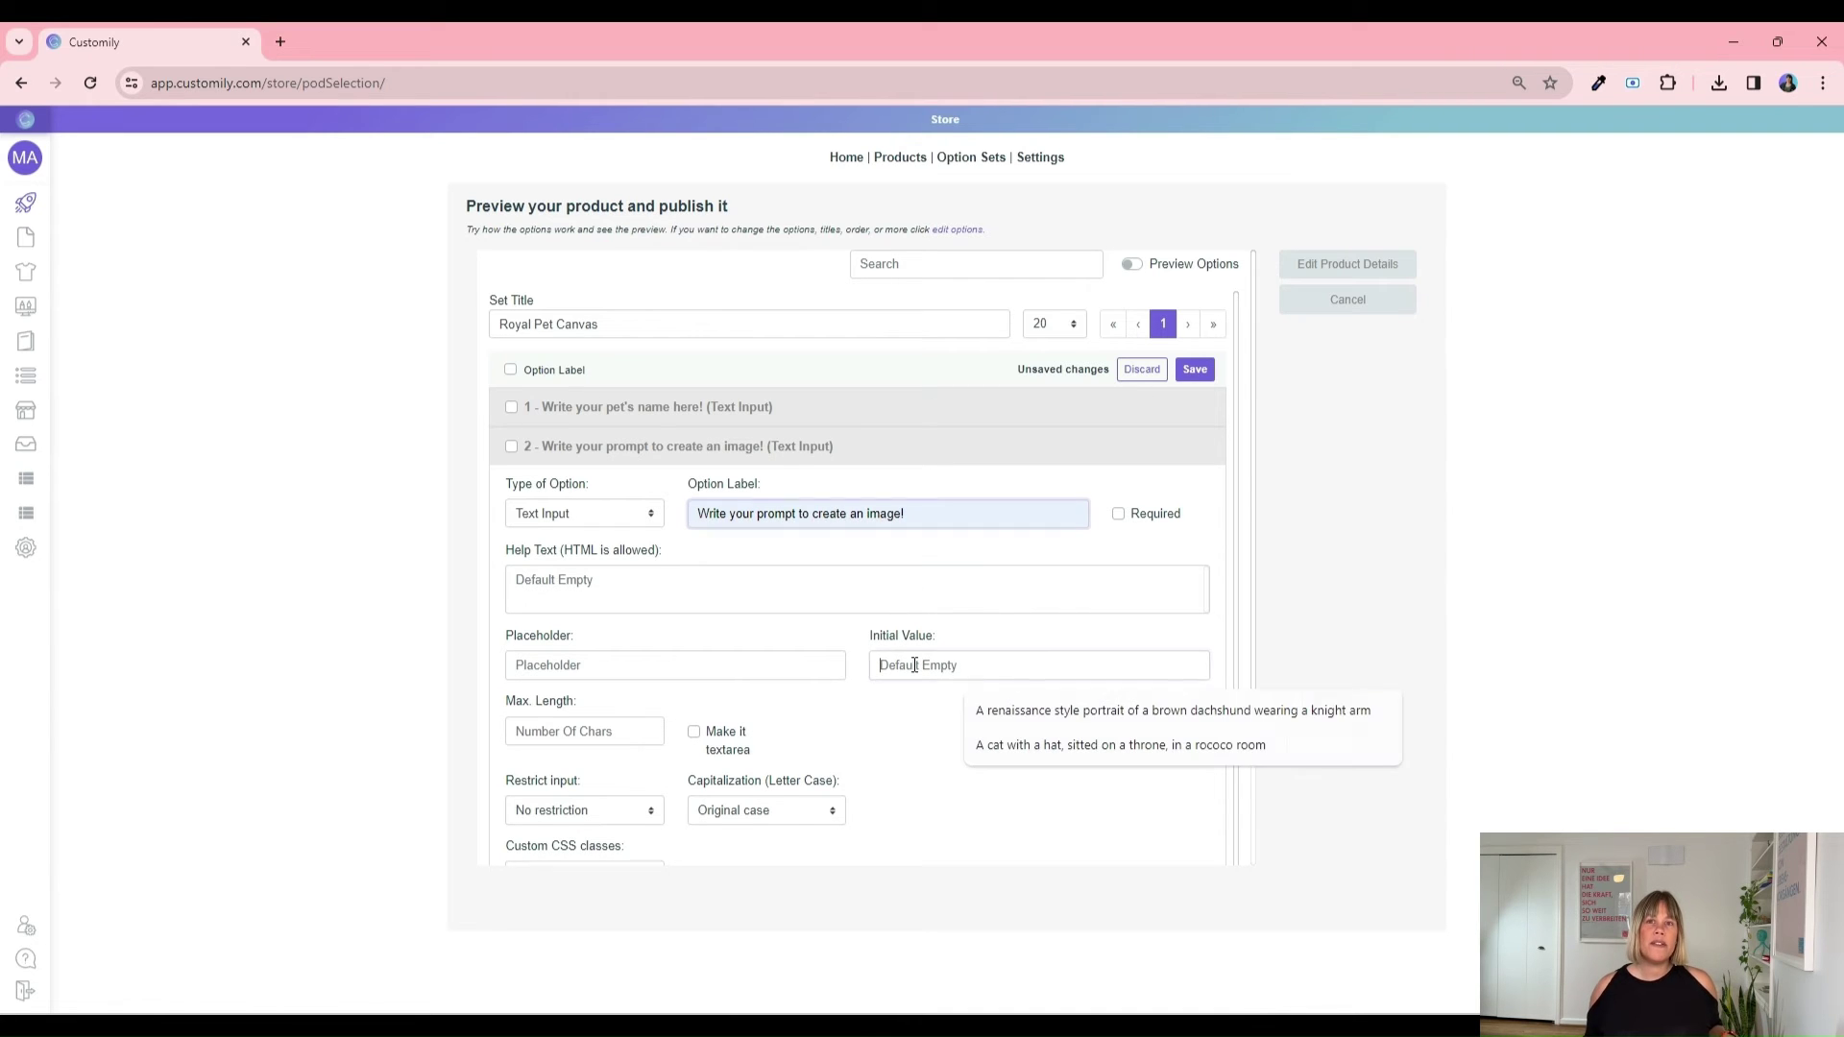
pyautogui.click(1021, 715)
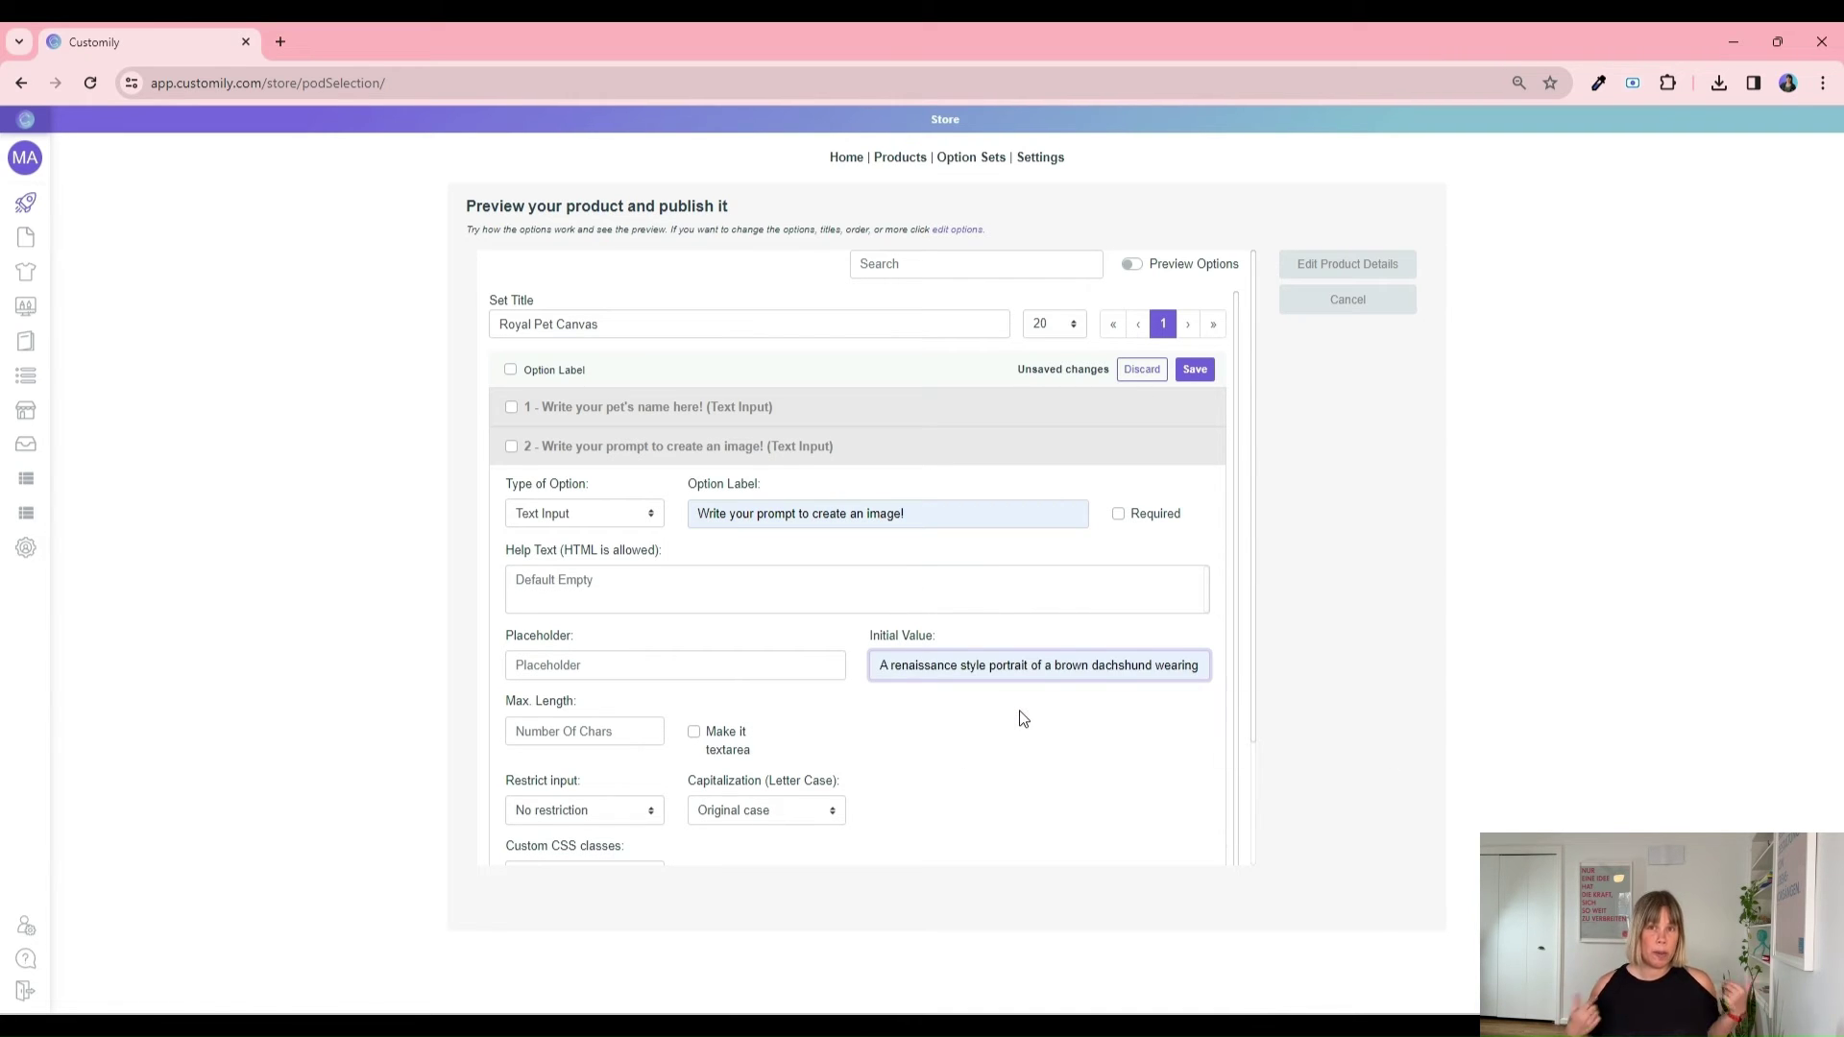
pyautogui.scroll(-3, 922, 691)
pyautogui.click(678, 833)
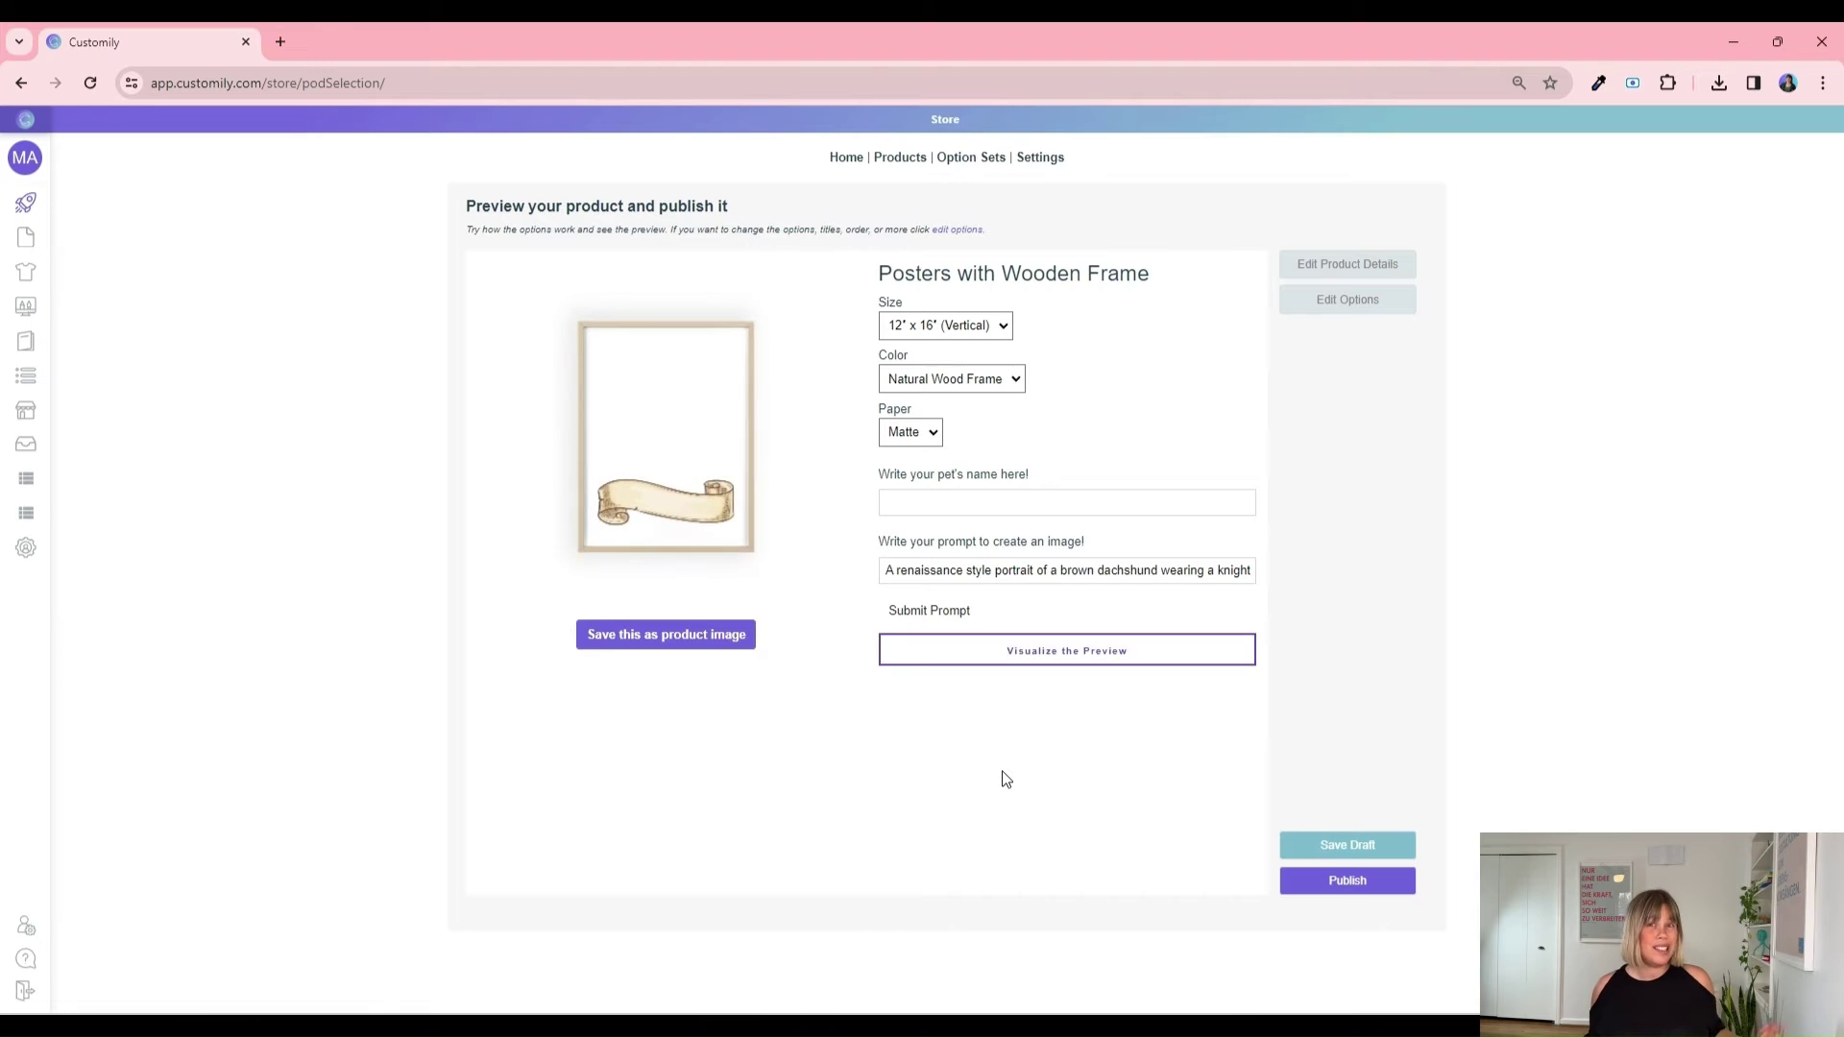
# Step: Title the product "Classy Pet Portrait with AI" and save it with prices of 15 for 12" x 16" and 19 for 16" x 20"
pyautogui.click(1354, 264)
pyautogui.click(1136, 269)
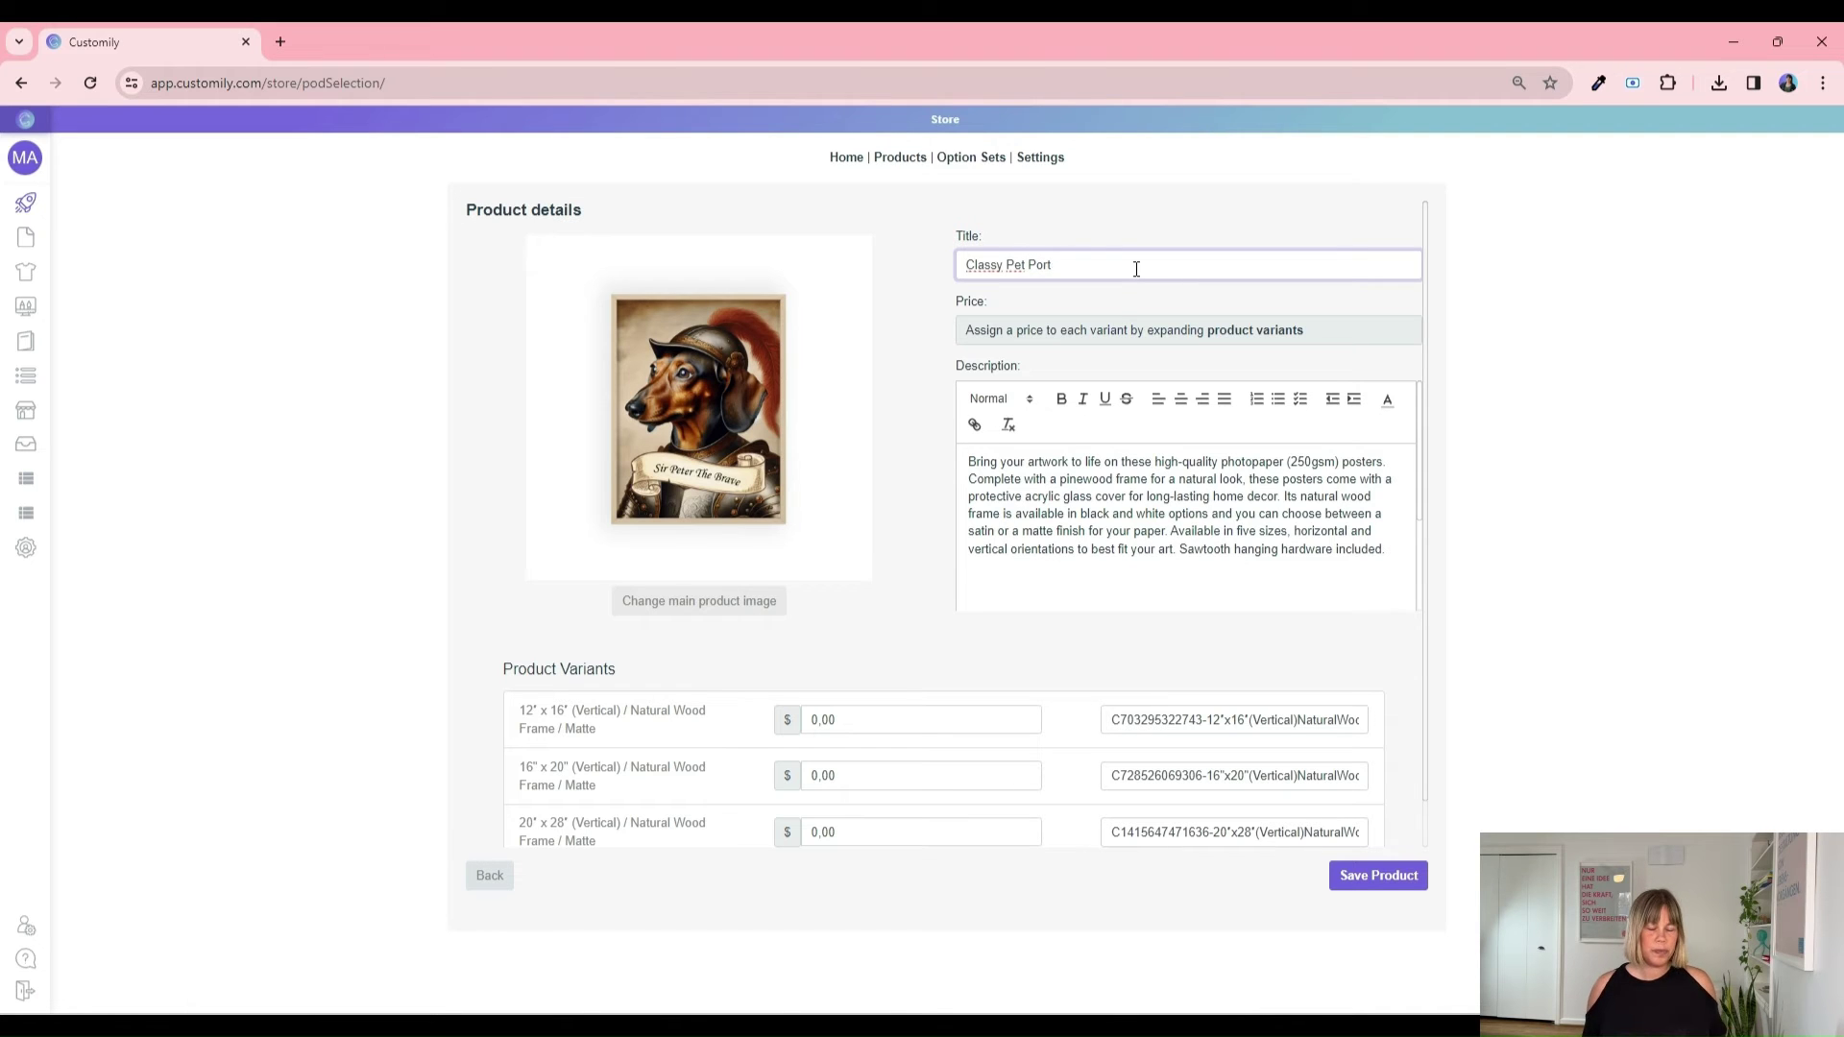
pyautogui.click(913, 719)
pyautogui.write('15')
pyautogui.click(893, 775)
pyautogui.write('19')
pyautogui.scroll(-1, 864, 765)
pyautogui.click(799, 788)
pyautogui.click(1369, 878)
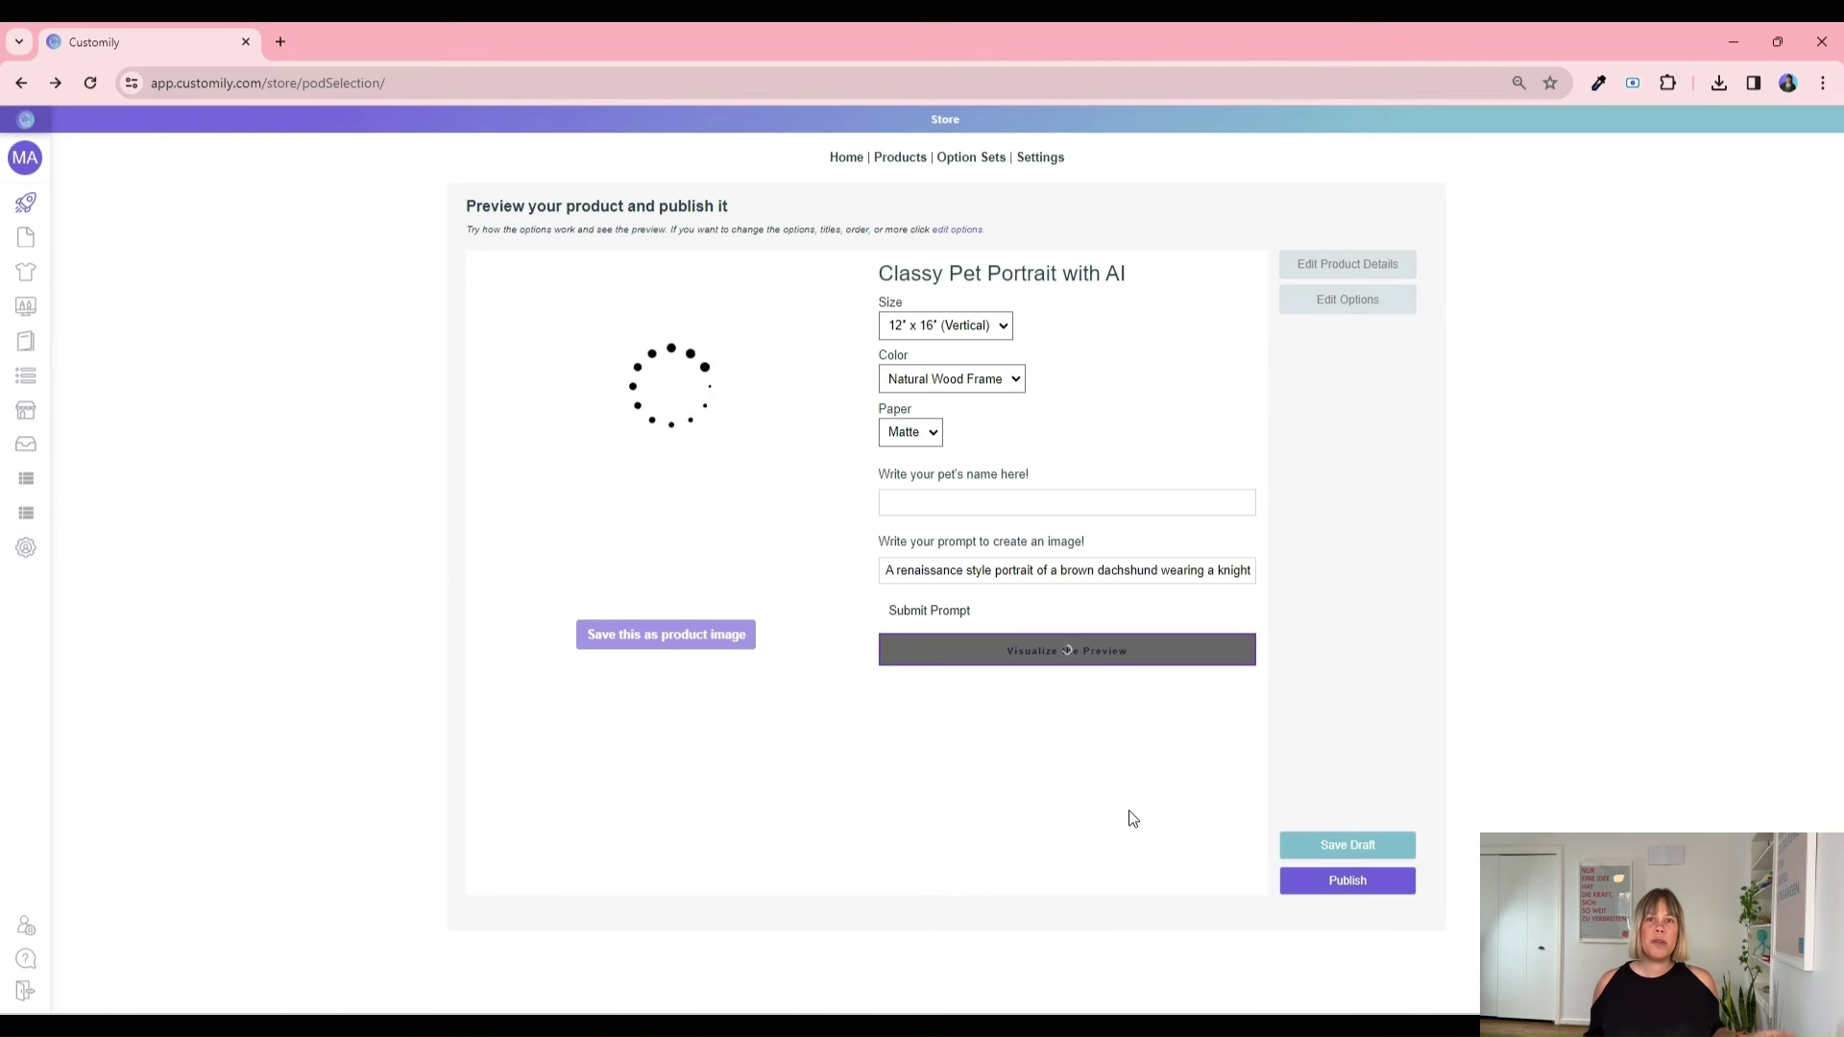
# Step: Publish the pet portrait poster to the Shopify store and review its live product page
pyautogui.click(1343, 888)
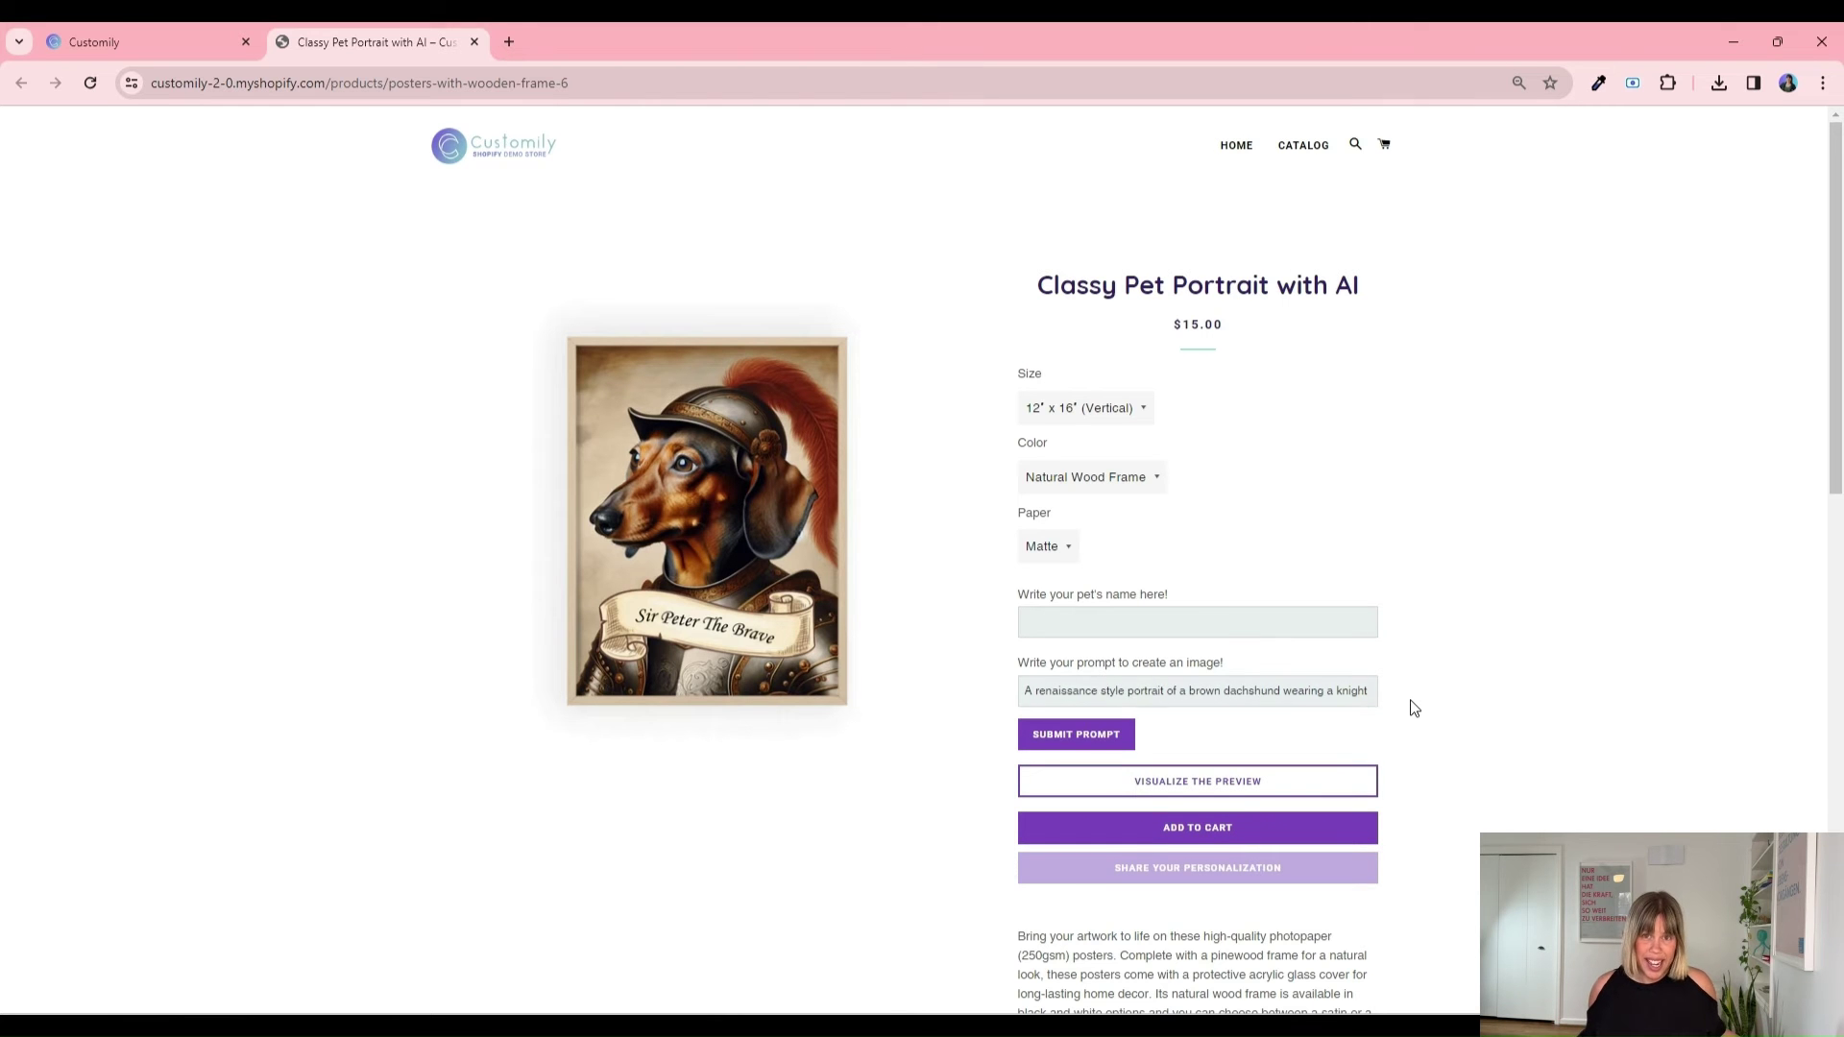
pyautogui.scroll(-4, 1411, 708)
pyautogui.scroll(2, 1409, 709)
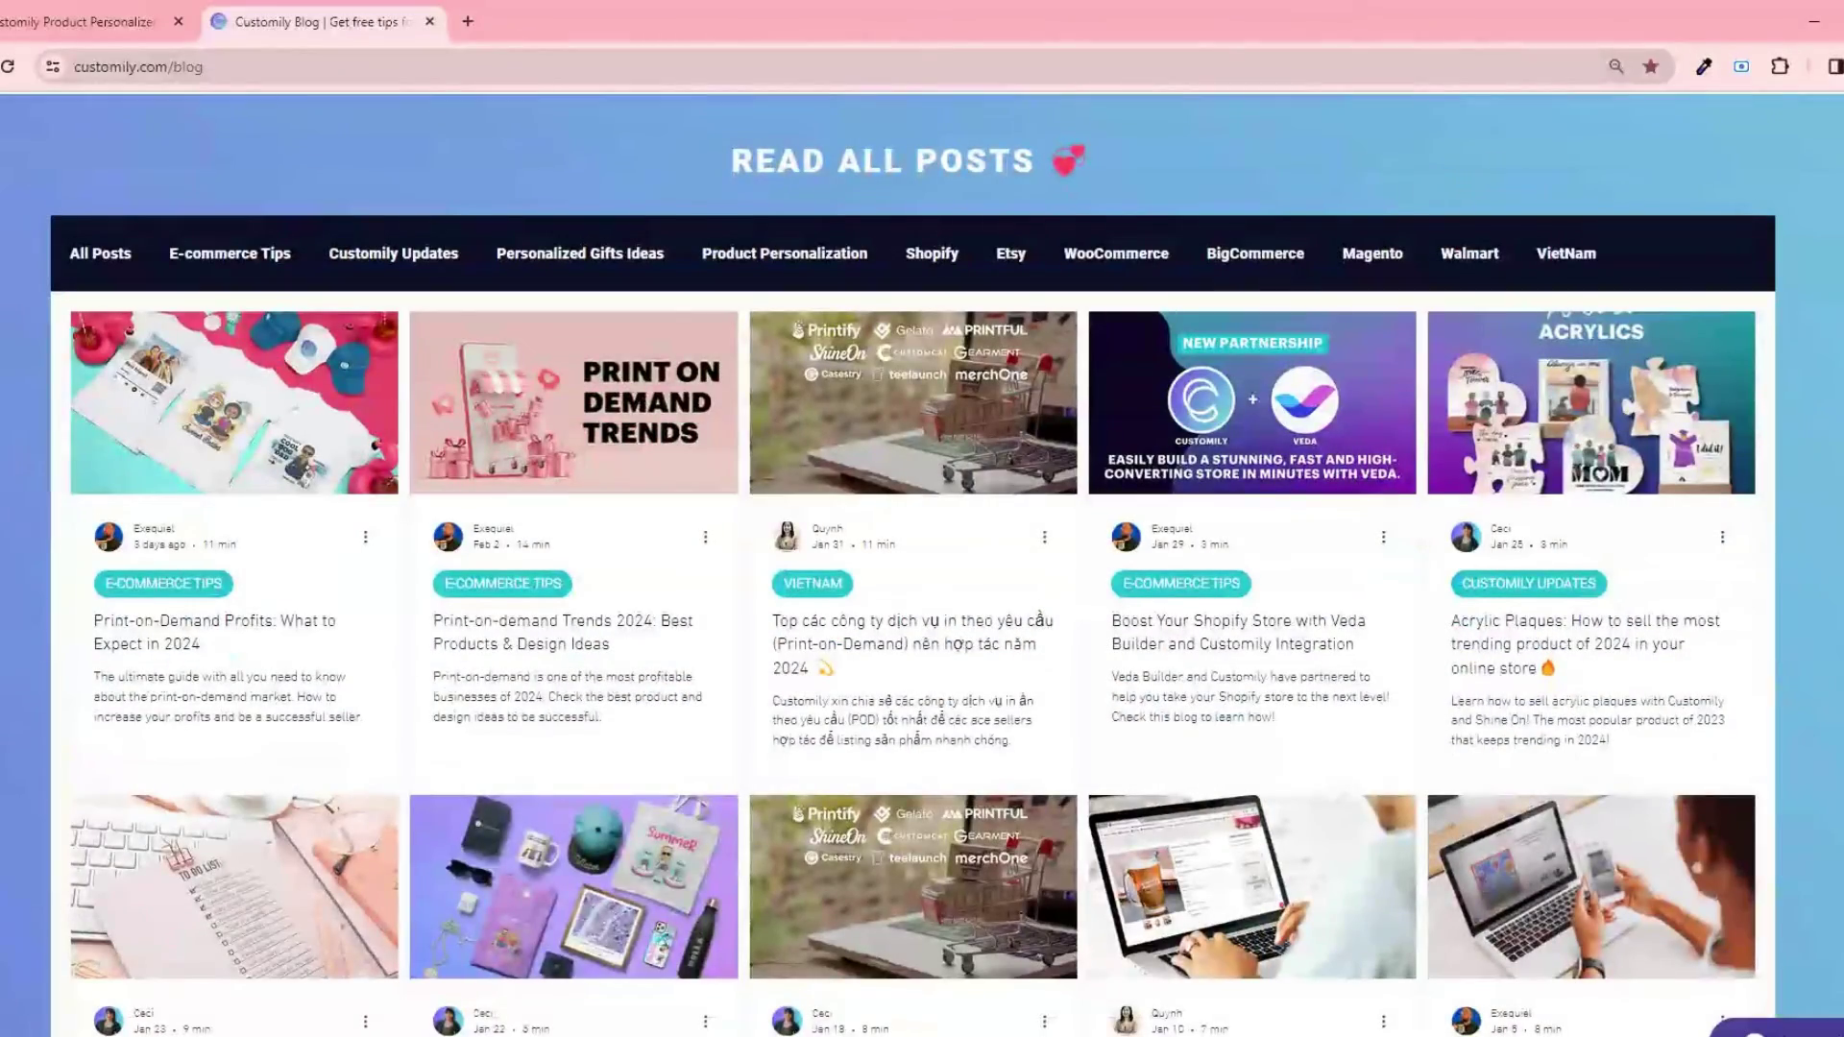
pyautogui.scroll(-8, 922, 565)
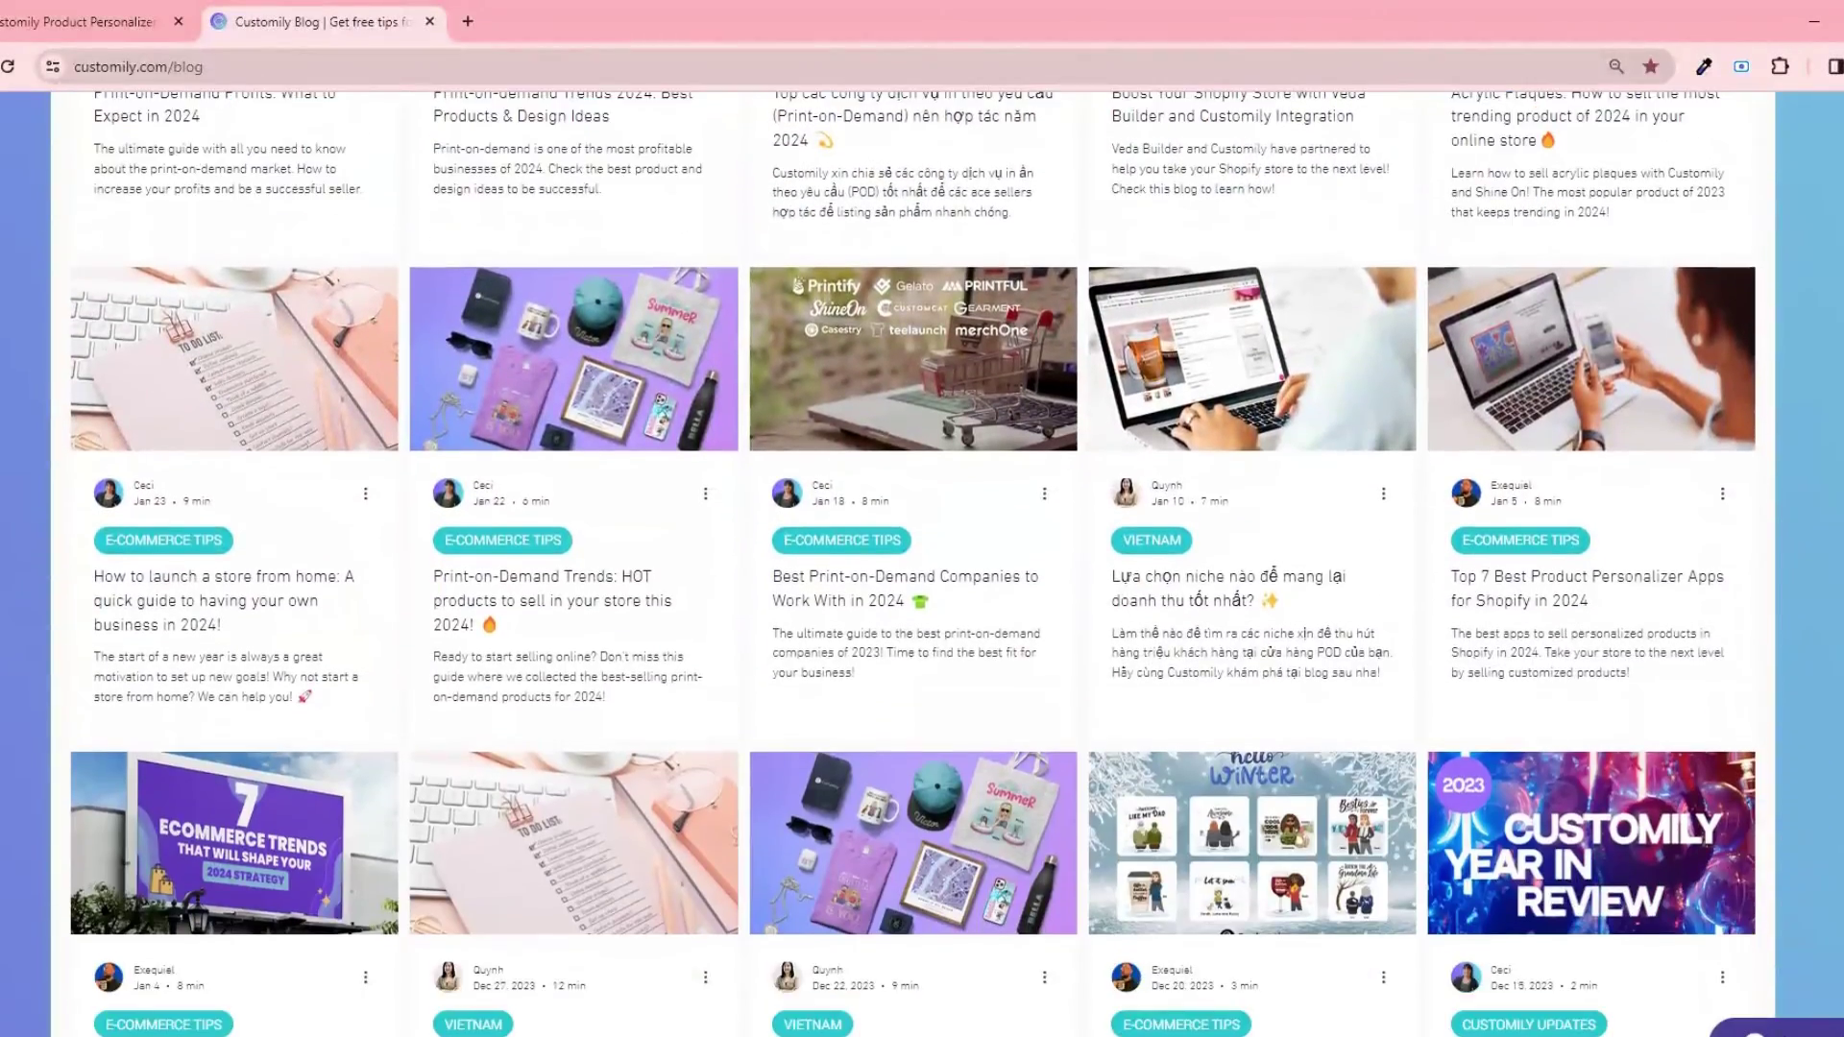
pyautogui.scroll(-8, 921, 565)
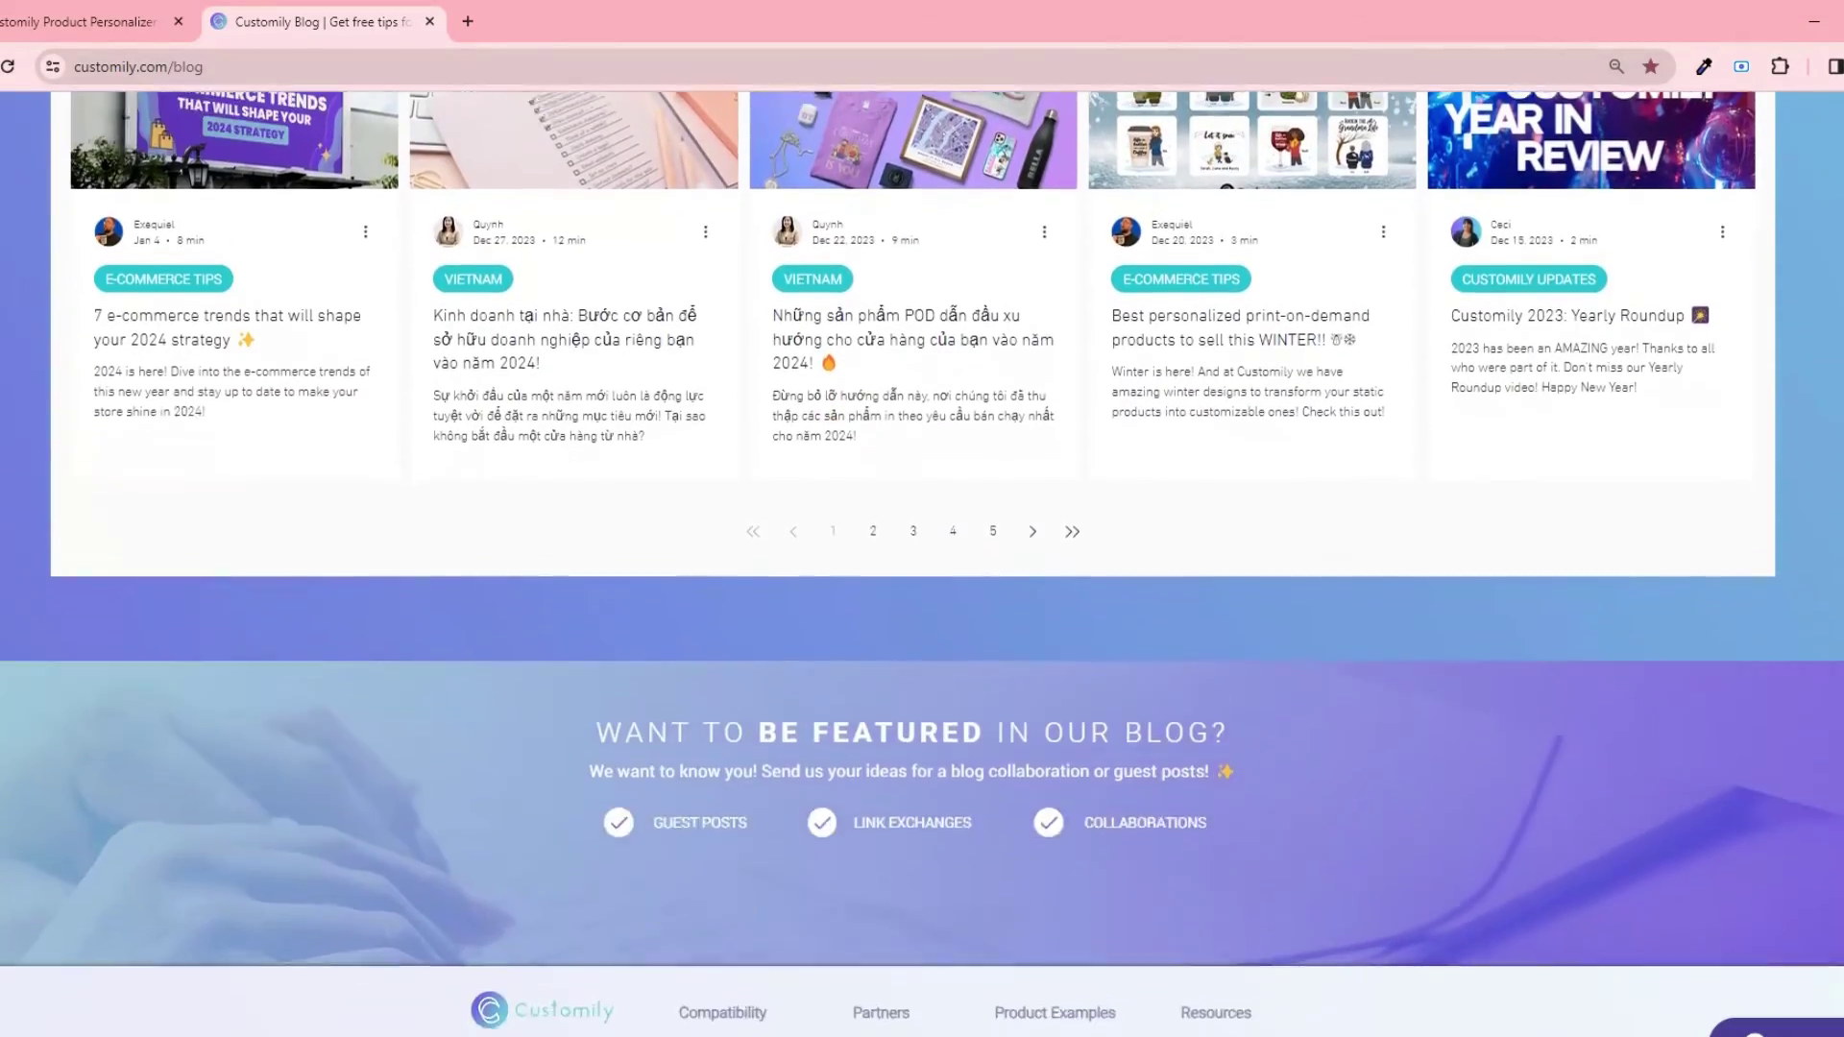
pyautogui.scroll(7, 922, 565)
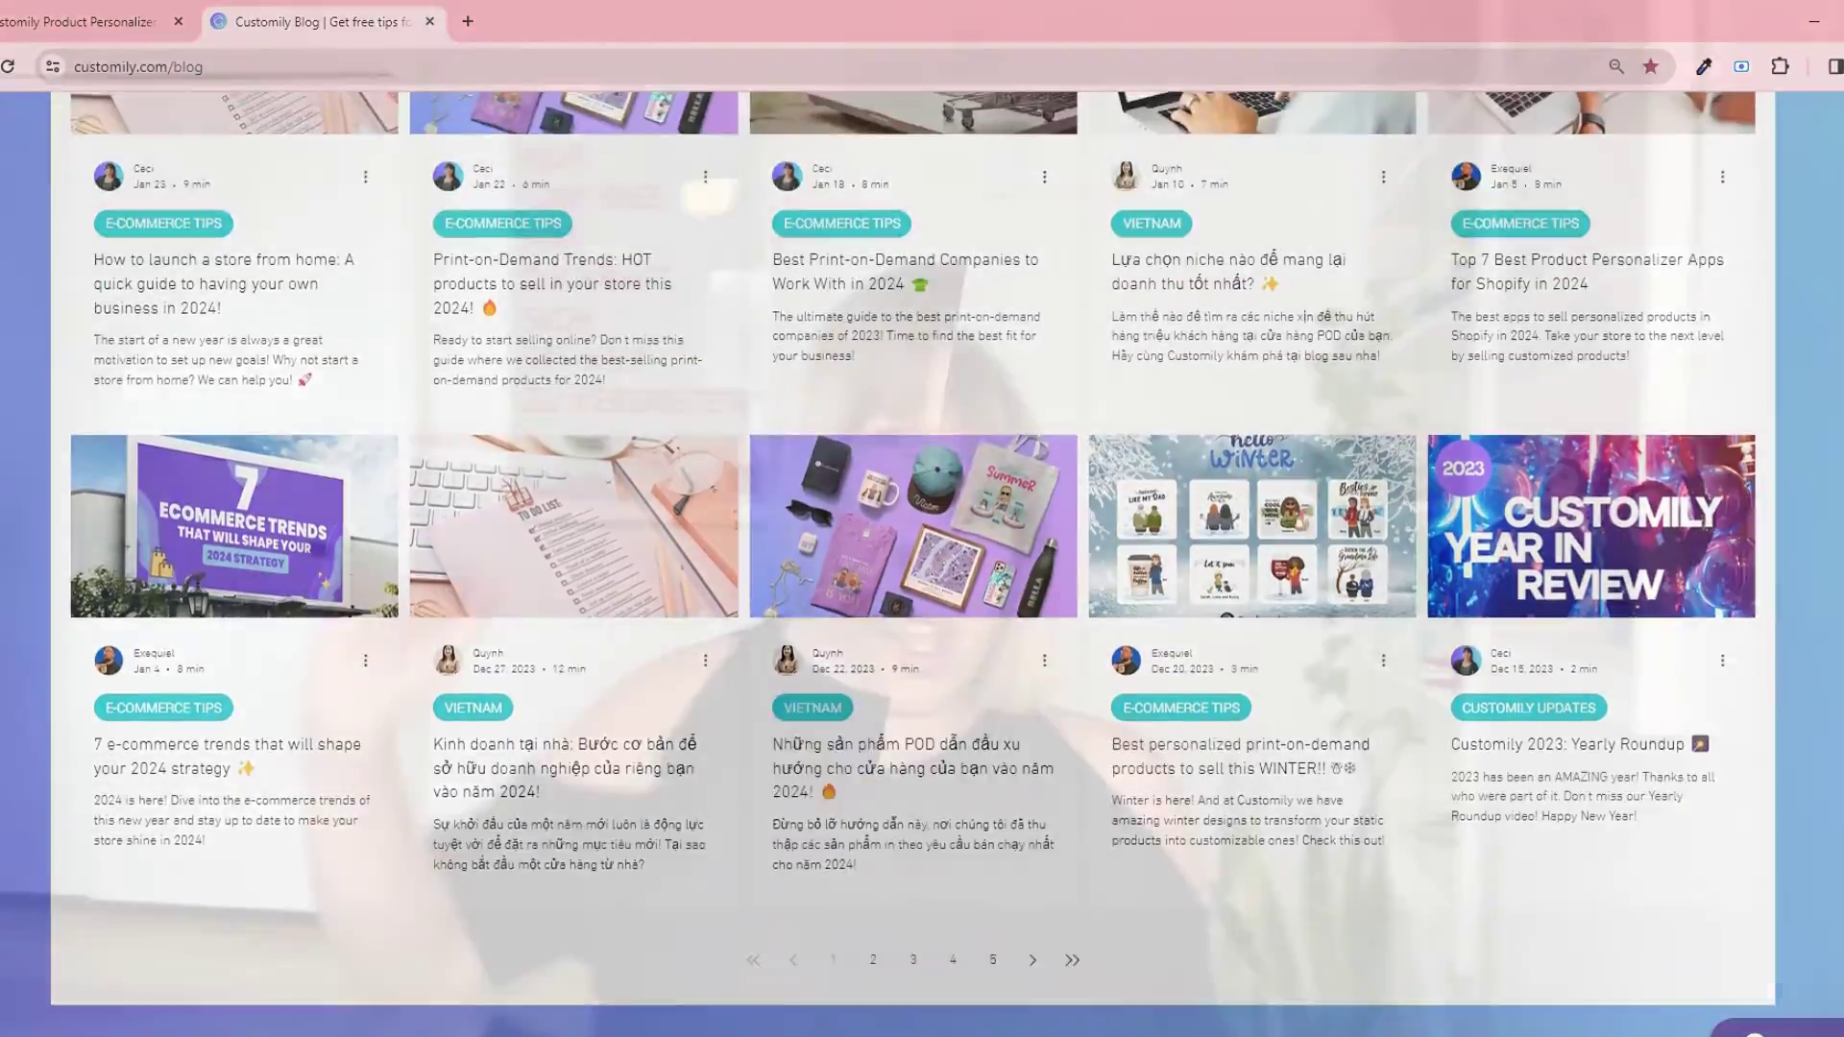